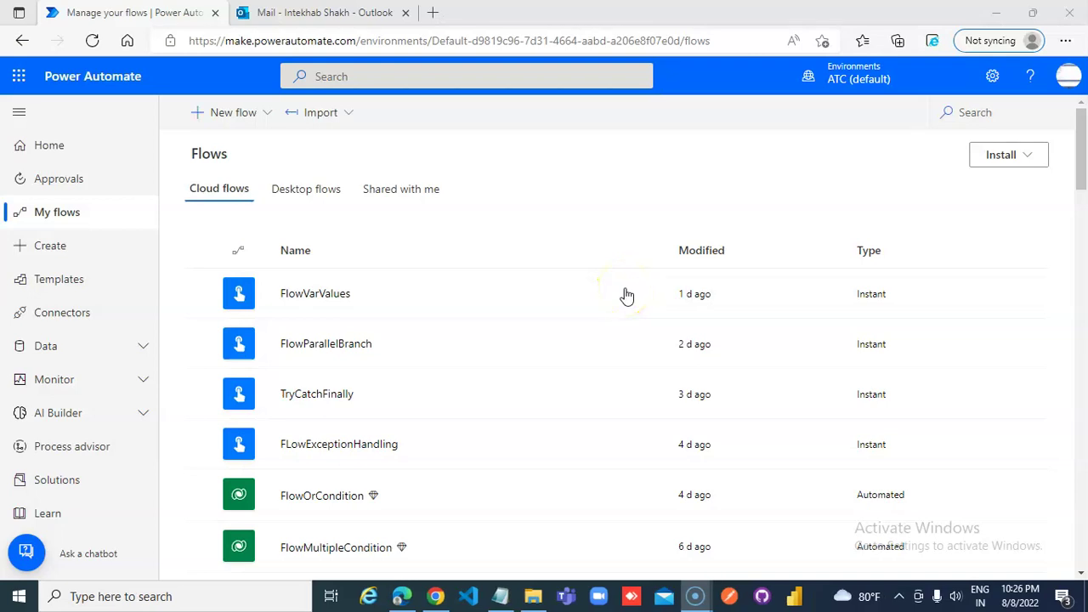
Create an instant cloud flow named FlowBranchException that uses the "Manually trigger a flow" trigger
left_click(272, 113)
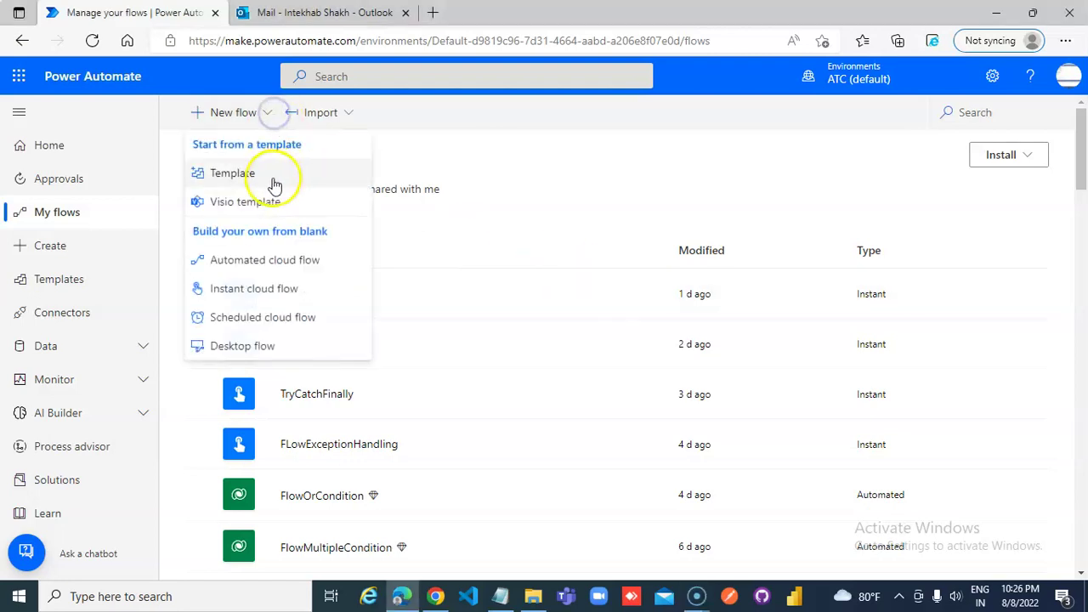
left_click(264, 290)
left_click(594, 174)
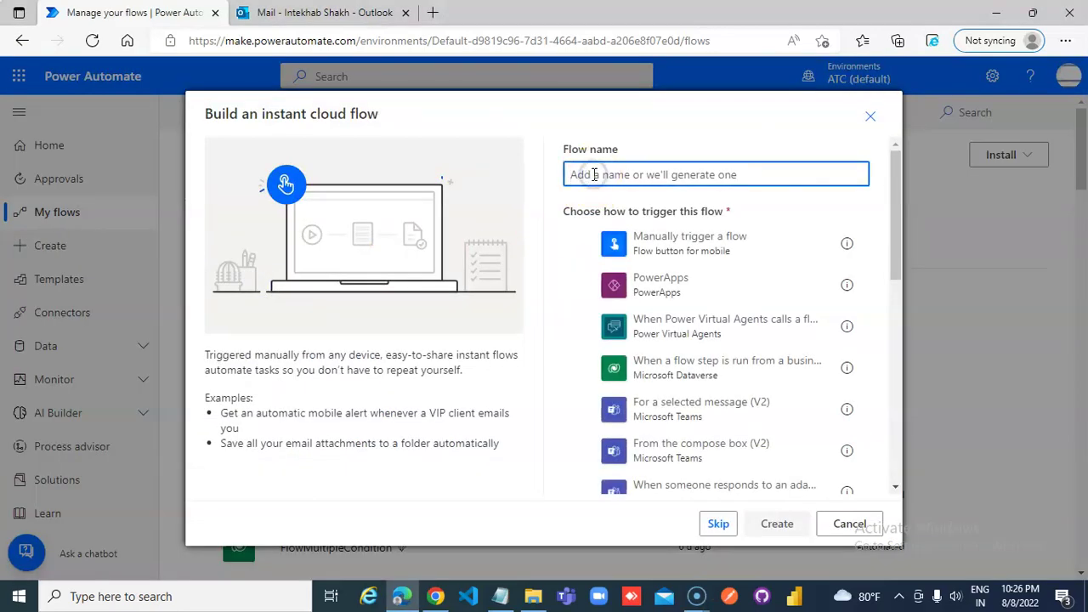
type("FlowBranchException")
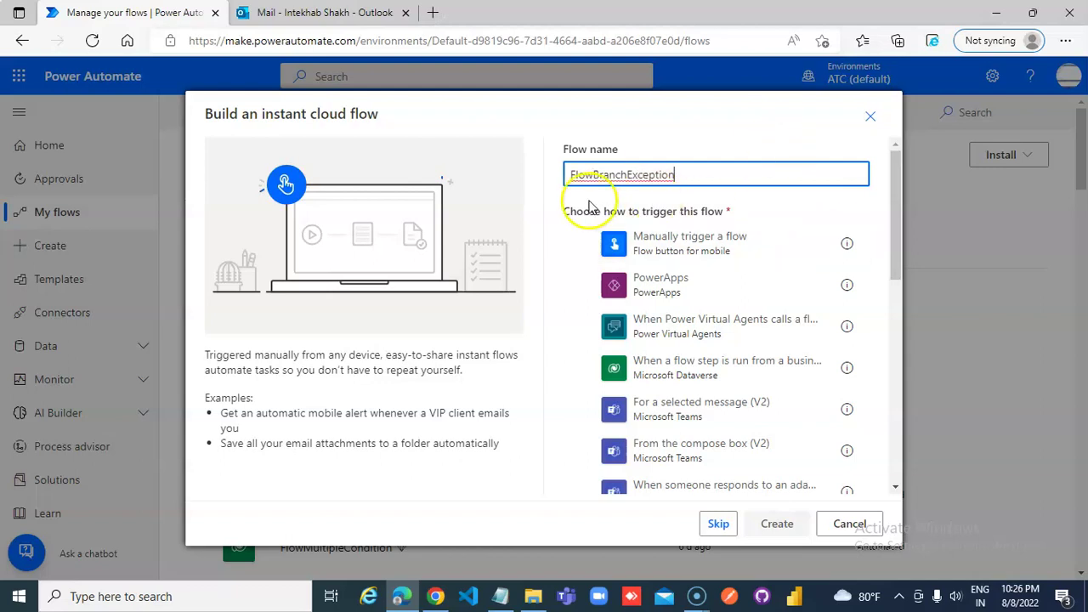
left_click(772, 527)
left_click(582, 243)
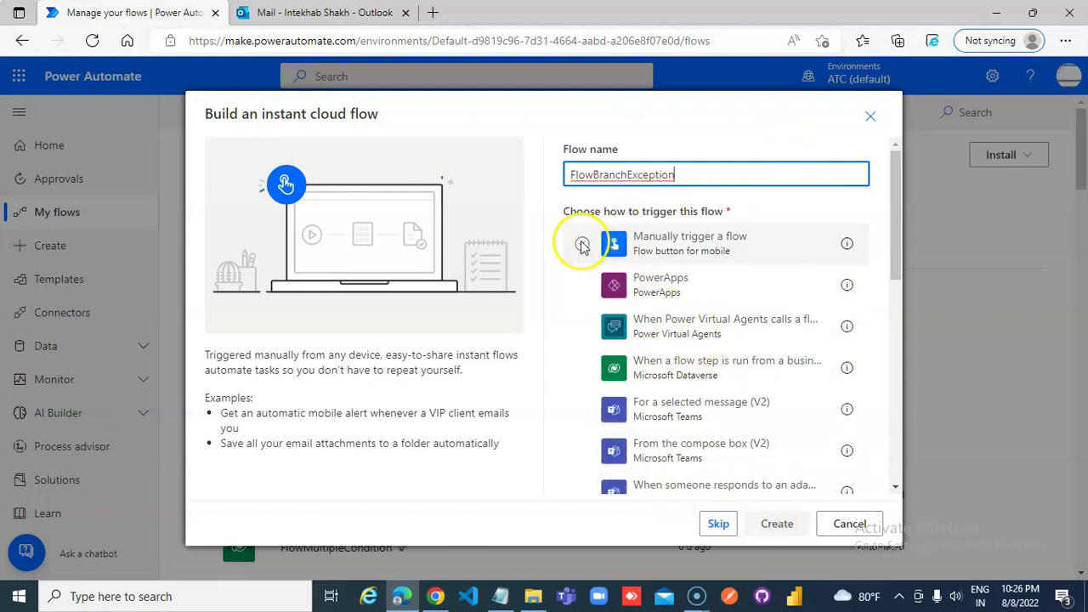
left_click(780, 527)
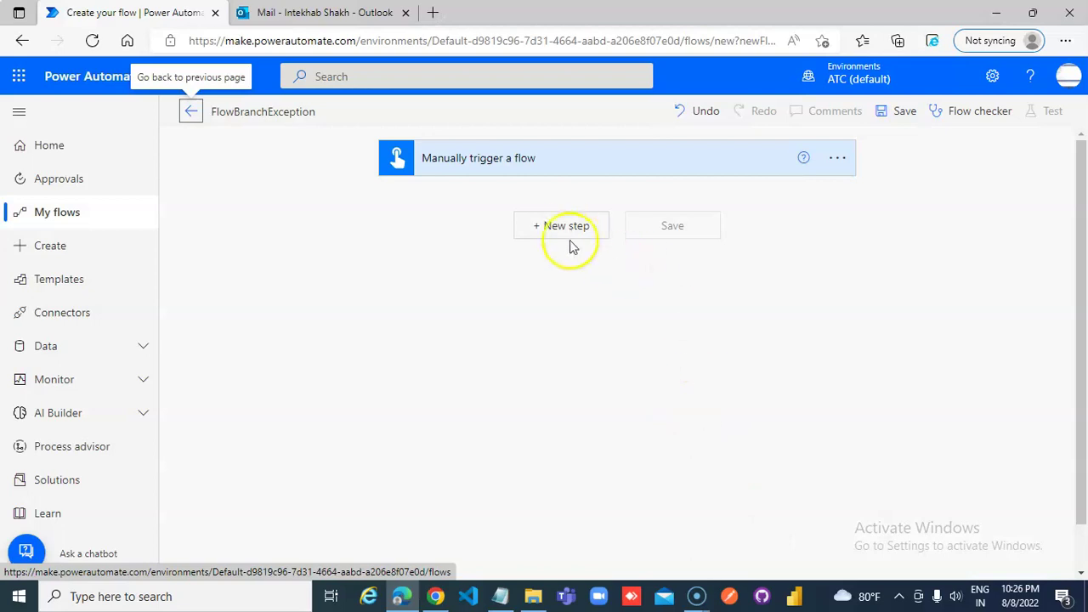
Search the operations for "Initialize" and add an Initialize variable action after the manual trigger
left_click(569, 225)
left_click(497, 269)
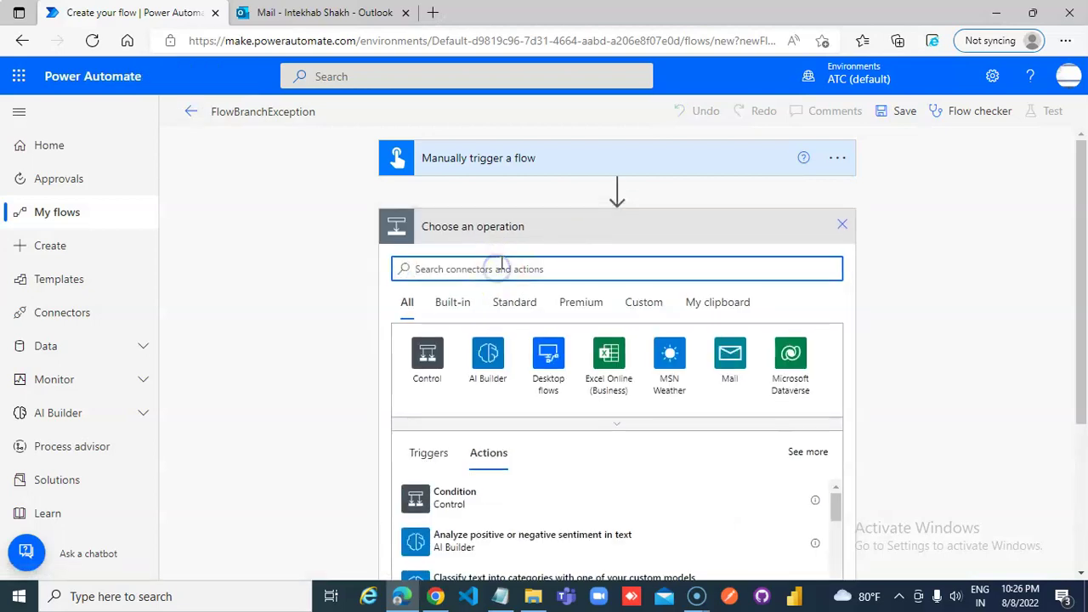
type("Initialize")
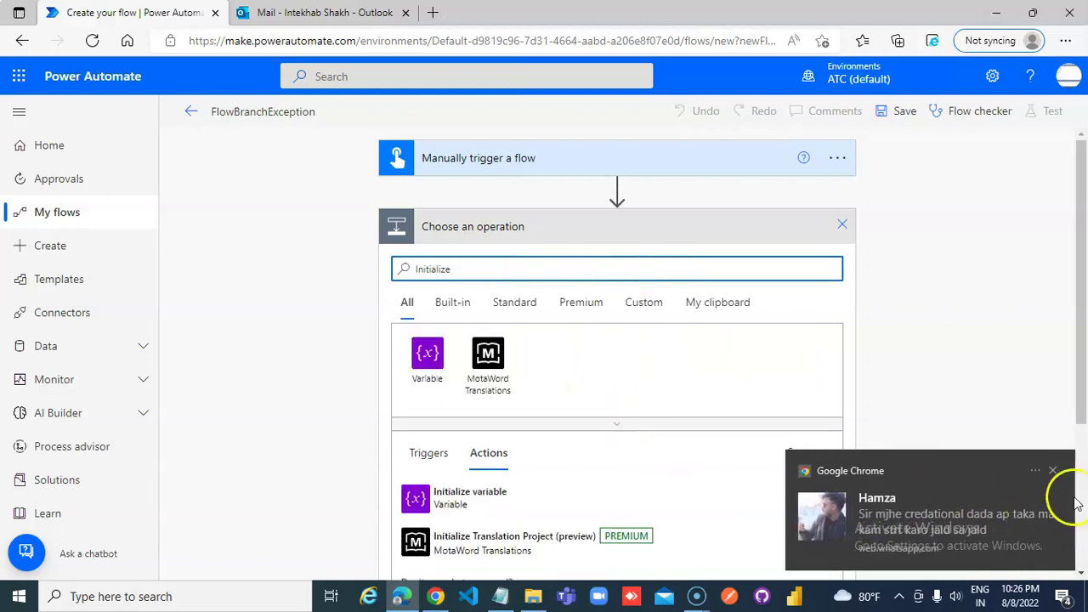
left_click(1052, 473)
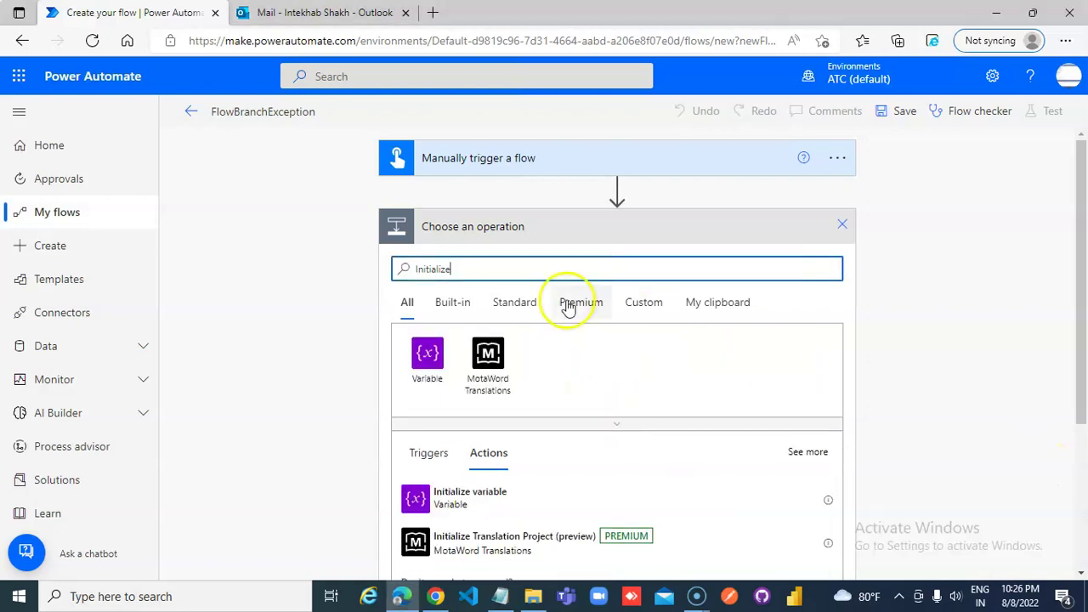
left_click(463, 497)
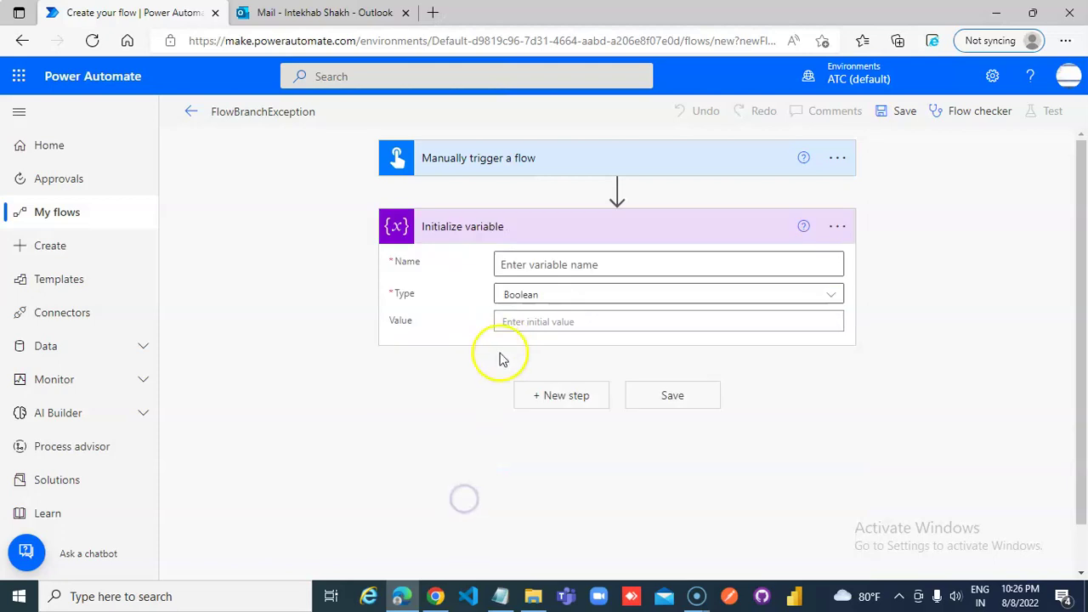
Configure the new variable with the name x, type Integer and initial value 10
left_click(563, 263)
type("x")
left_click(564, 298)
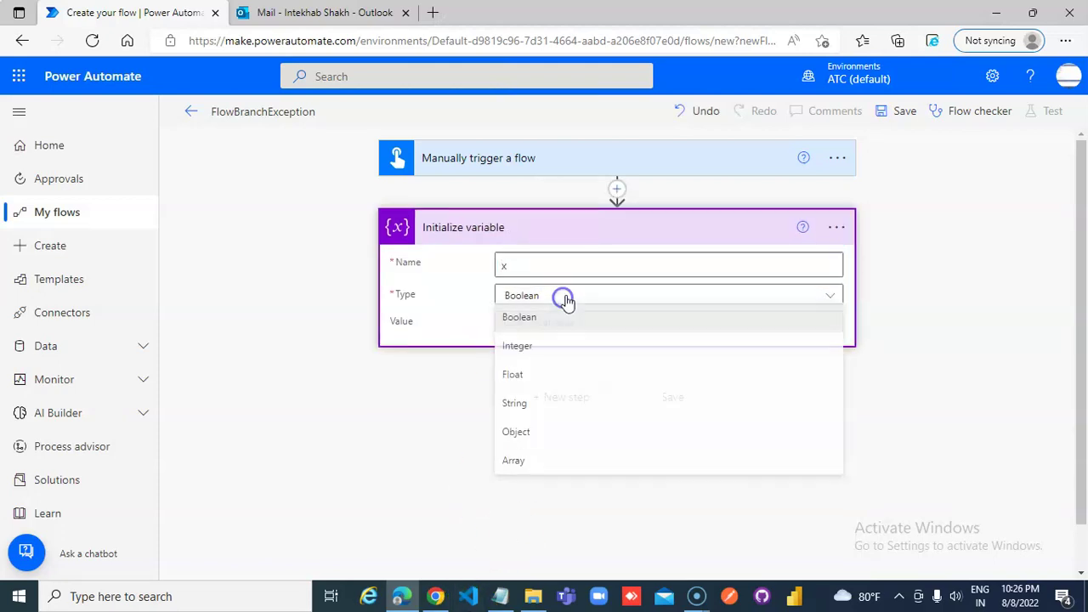
left_click(530, 350)
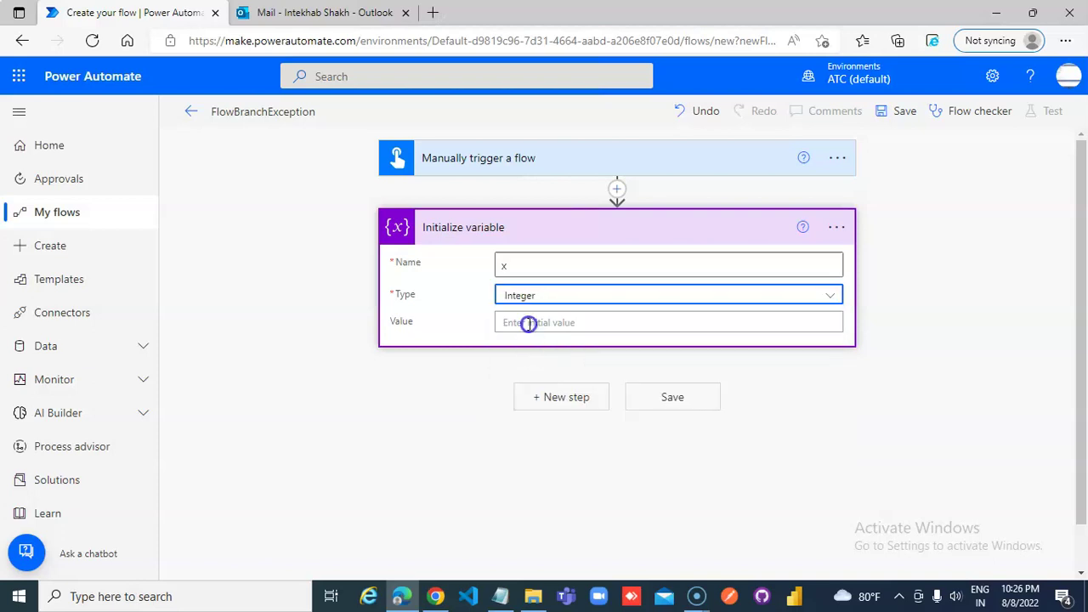
left_click(529, 324)
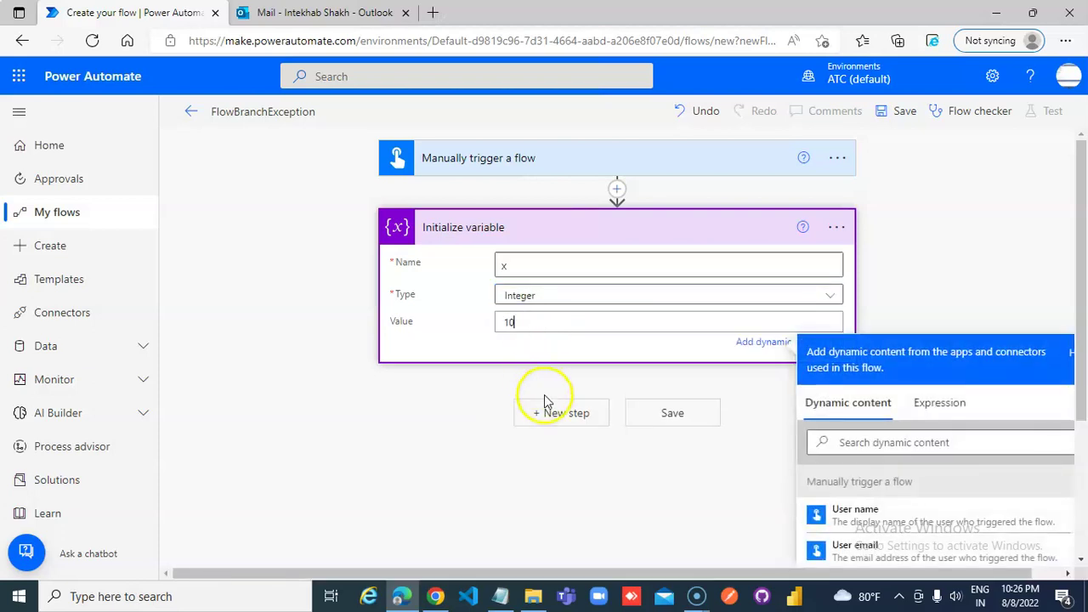
Rename the Initialize variable action as "Initialize x"
left_click(837, 227)
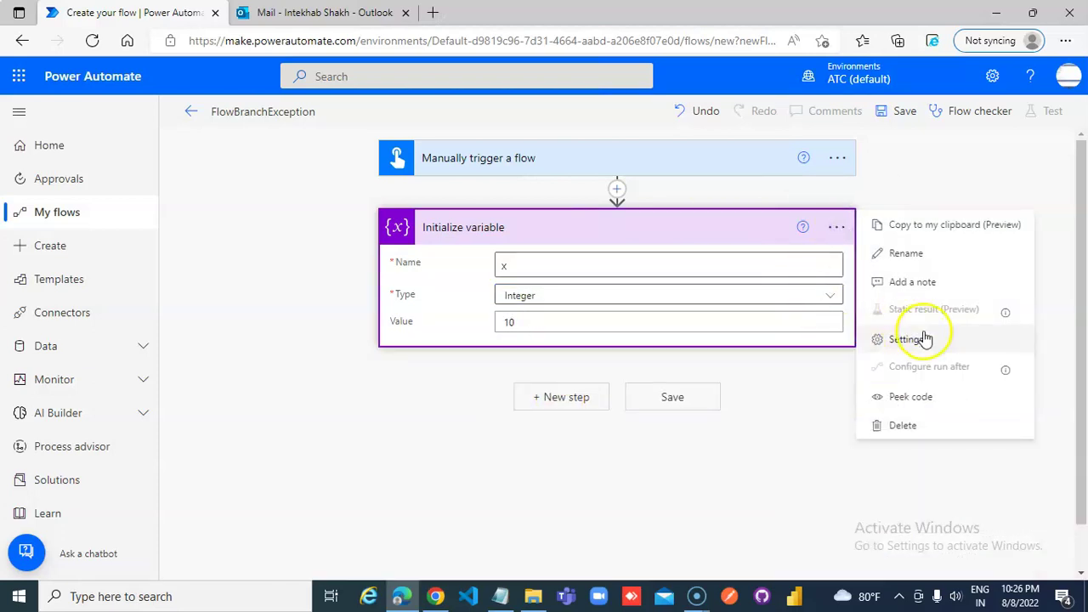
left_click(906, 254)
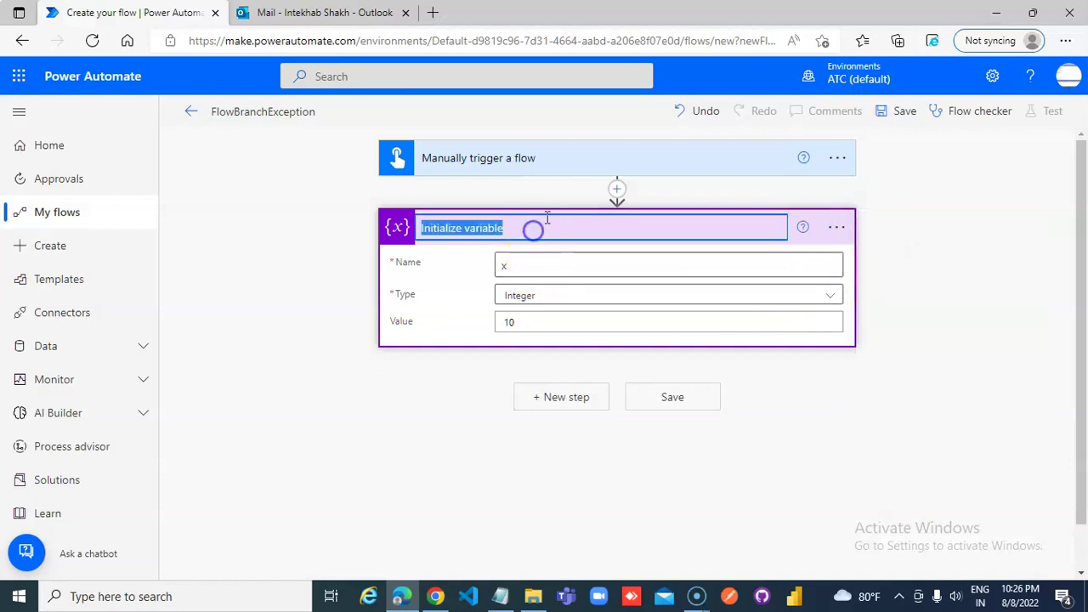
left_click(548, 219)
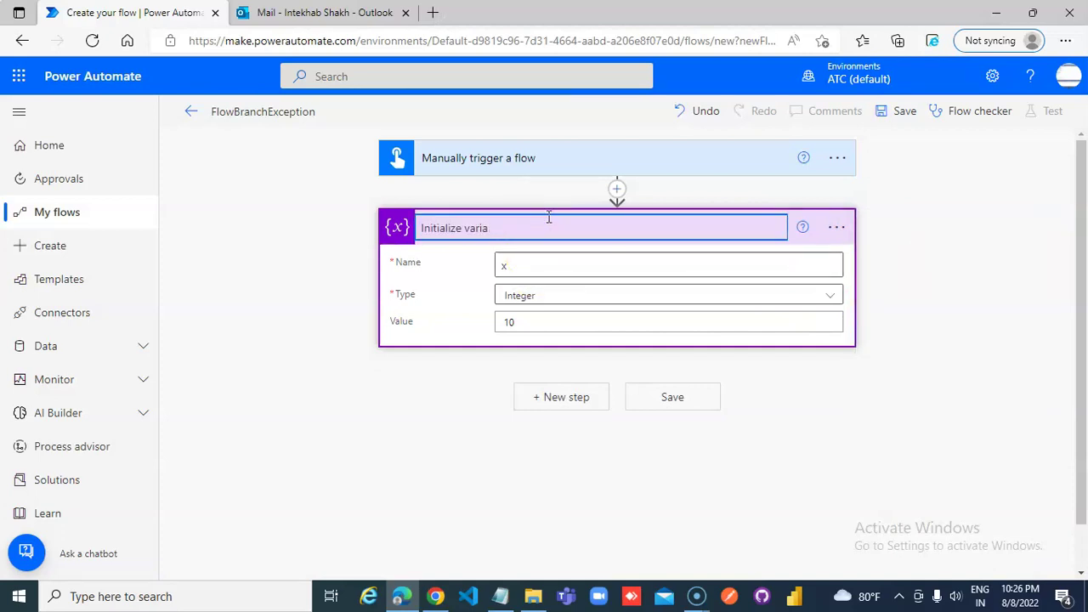
type("x")
key("Return")
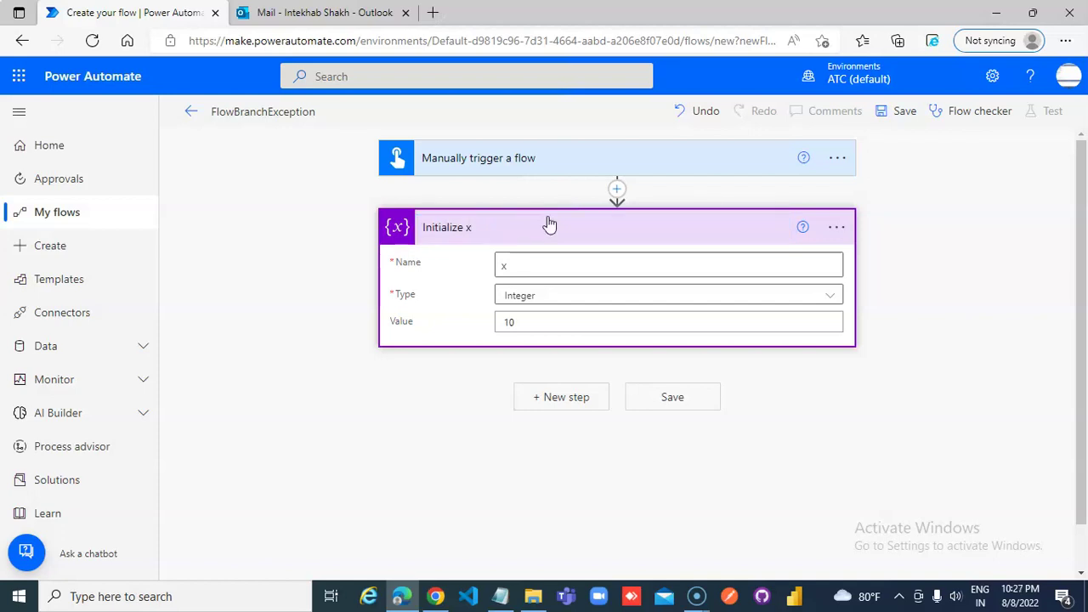
Add a second Initialize variable action after Initialize x
left_click(567, 397)
left_click(553, 336)
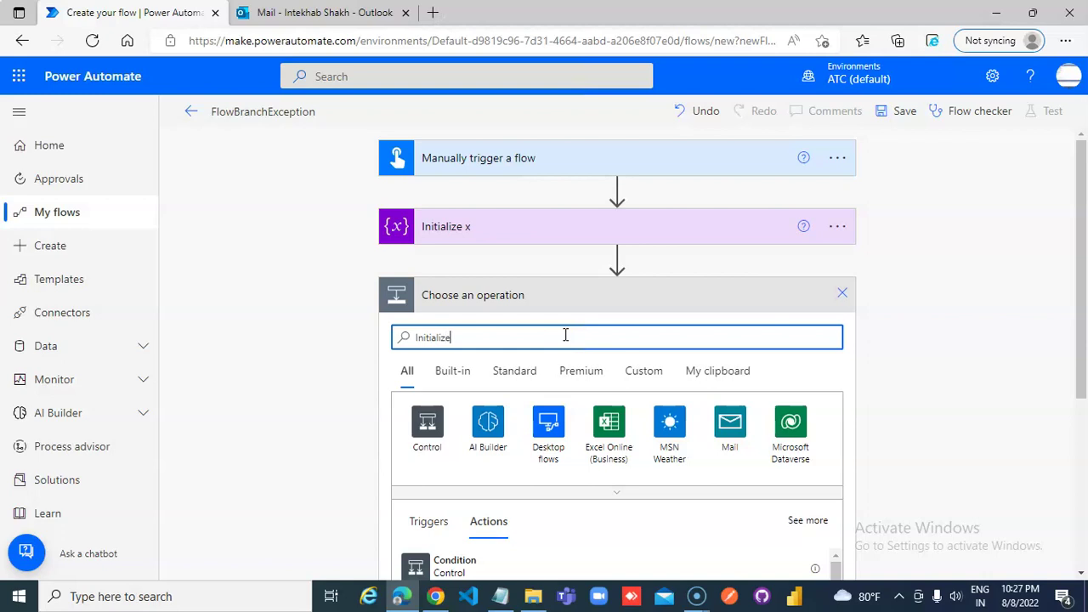
left_click(504, 431)
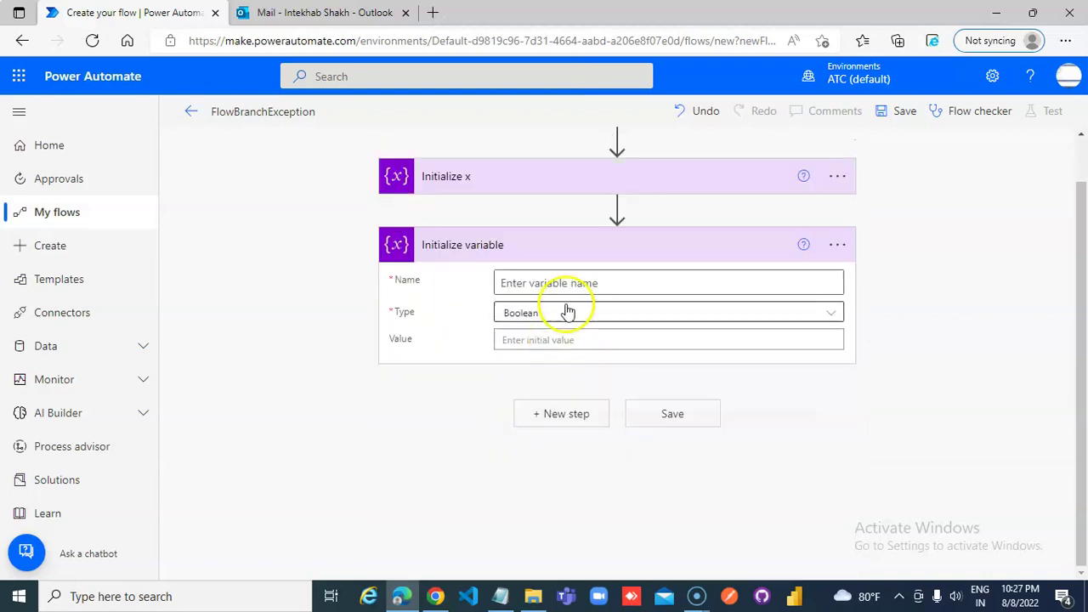
Configure the second variable with the name y, type Integer and initial value 2
left_click(567, 284)
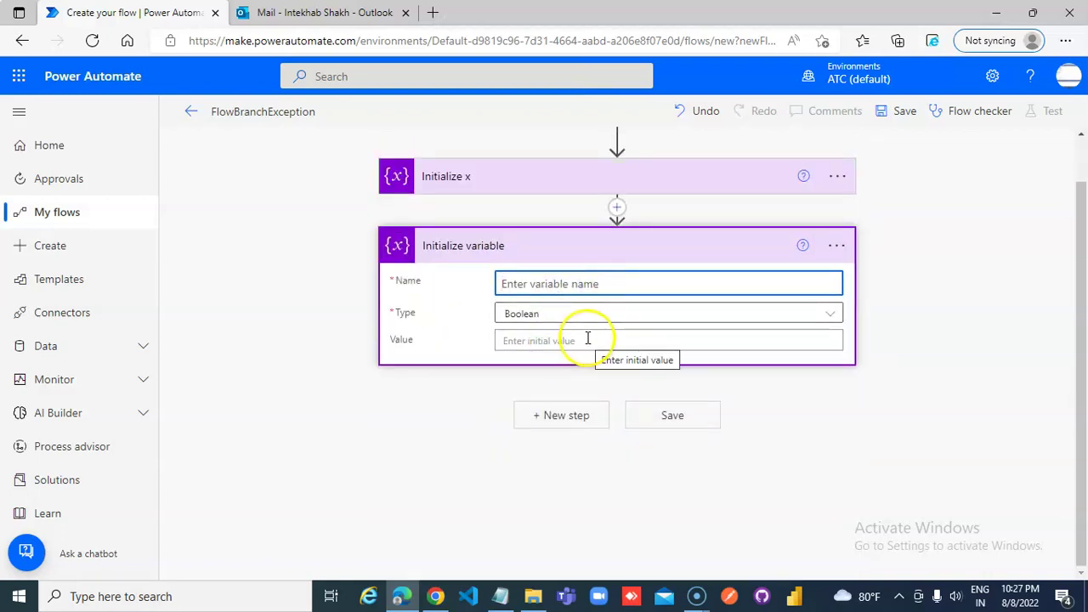
type("y")
left_click(573, 313)
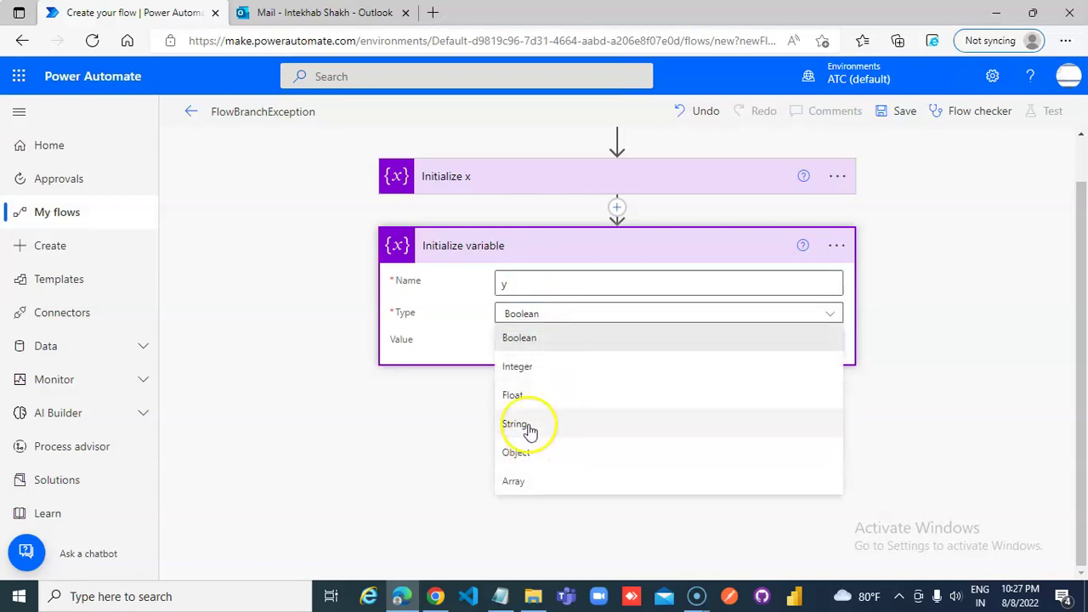
left_click(520, 367)
left_click(542, 341)
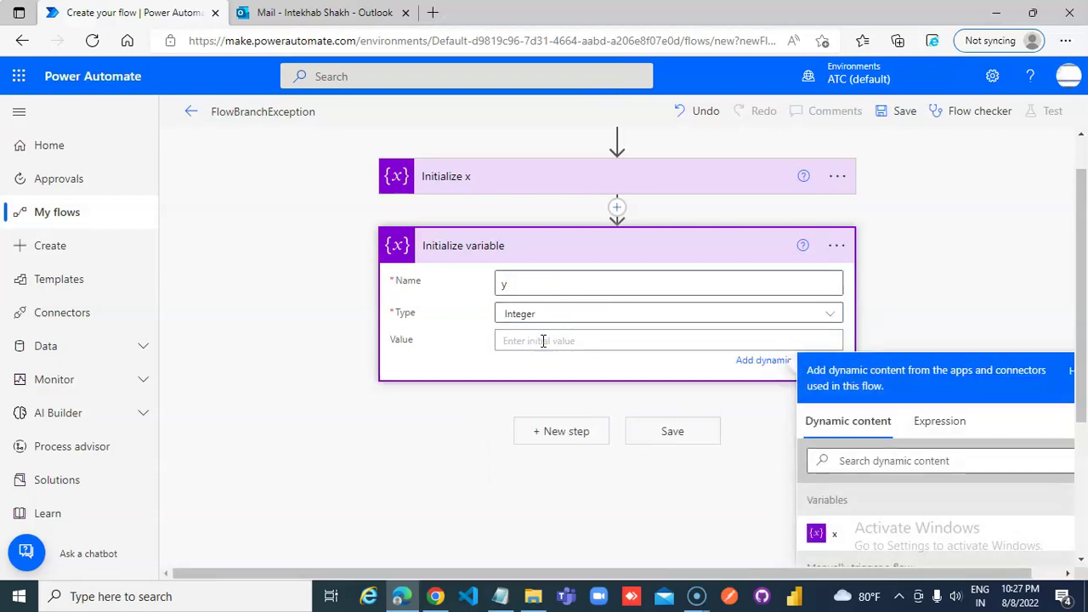
left_click(529, 180)
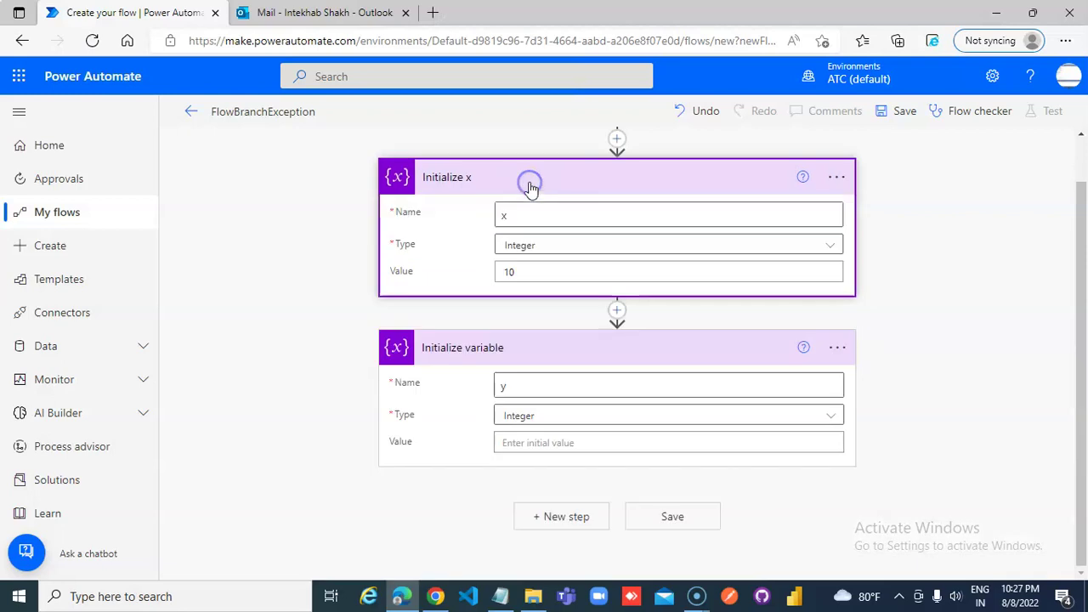
left_click(554, 438)
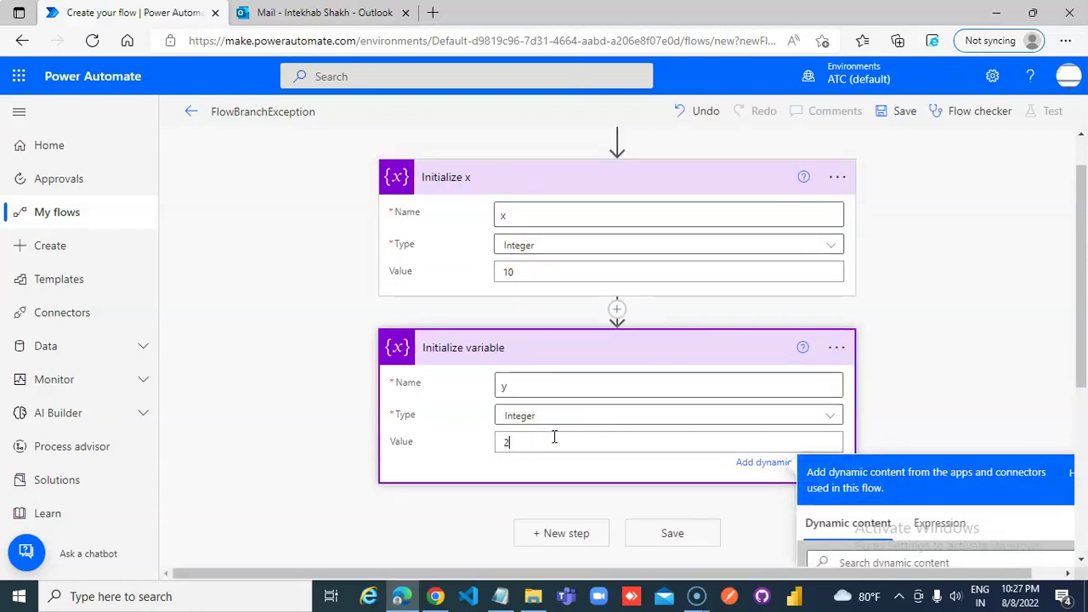
scroll(557, 429, "down", 2)
left_click(561, 408)
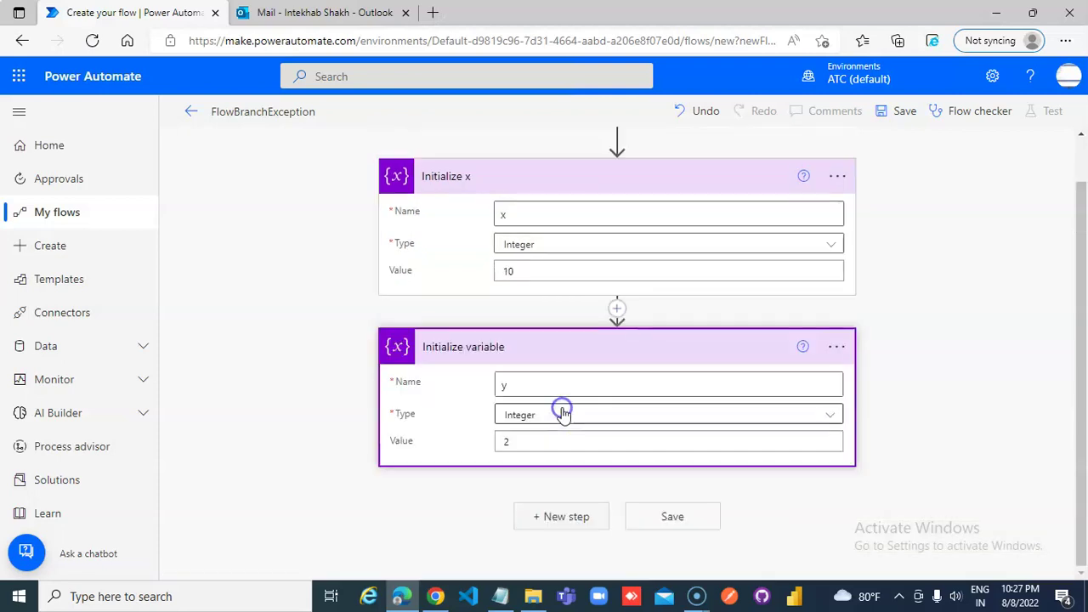
Rename the second variable's action as "Initialize y"
left_click(836, 346)
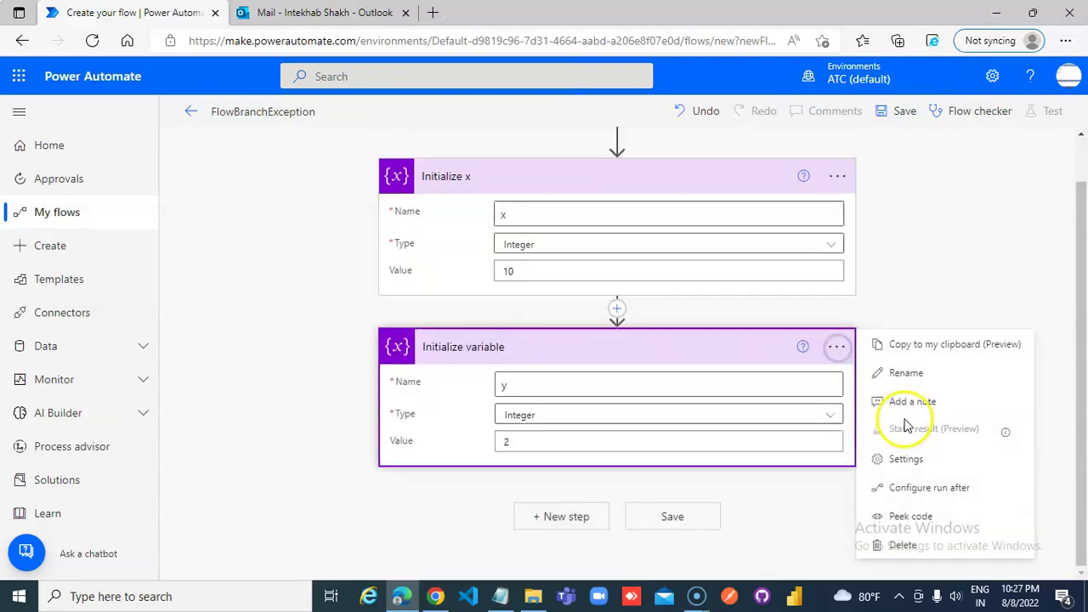
left_click(914, 373)
left_click(548, 348)
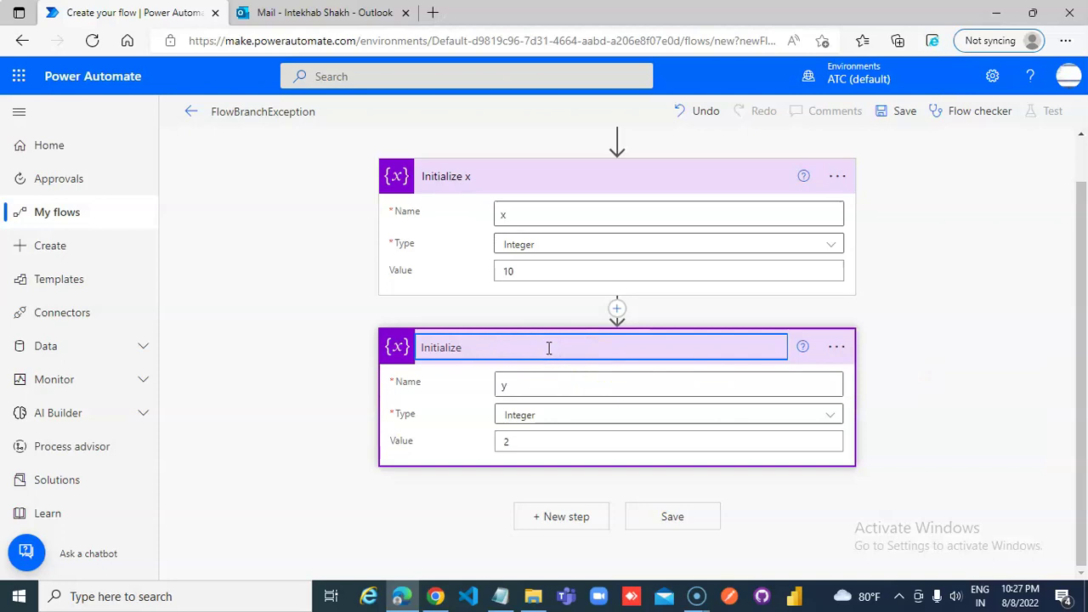
type("y")
key("Return")
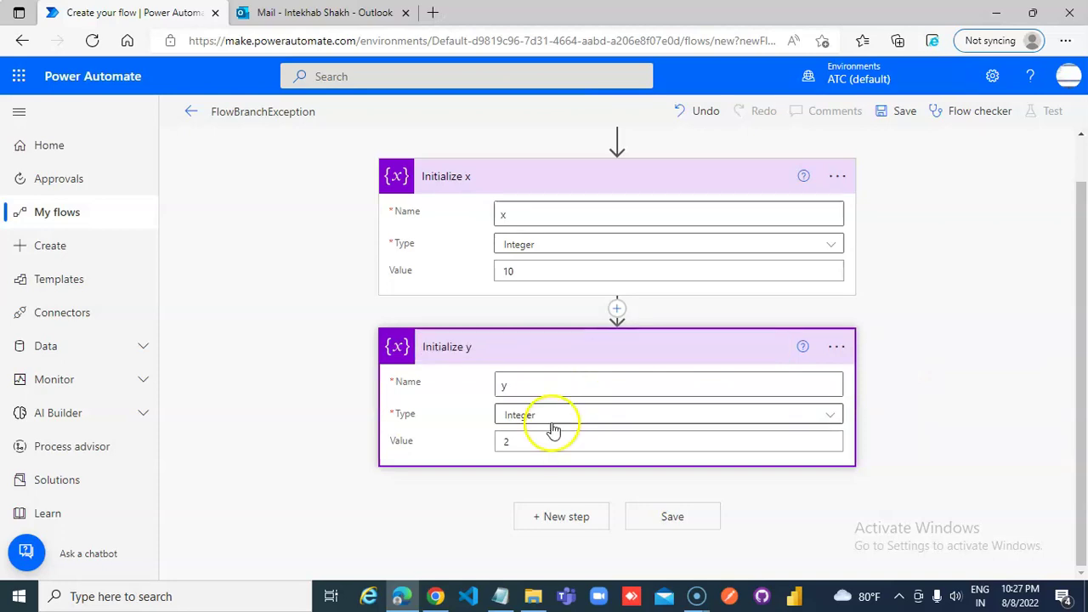
Search the operations for "Initialize" and add a third Initialize variable action after Initialize y
left_click(563, 516)
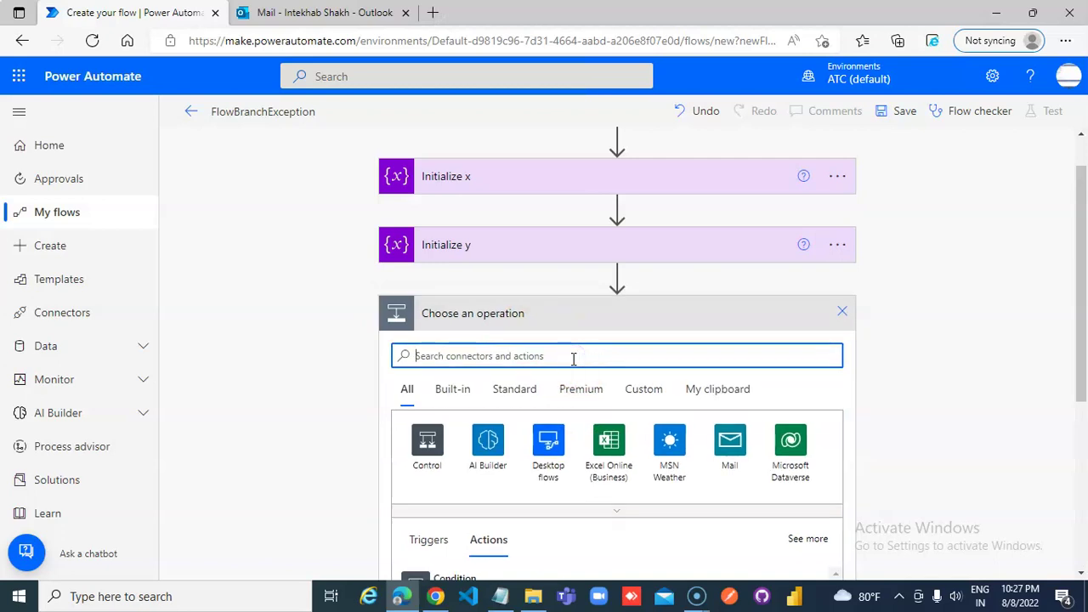
type("Initialize")
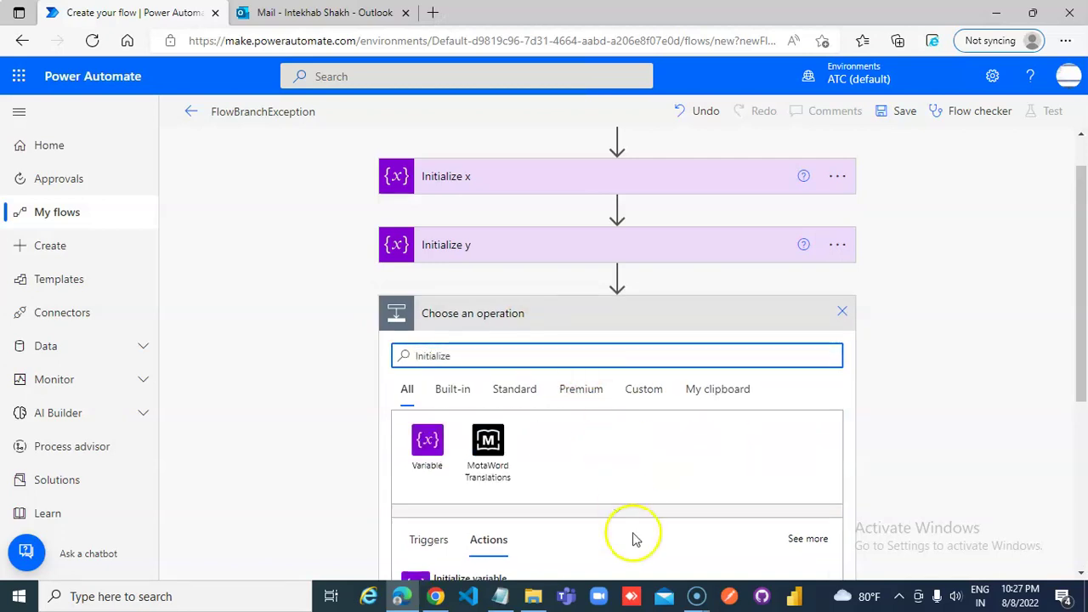
scroll(632, 536, "down", 3)
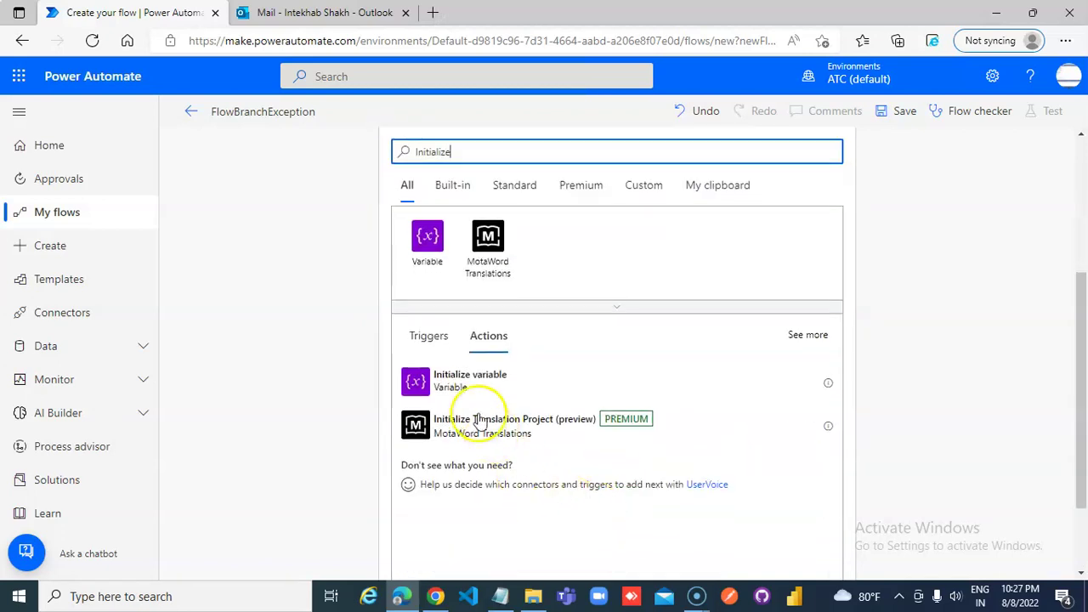
left_click(456, 383)
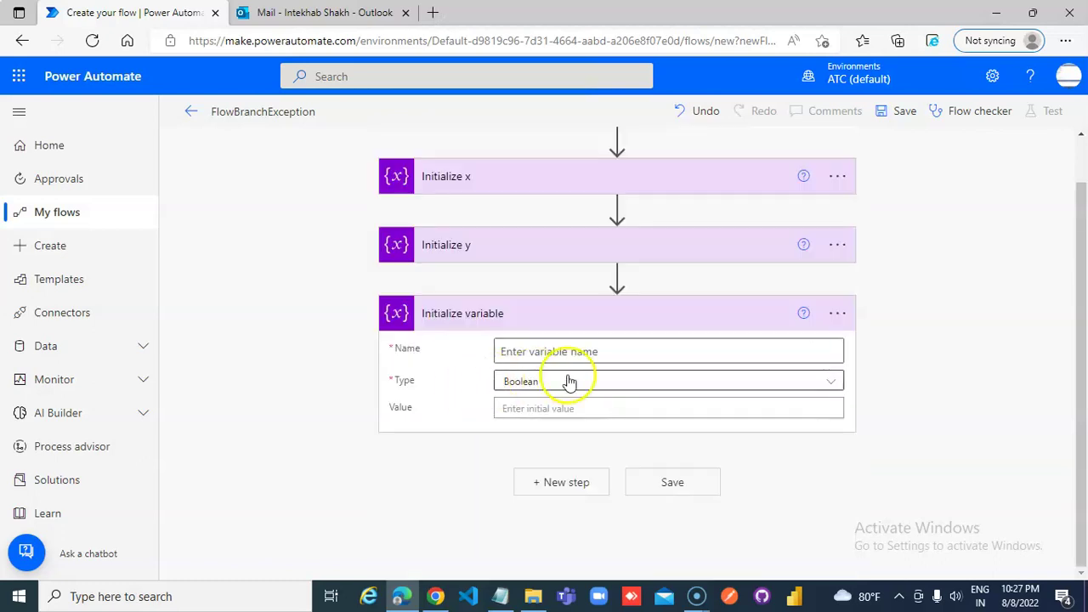
Configure the third variable with the name z, type Integer and initial value 0
left_click(680, 349)
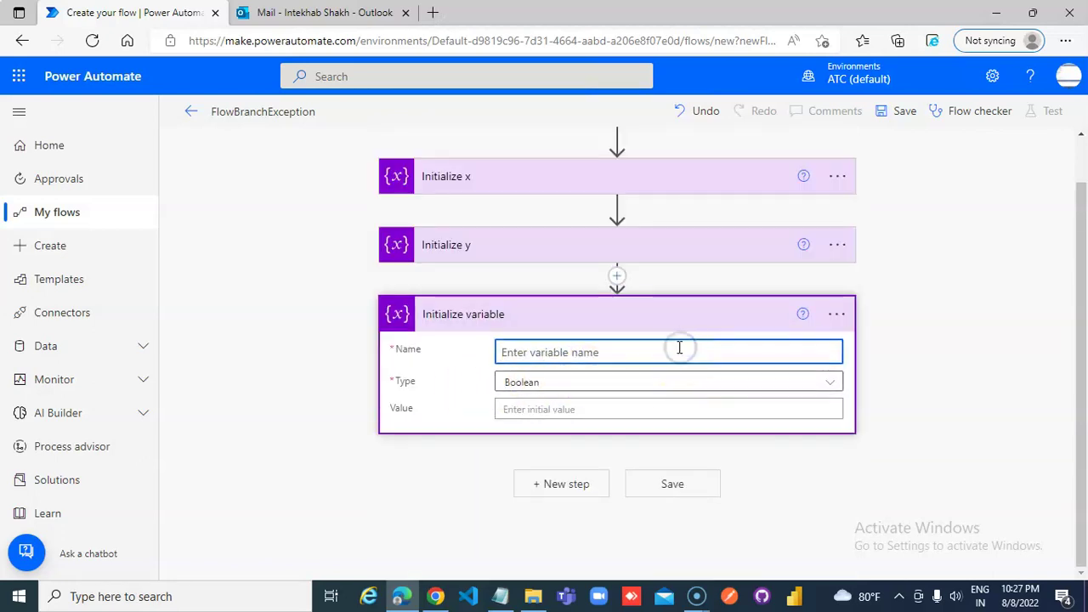
type("z")
left_click(556, 382)
left_click(527, 440)
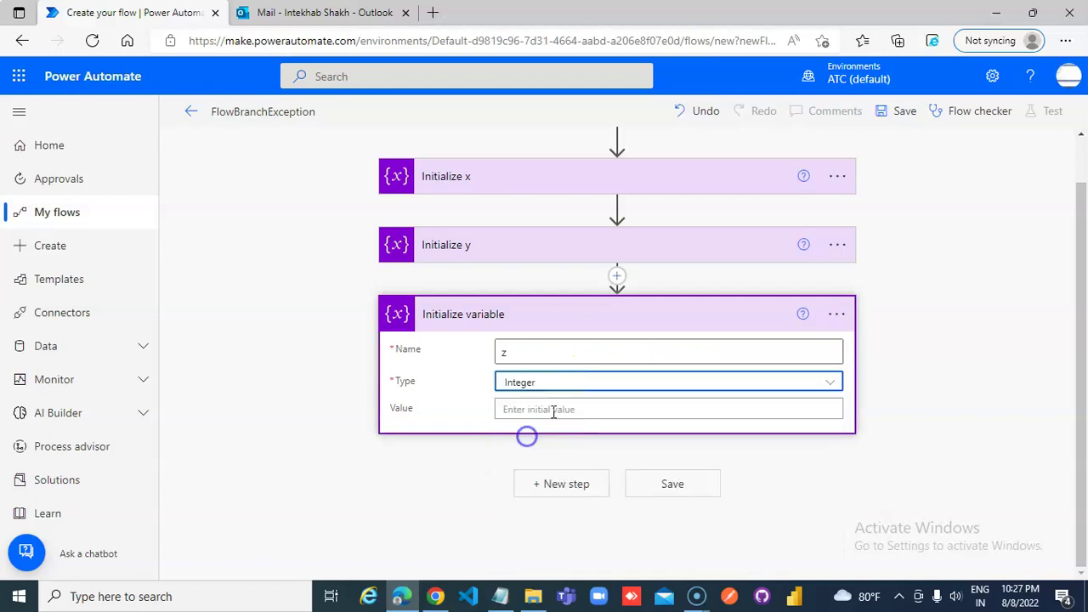
left_click(556, 408)
type("0")
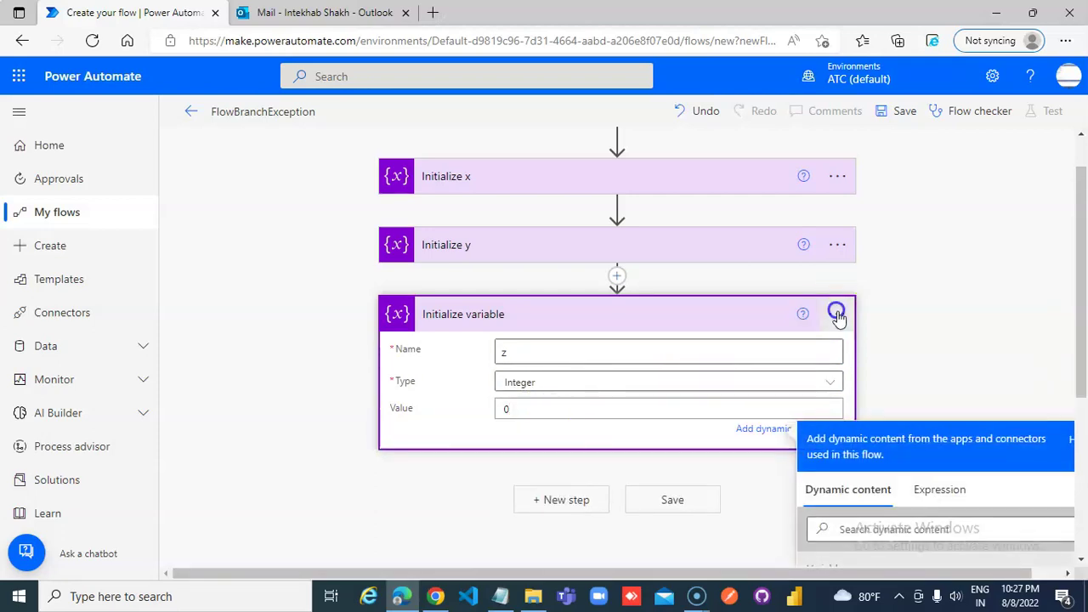
Rename the third variable's action as "Initialize z" and collapse its card
left_click(837, 314)
left_click(897, 342)
left_click(637, 316)
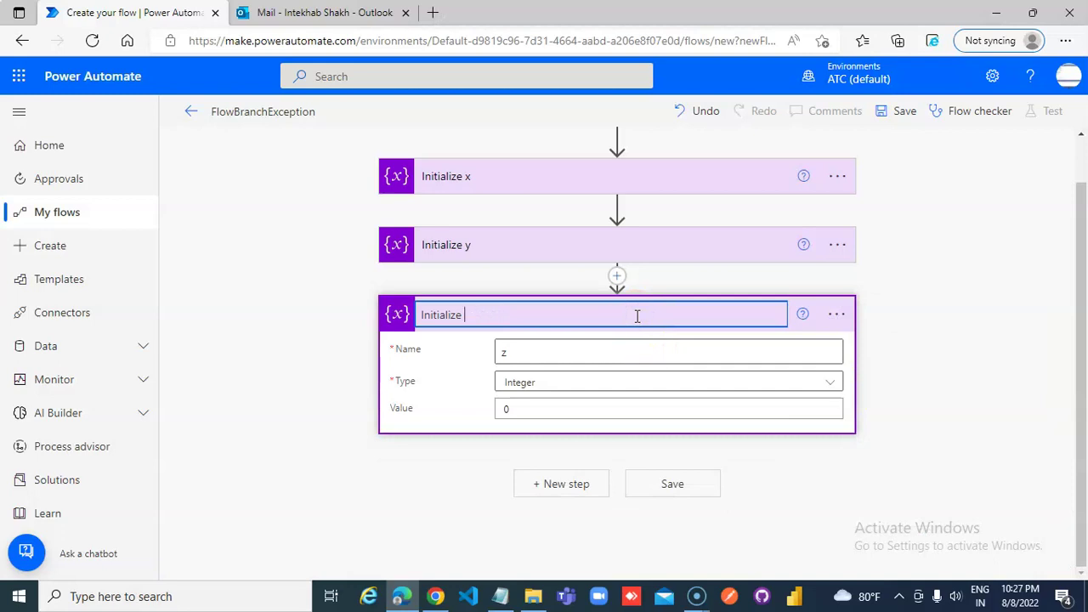
key("Return")
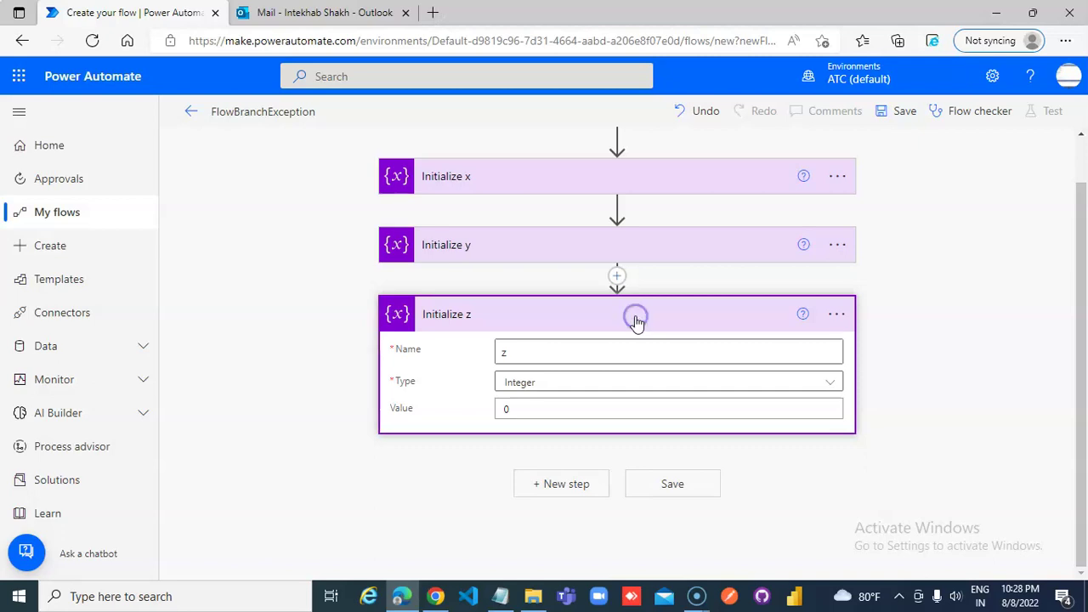
left_click(636, 321)
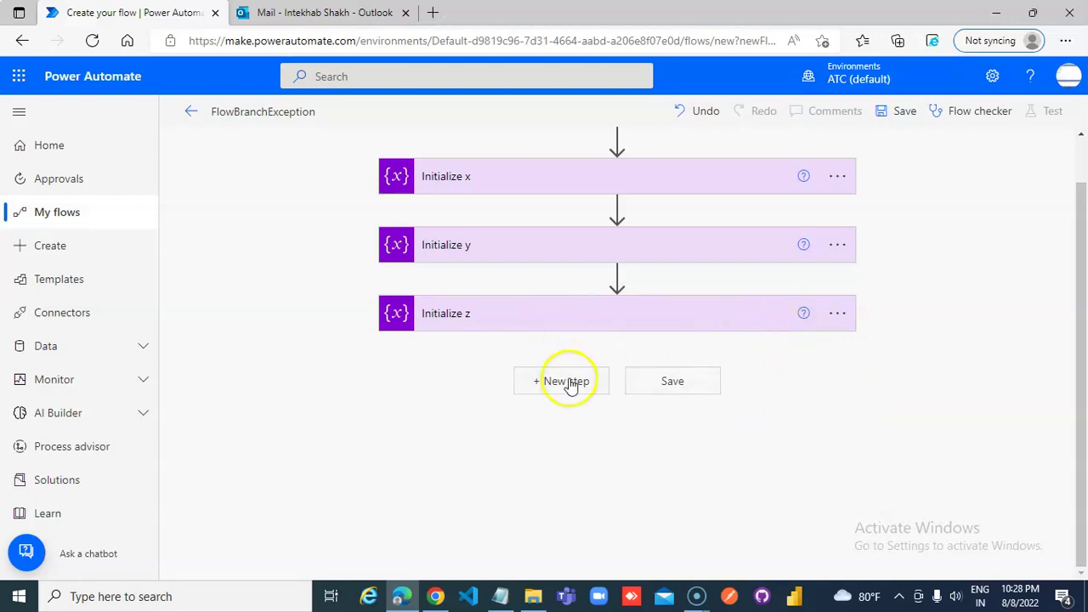
Search the operations for "compose" and add a Data Operation Compose action after Initialize z
left_click(570, 381)
left_click(613, 312)
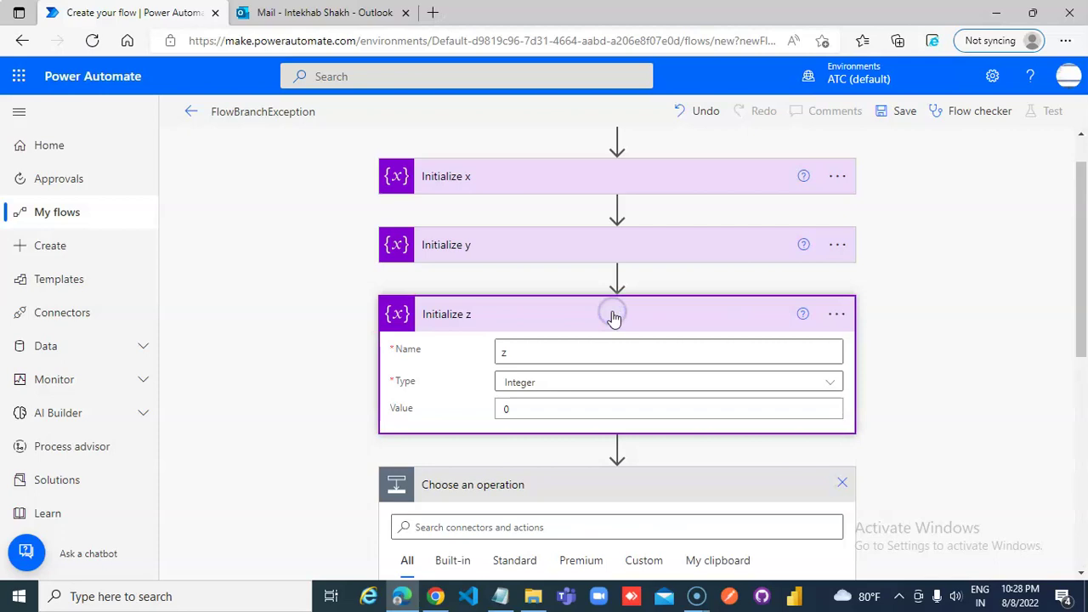
left_click(600, 318)
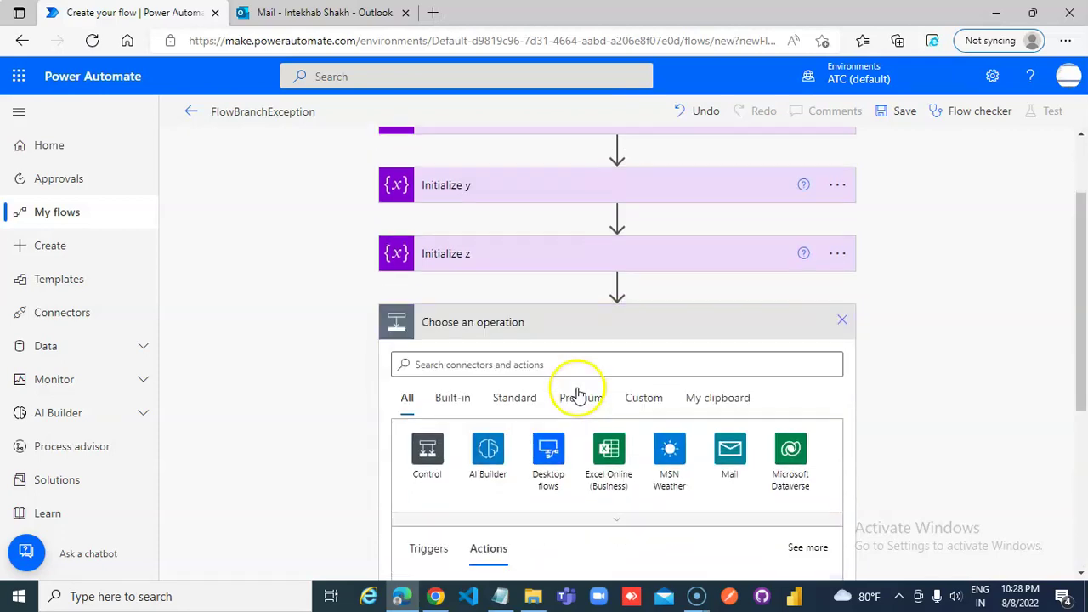
left_click(524, 357)
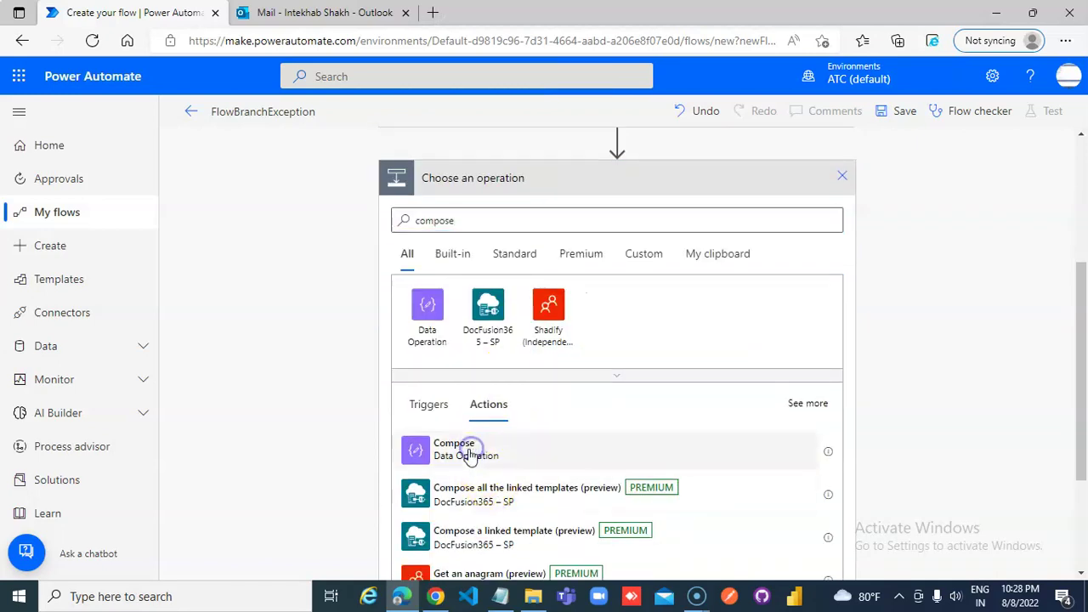
left_click(448, 381)
Start a DIV() expression for the Compose action's Inputs and bring up the flow's variables for its arguments
left_click(574, 417)
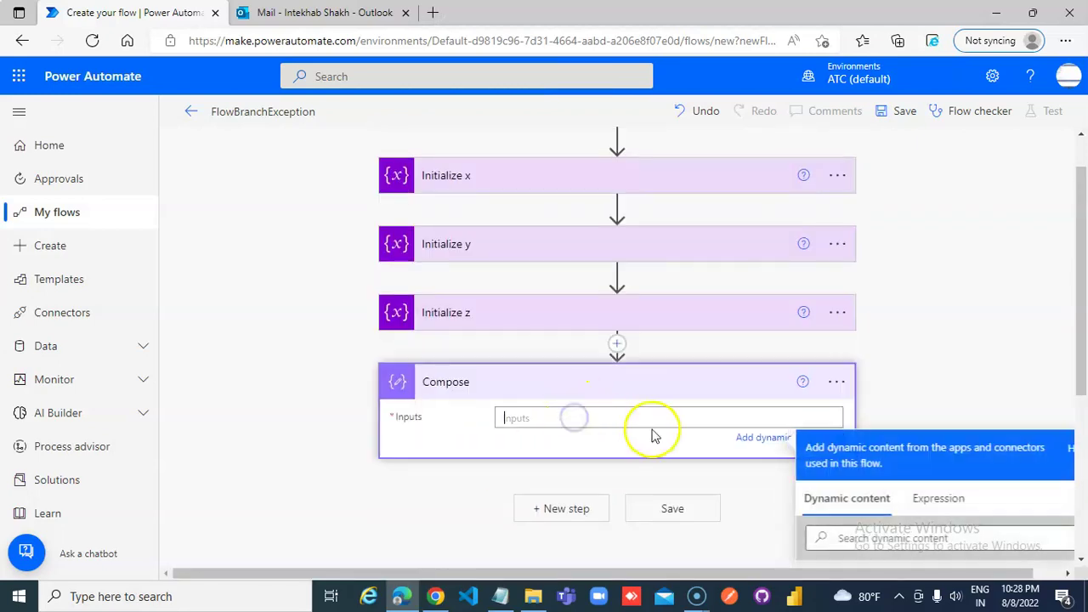
left_click(943, 500)
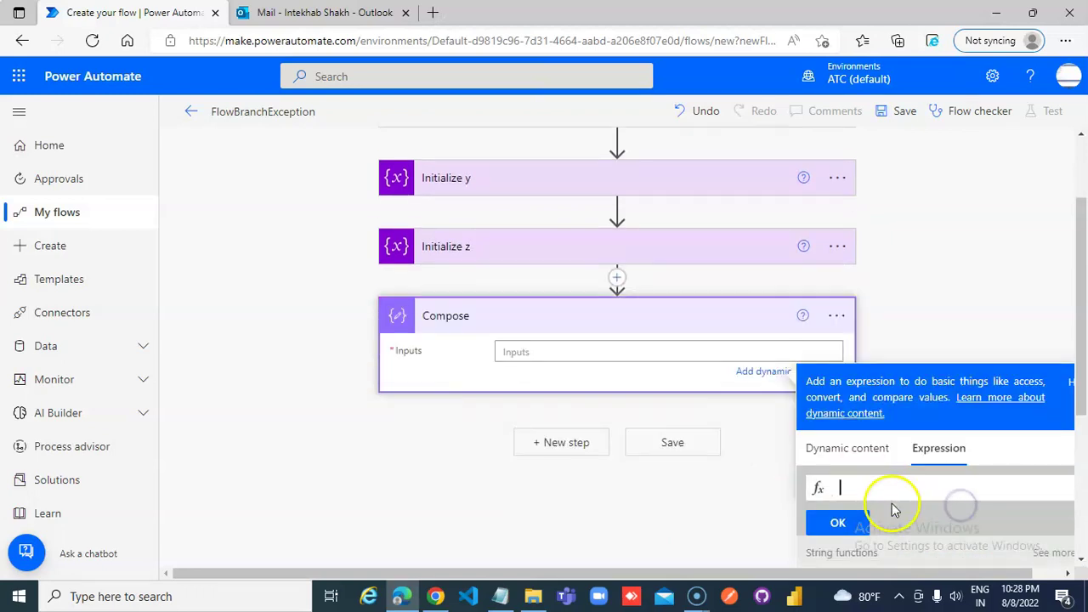
type("DIV(")
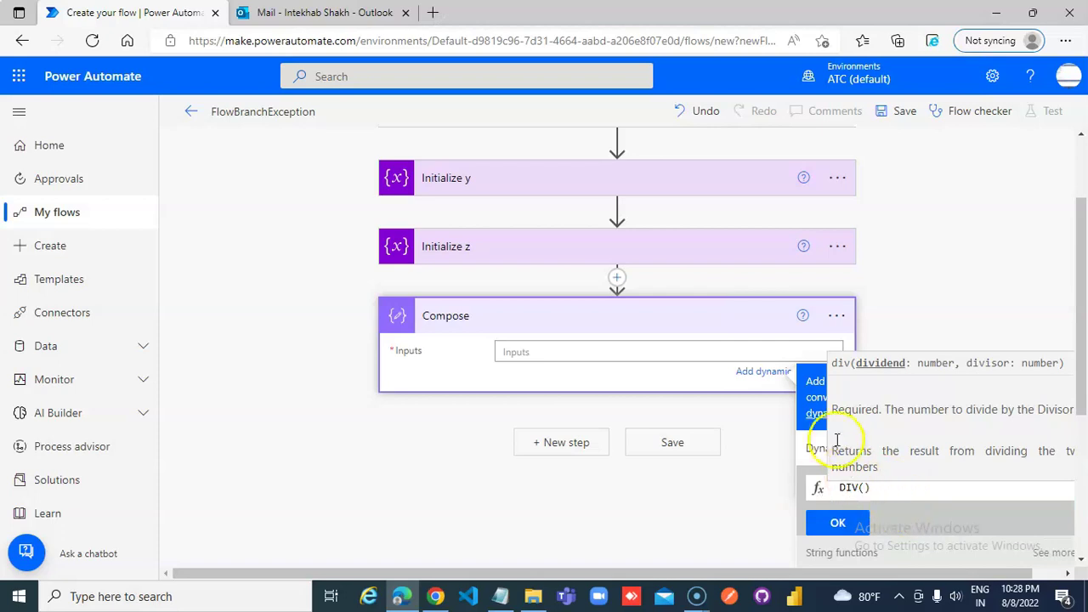
left_click(813, 447)
left_click(839, 509)
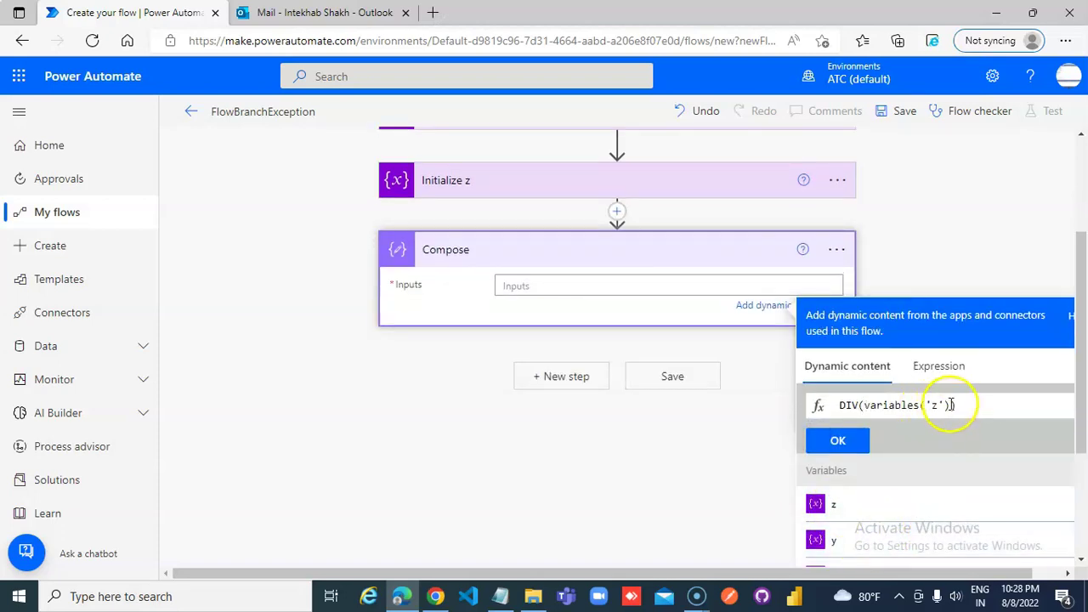
left_click_drag(950, 405, 882, 406)
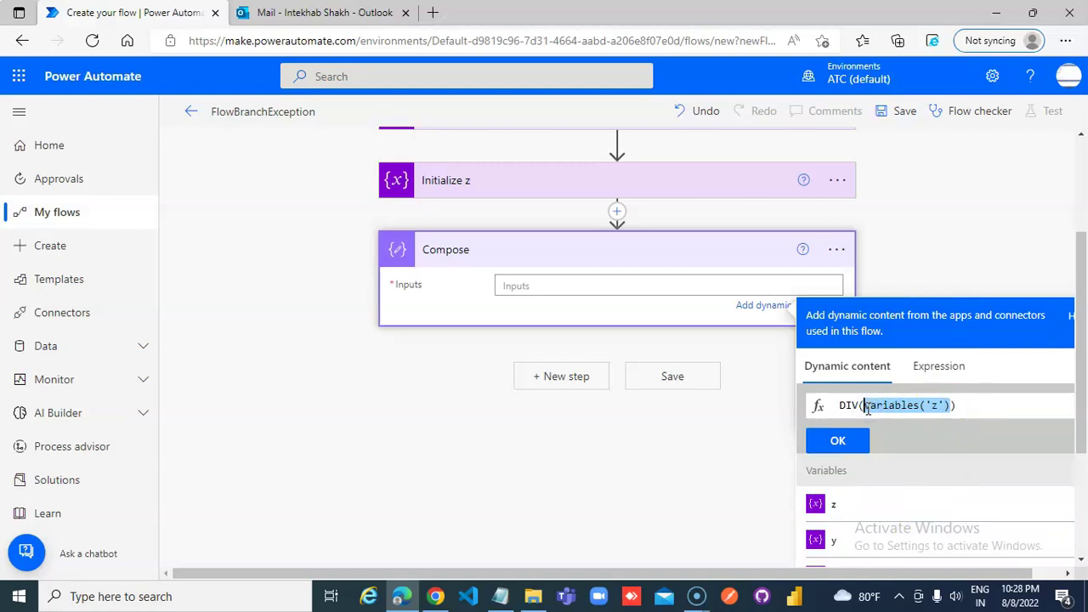
key("BackSpace")
Complete the expression as DIV(variables('x'),variables('y')) and insert it as the Compose action's input
scroll(869, 427, "down", 3)
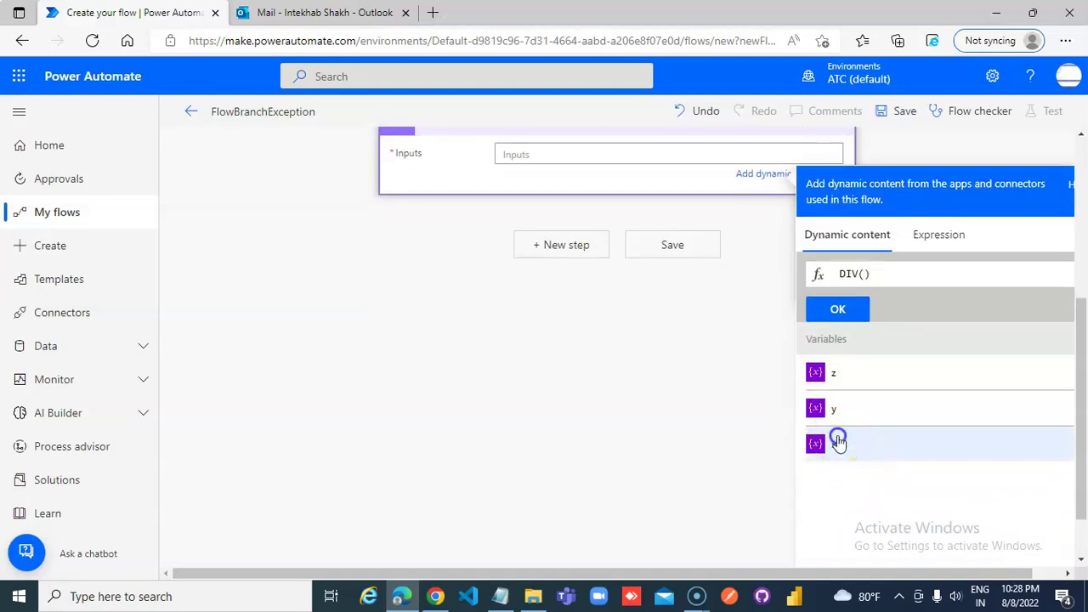
left_click(839, 442)
type(",")
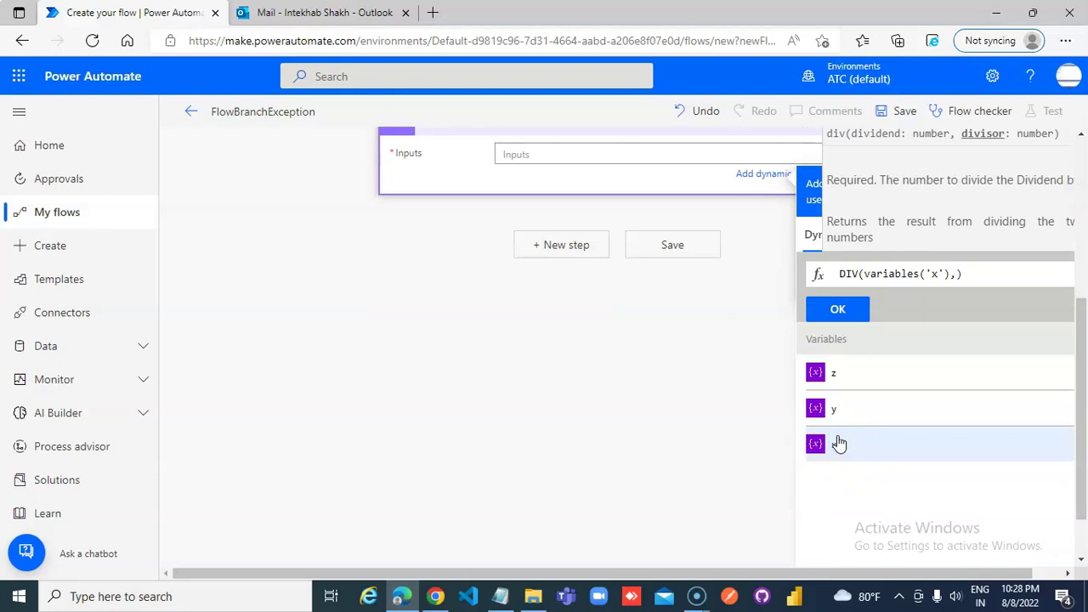
left_click(847, 412)
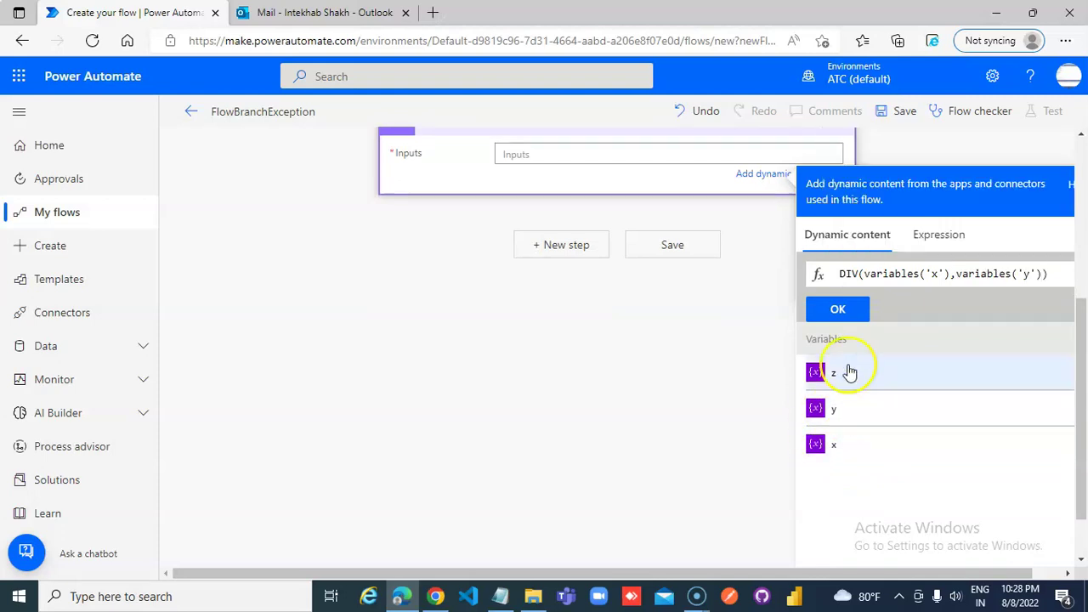
left_click(837, 308)
Add a parallel branch below Initialize z and place a second Compose action in it, searching for "compose"
scroll(574, 316, "up", 2)
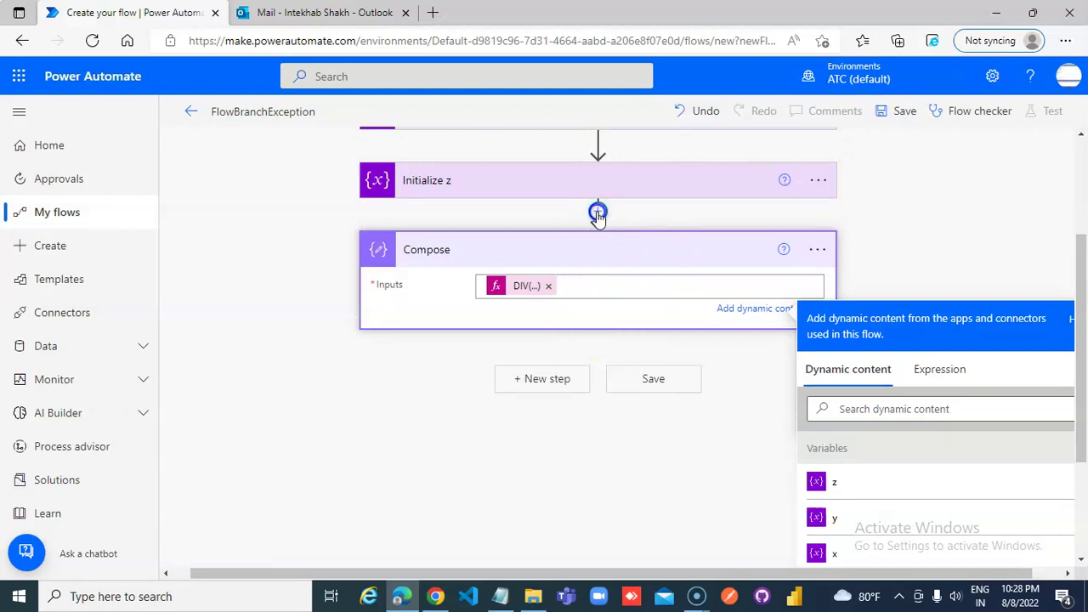
scroll(598, 216, "up", 2)
left_click(617, 346)
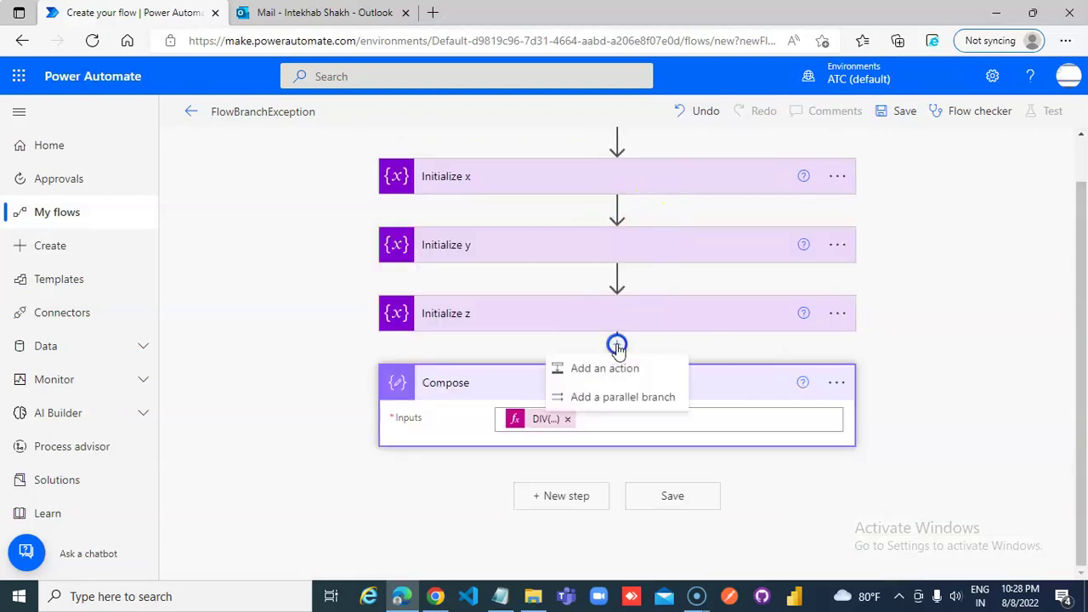
left_click(648, 400)
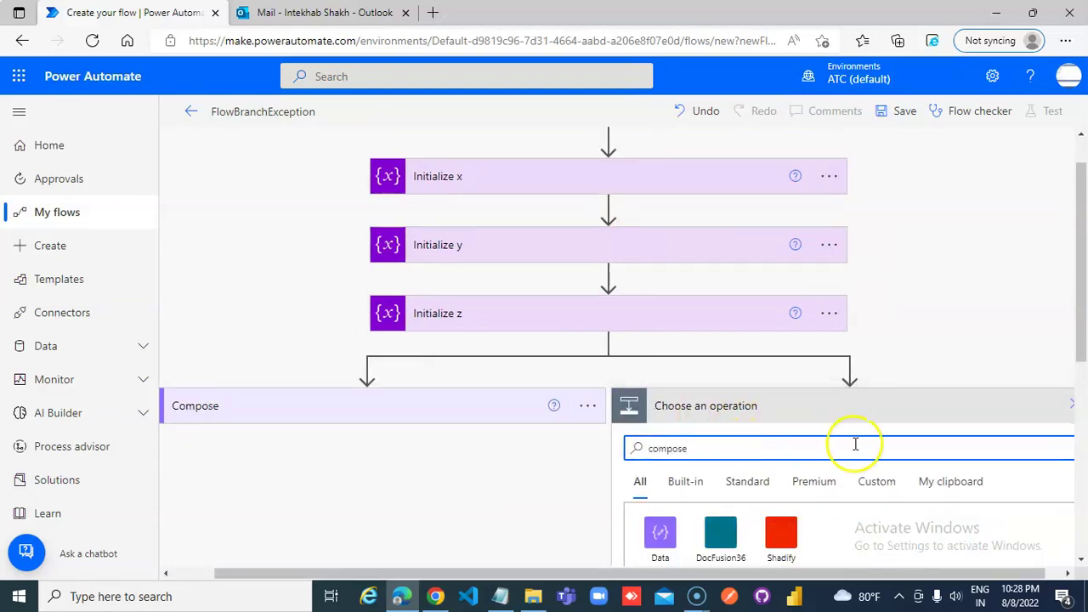
scroll(856, 444, "down", 2)
left_click(710, 482)
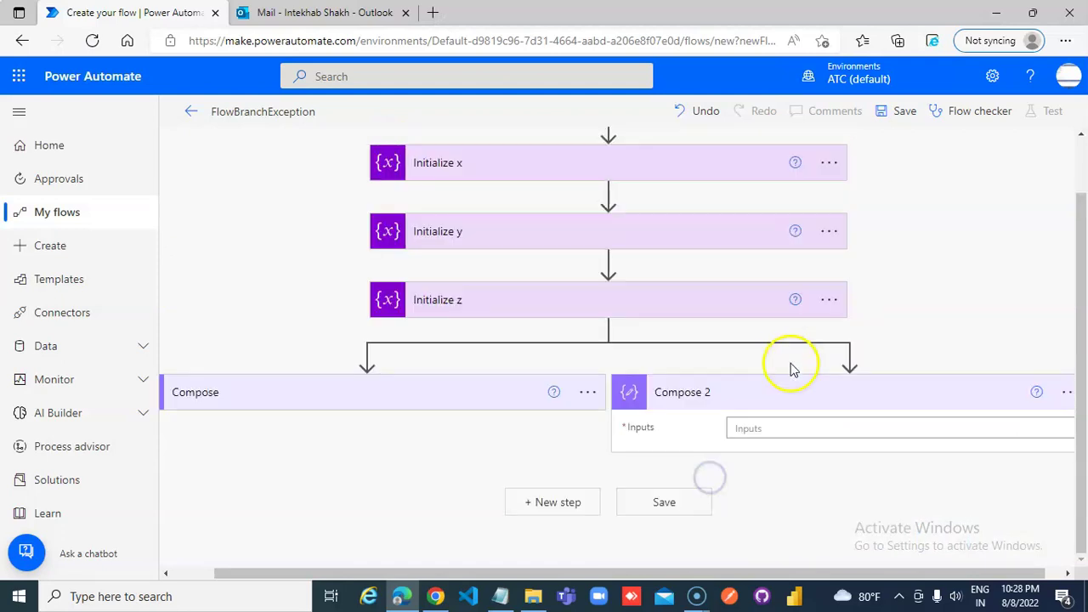
Set the input of Compose 2 to the expression DIV(variables('x'),variables('z'))
left_click(774, 427)
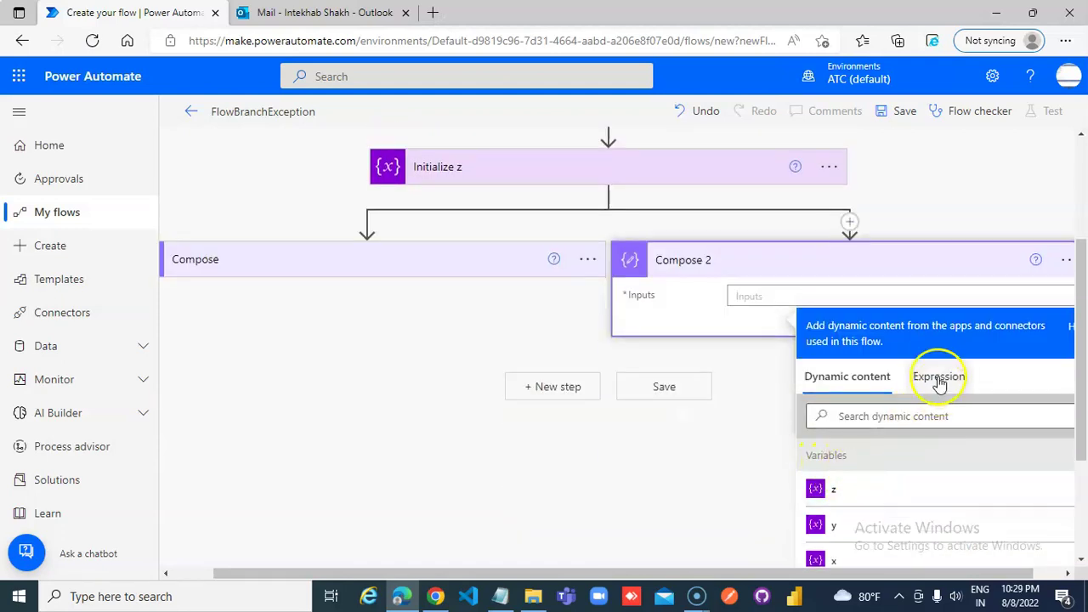
left_click(935, 378)
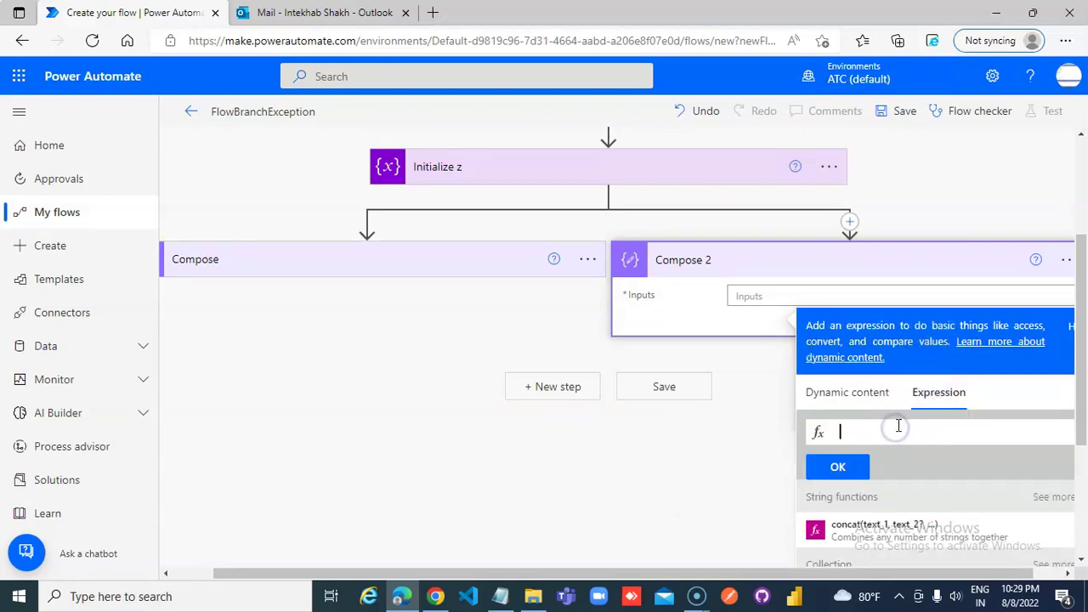
type("DIV(")
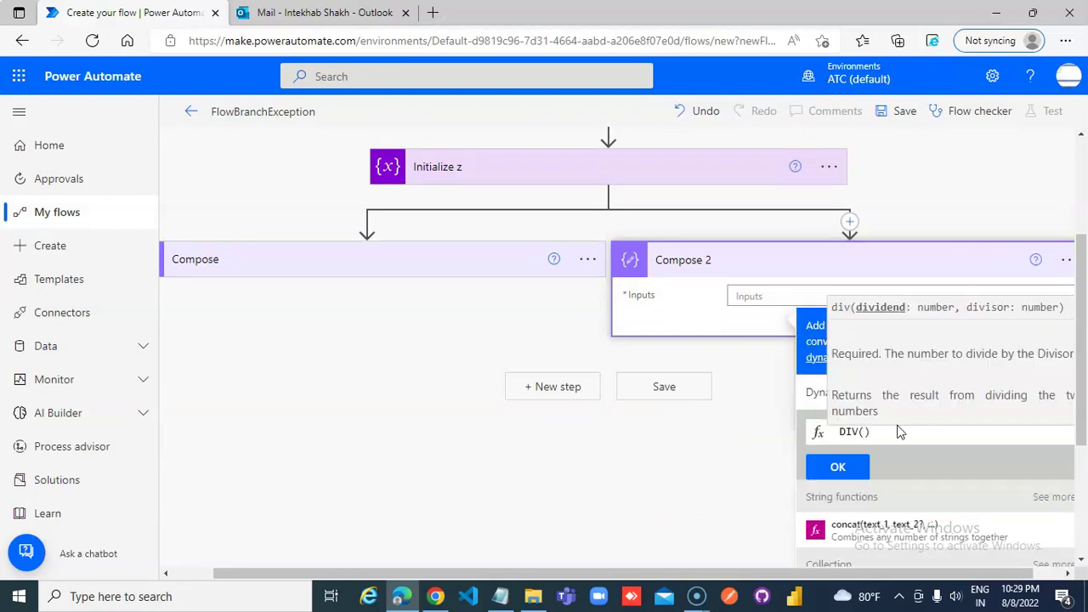
scroll(899, 478, "down", 1)
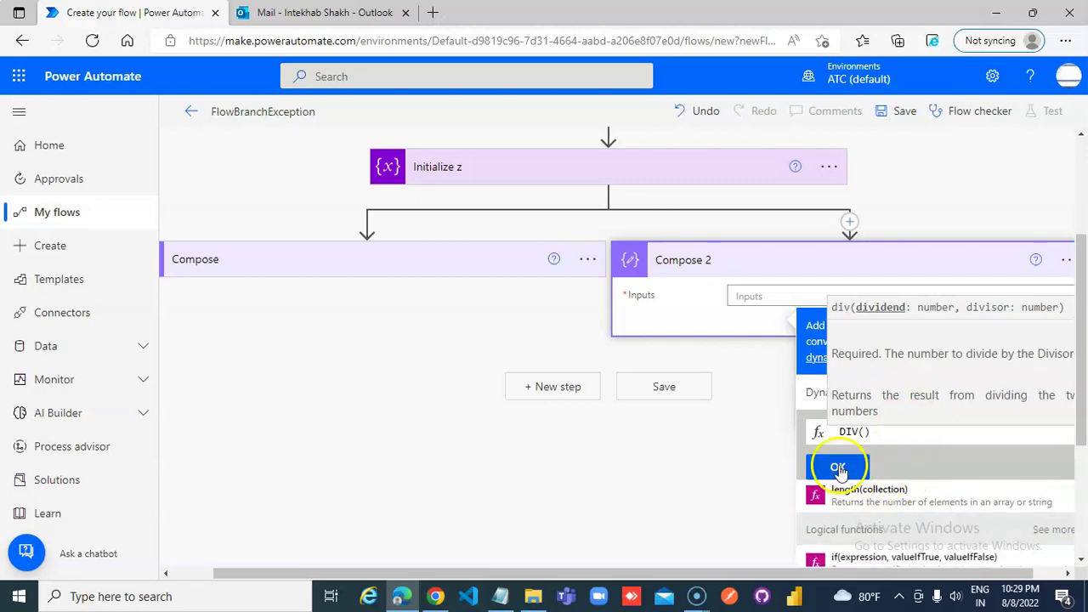
left_click(814, 391)
scroll(817, 408, "down", 1)
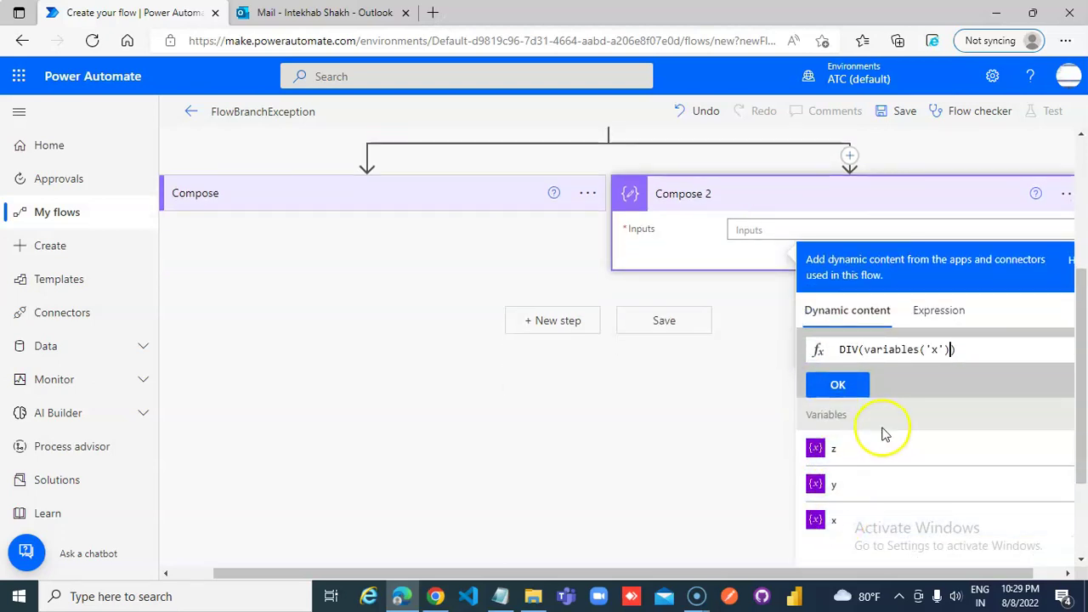
type(",")
left_click(845, 448)
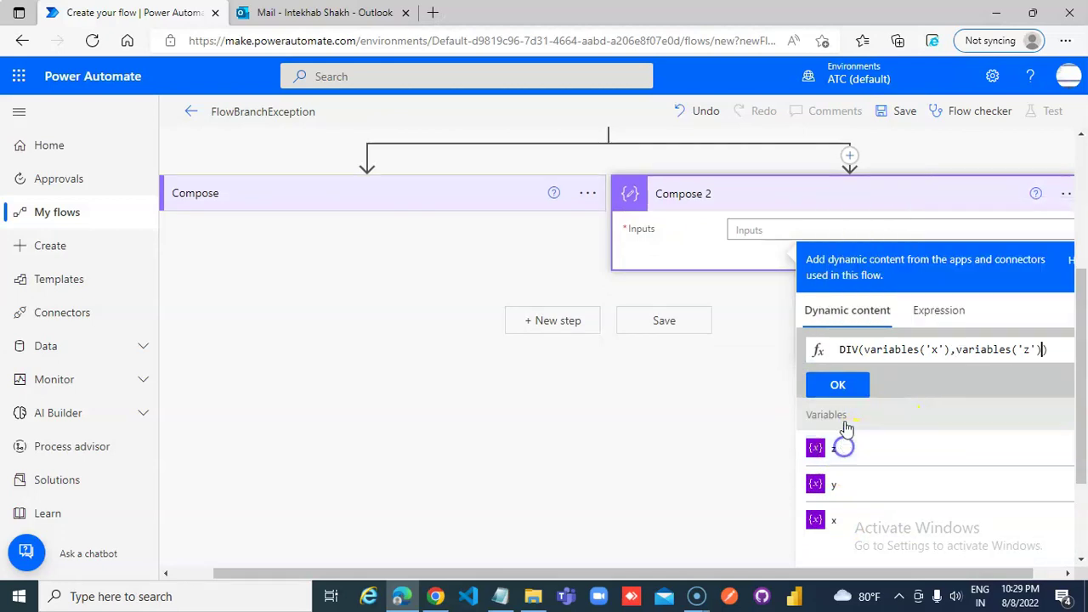
left_click(839, 387)
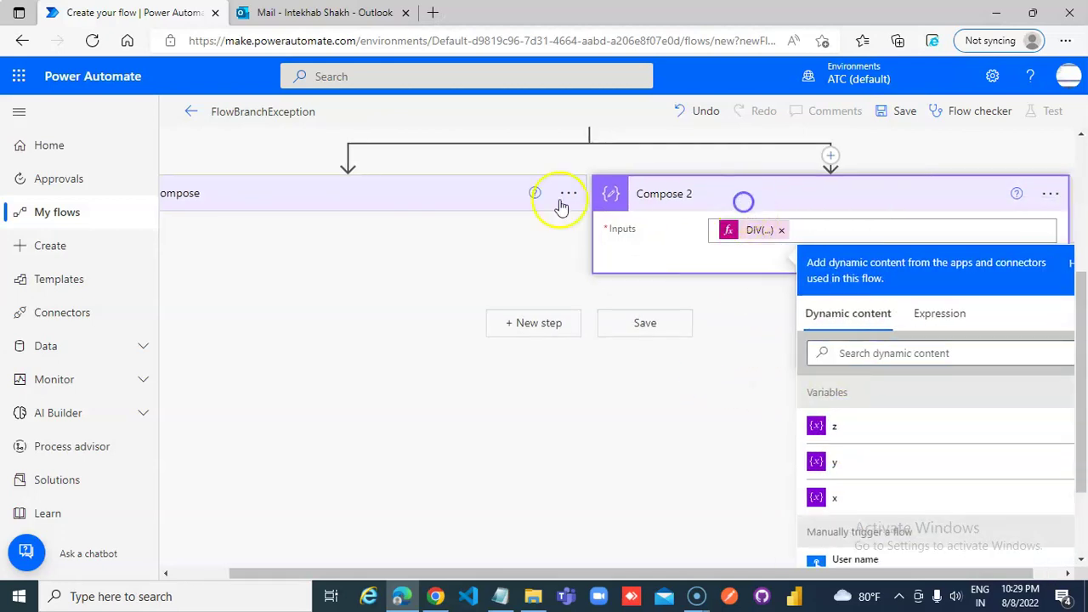
Rename the Compose action in the first branch as "x/y"
scroll(425, 208, "up", 3)
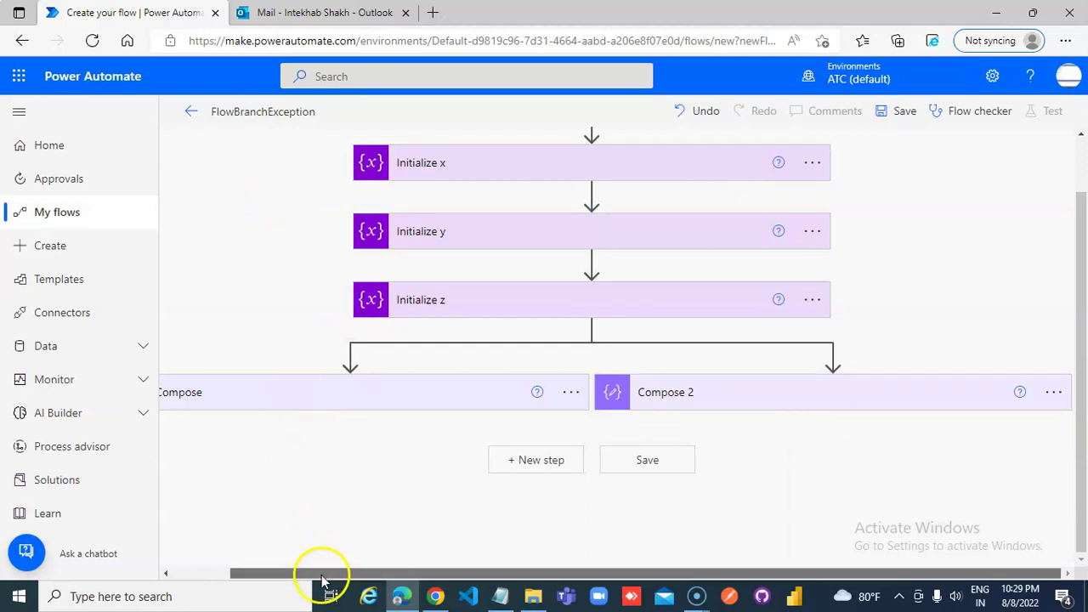
left_click(196, 574)
left_click(633, 392)
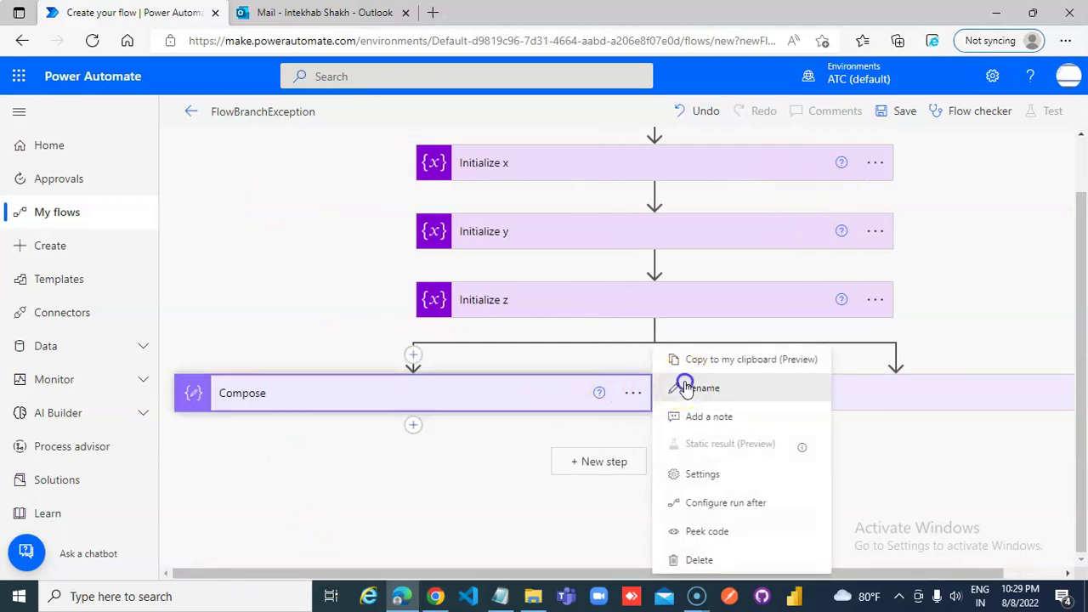
left_click(687, 385)
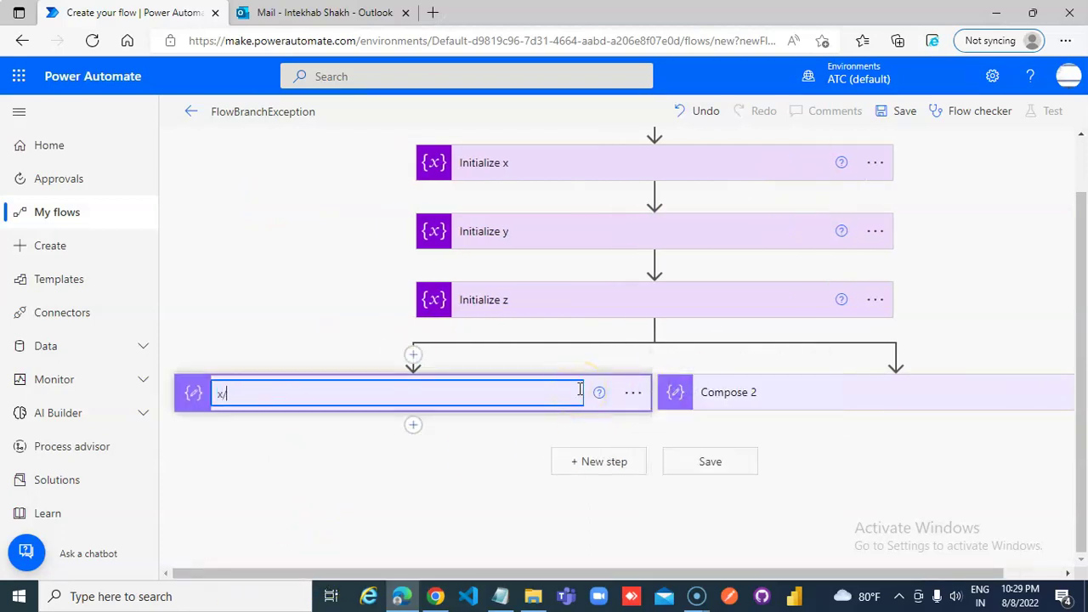
type("x/y")
Rename the Compose 2 action in the parallel branch as "x/z" and collapse its card
left_click(785, 391)
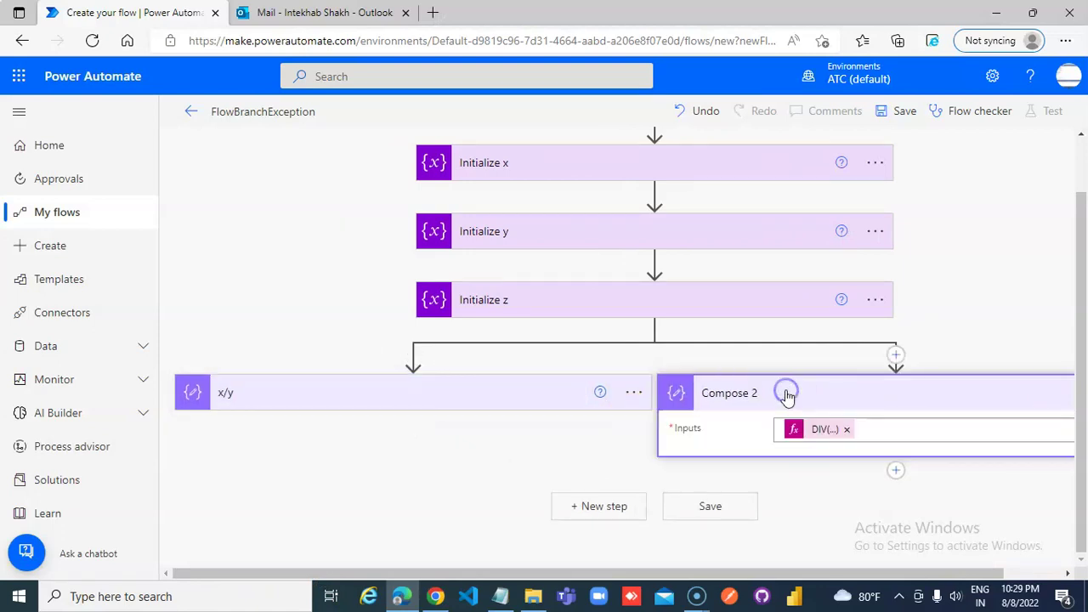
left_click_drag(659, 574, 935, 587)
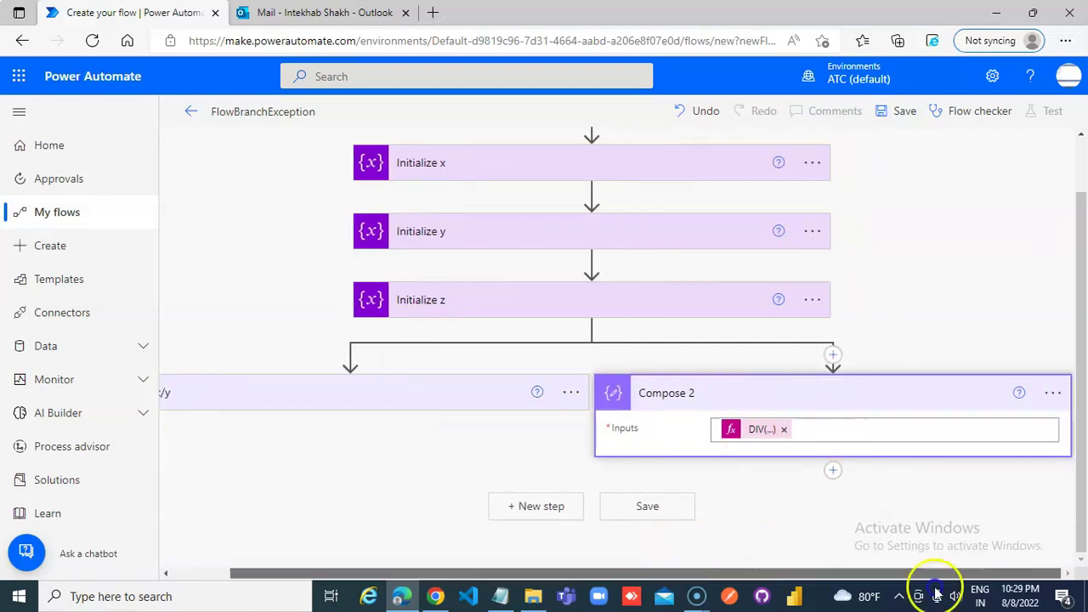
left_click(1052, 393)
left_click(915, 391)
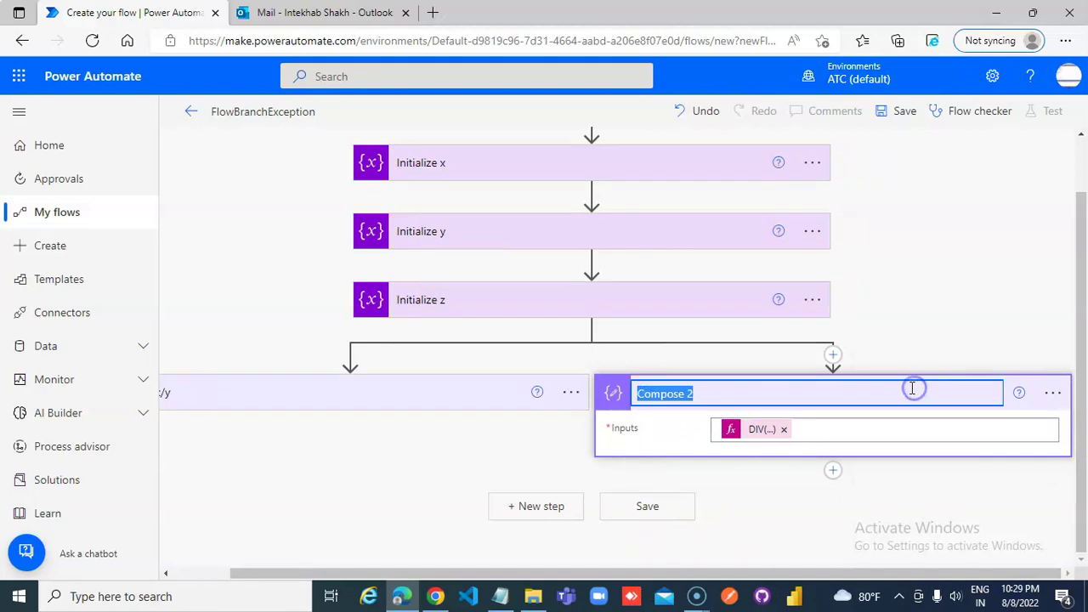
key("Return")
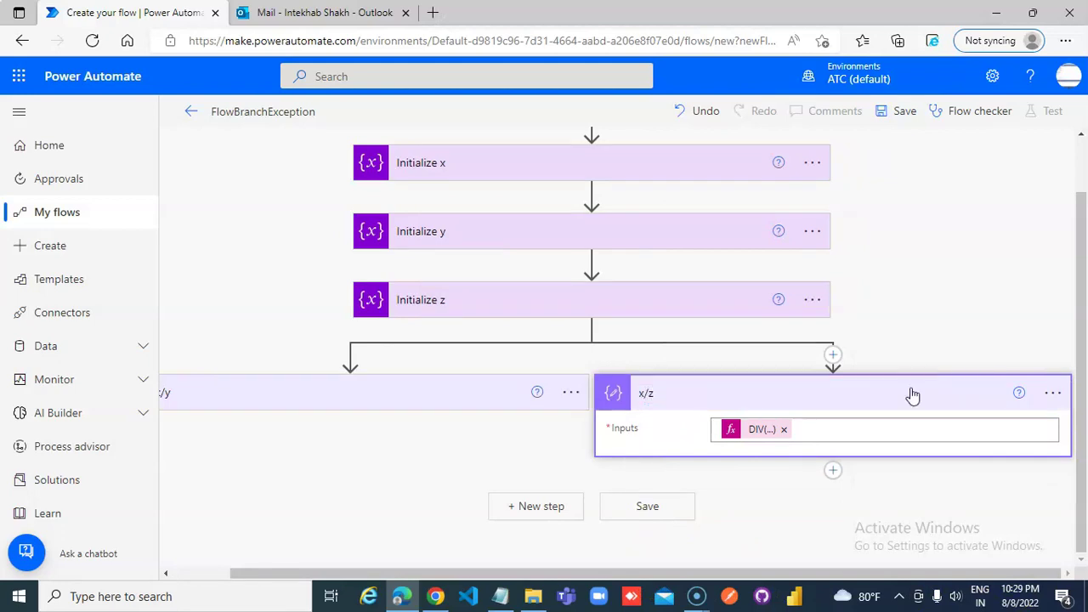
left_click(851, 400)
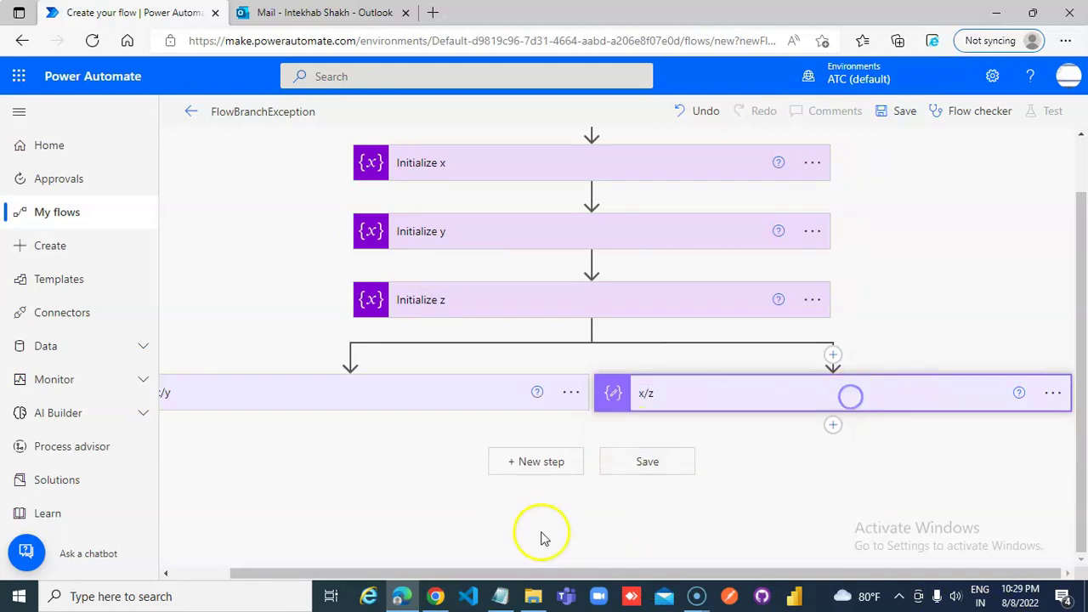
Add another parallel branch below Initialize z and place a Compose action in it, searching for "compose"
left_click(834, 354)
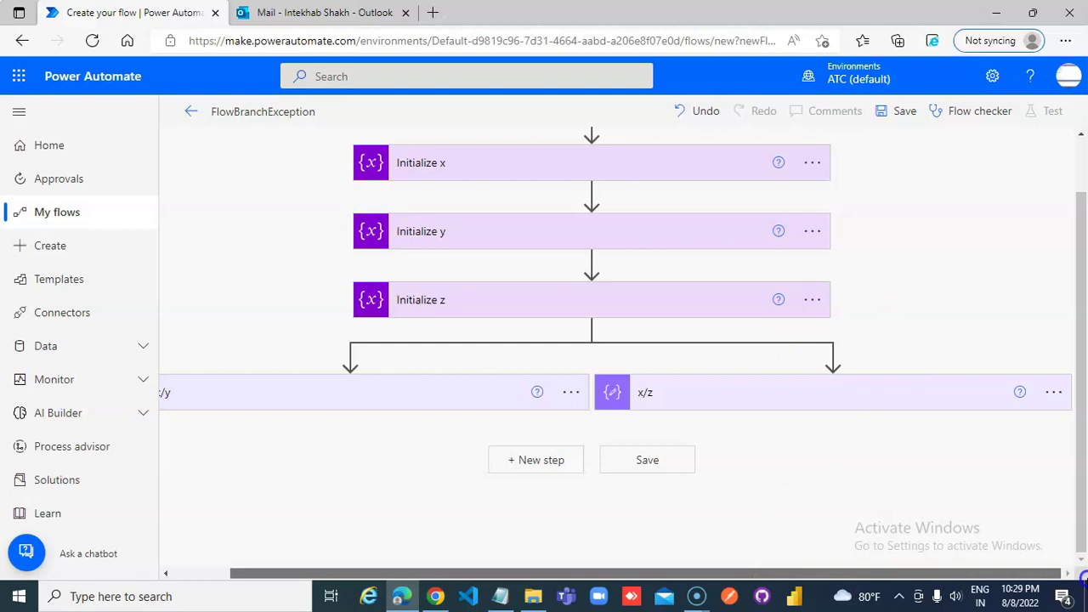
left_click(592, 330)
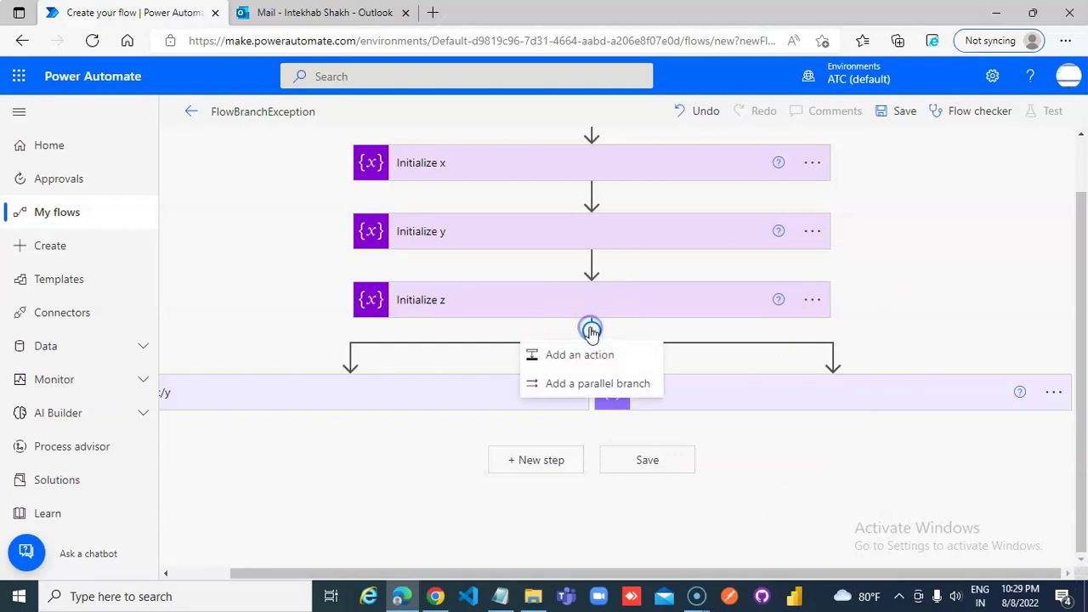
left_click(609, 384)
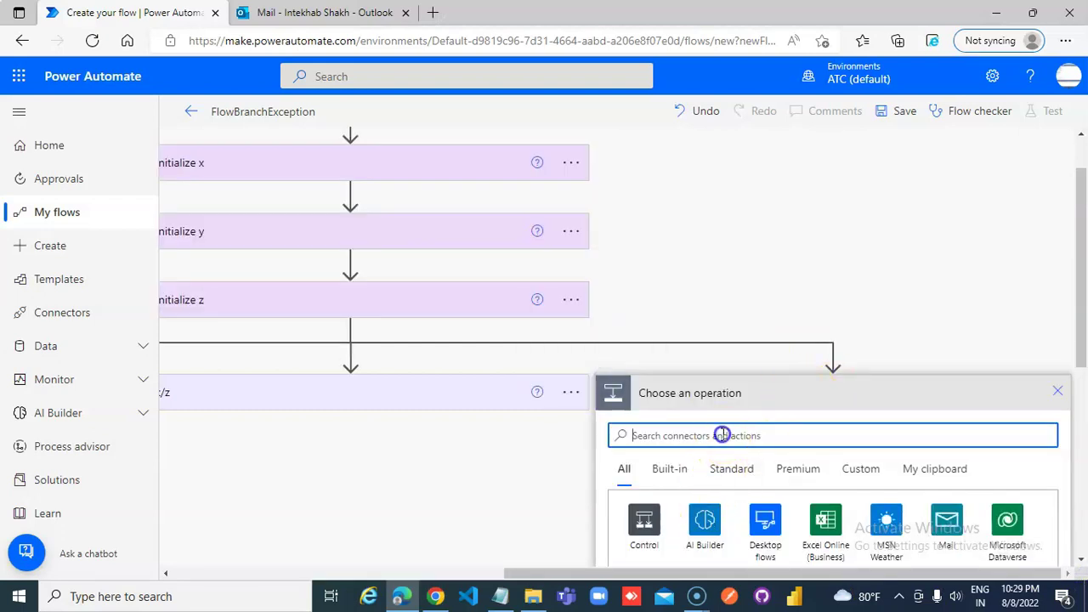
left_click(722, 436)
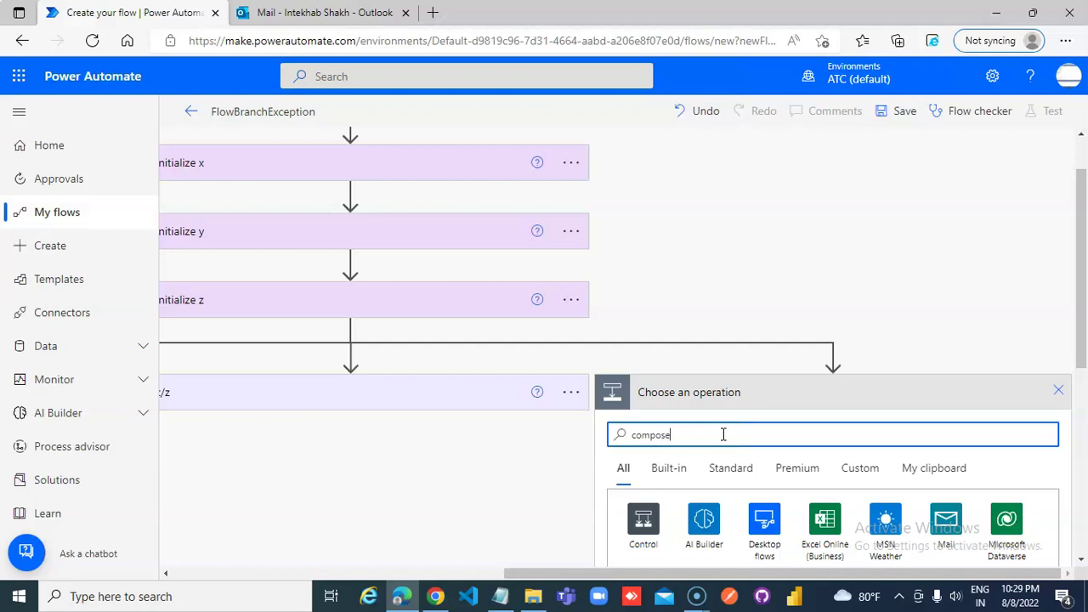
type("compose")
left_click(671, 398)
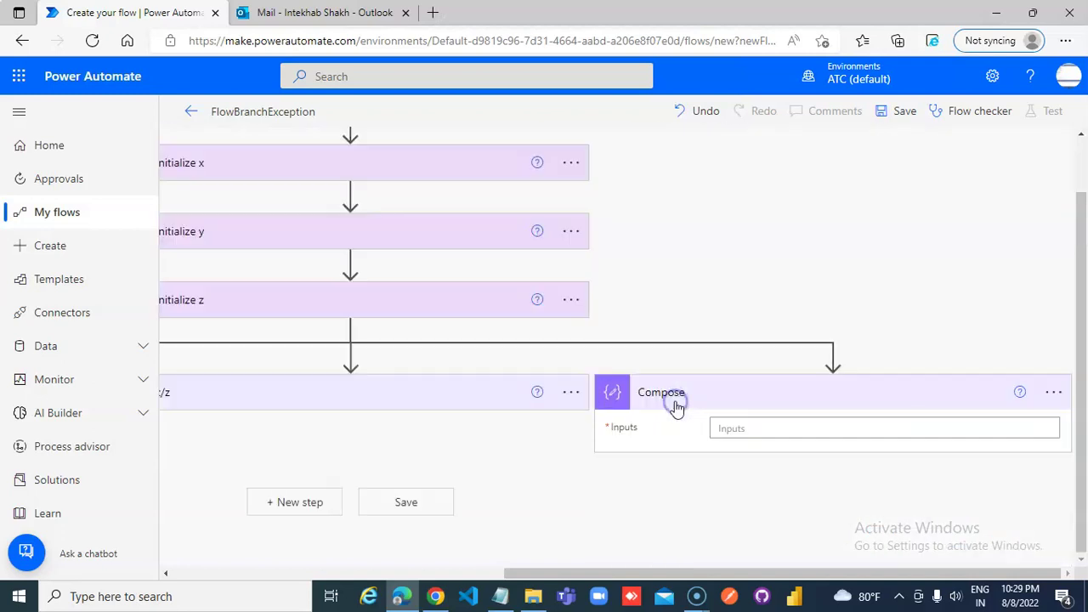
Rename the Compose action in the new parallel branch as "x/10"
left_click(1054, 392)
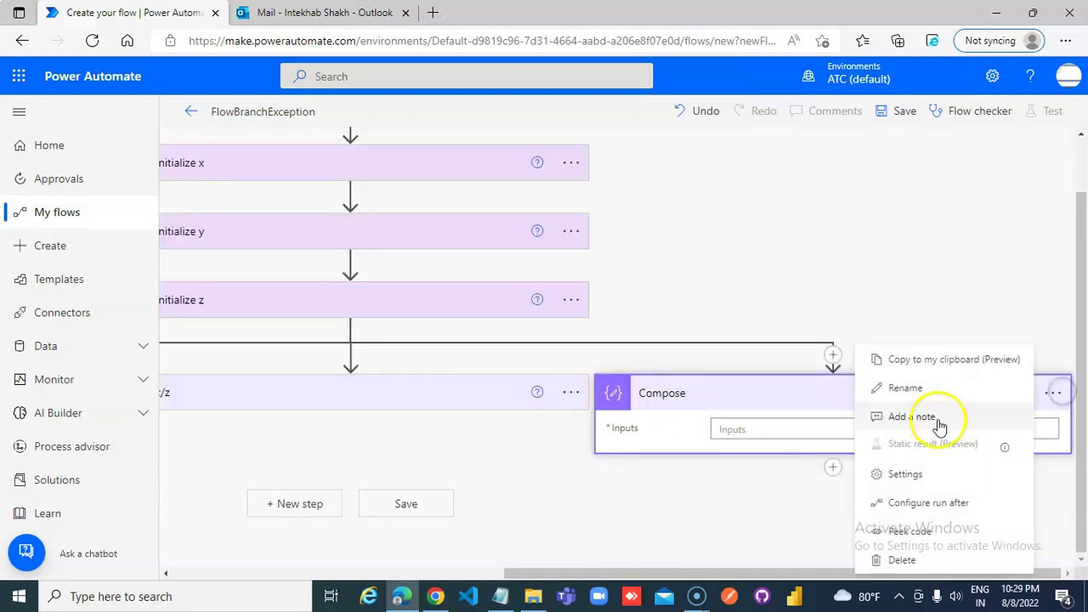
left_click(919, 384)
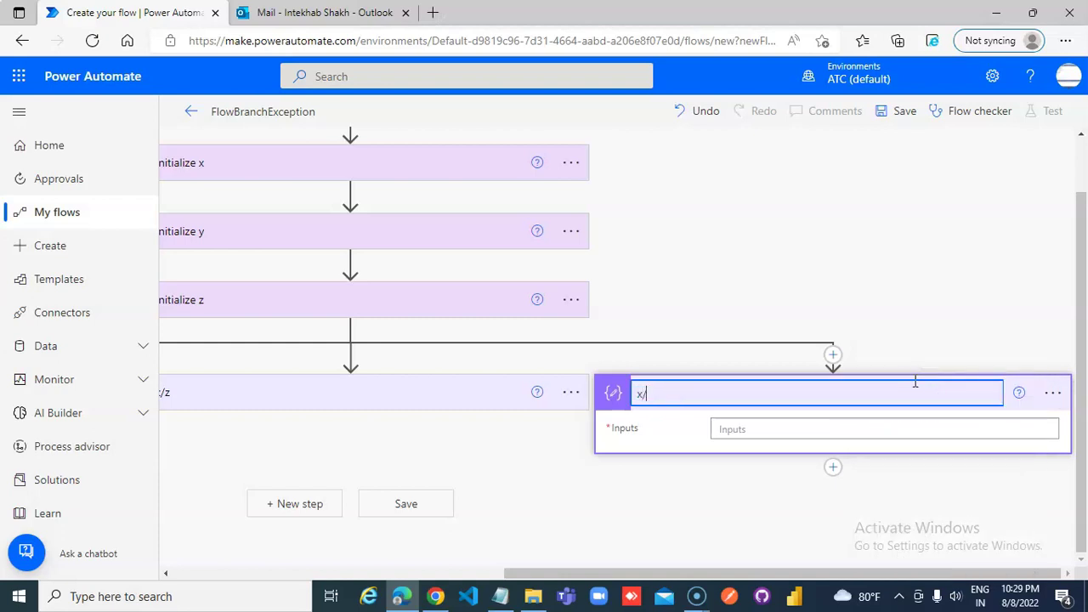
left_click(901, 429)
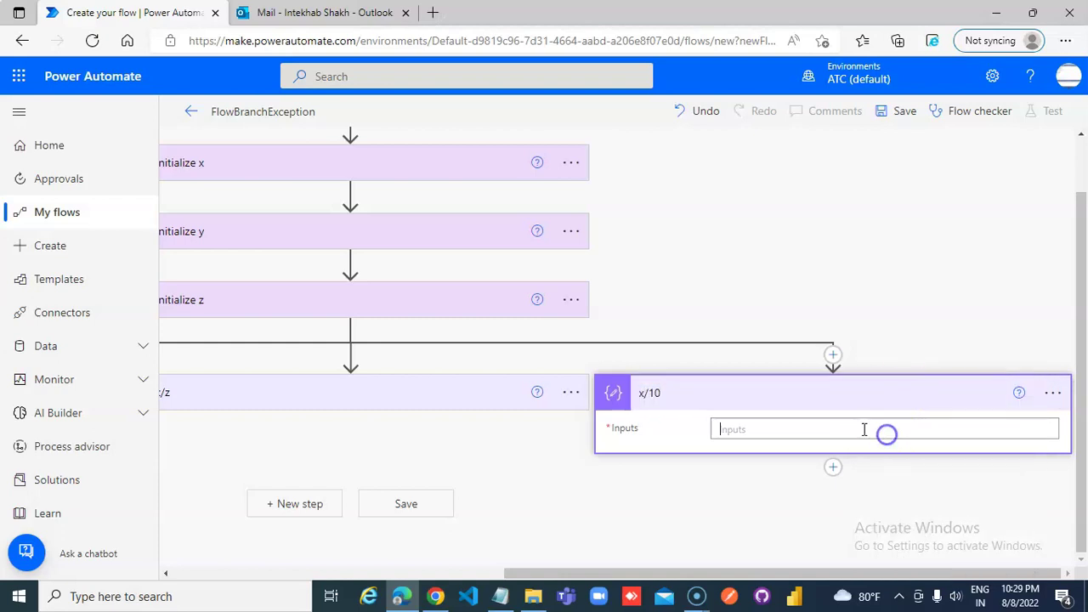
Set the input of x/10 to the expression DIV(variables('x'),10) and collapse its card
left_click(941, 379)
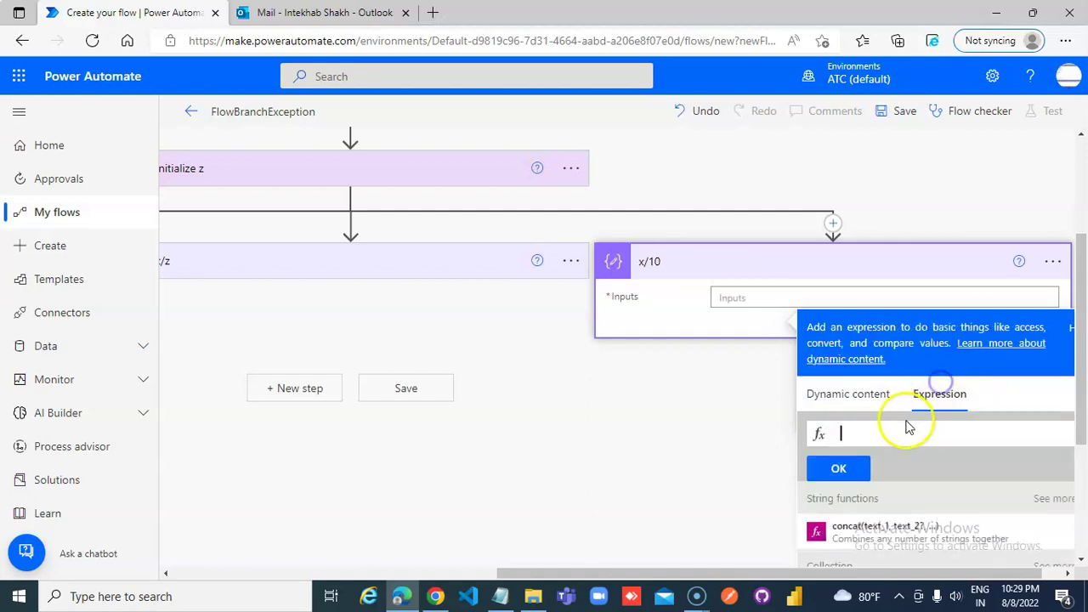
type("DIV")
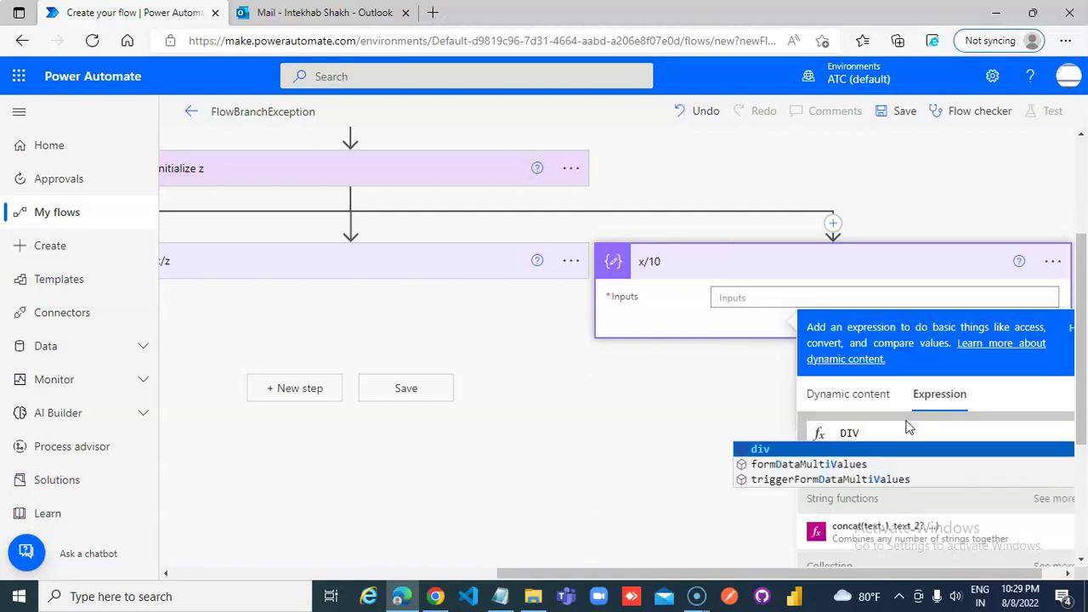
type("(")
left_click(818, 395)
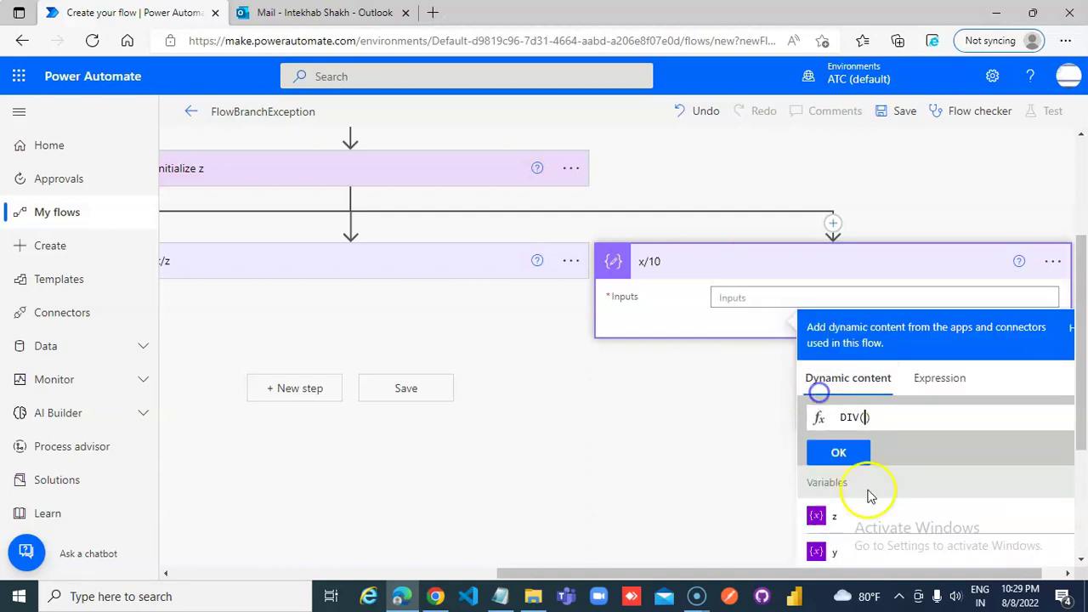
scroll(893, 527, "down", 2)
left_click(846, 454)
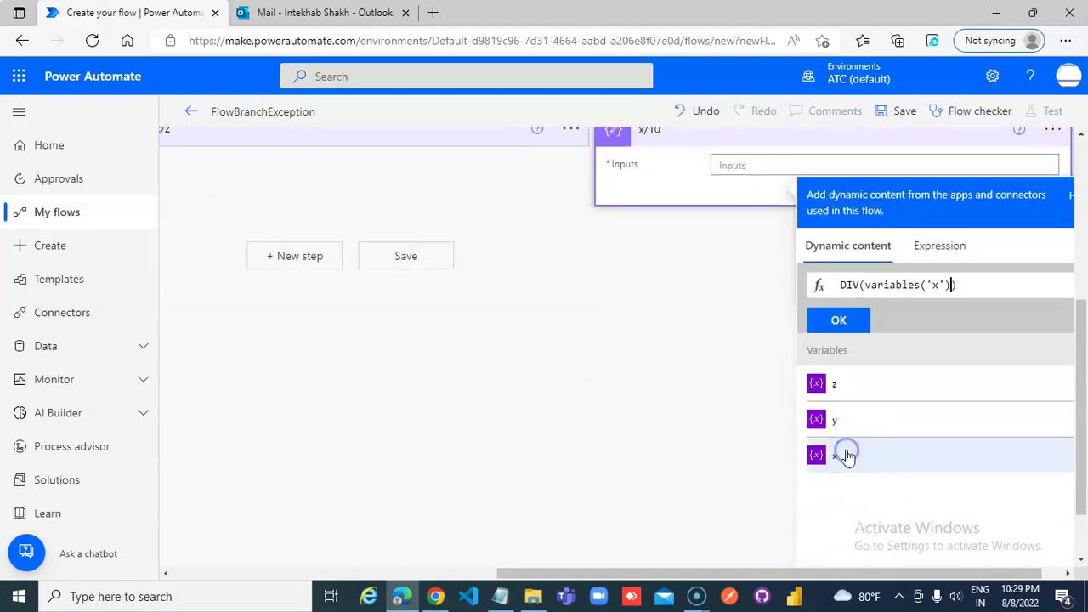
type(",1")
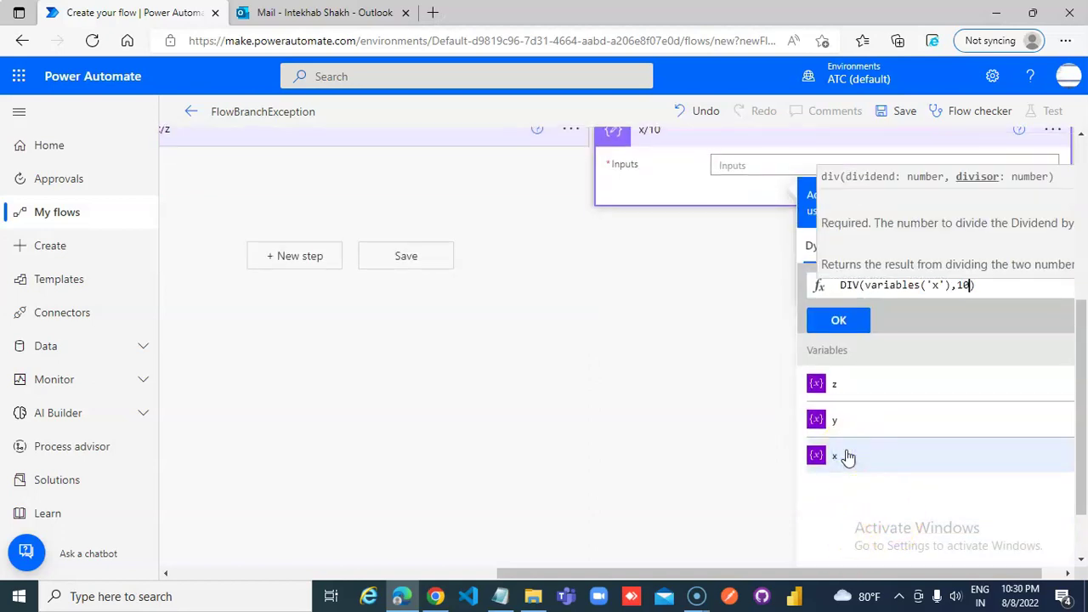
type("0")
left_click(842, 323)
scroll(718, 378, "up", 2)
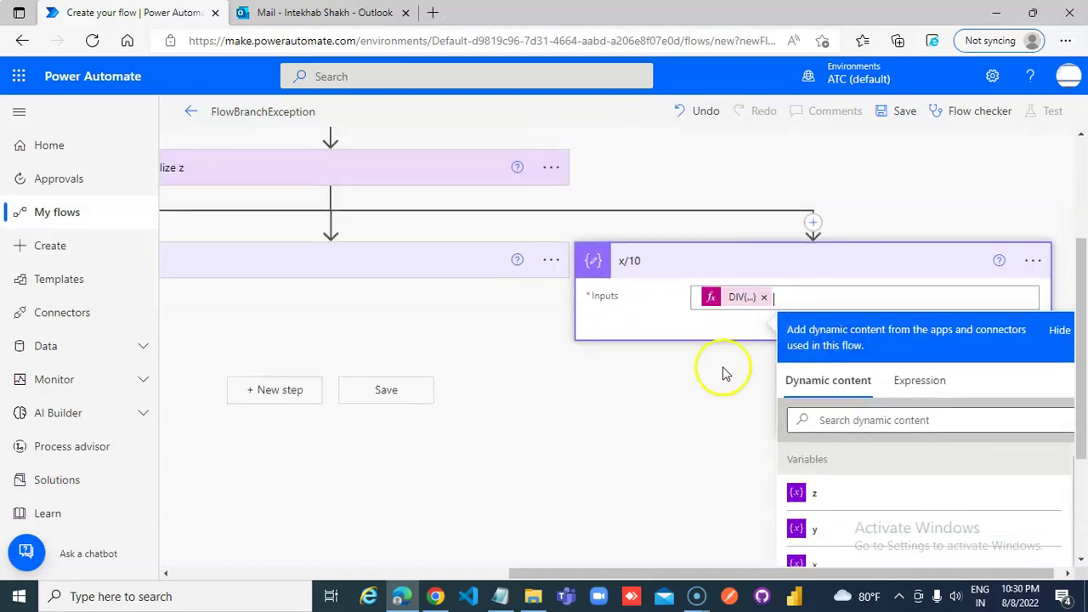
left_click(744, 263)
Add a Scope control action below x/y in the first branch, searching for "scope"
left_click_drag(661, 574, 272, 575)
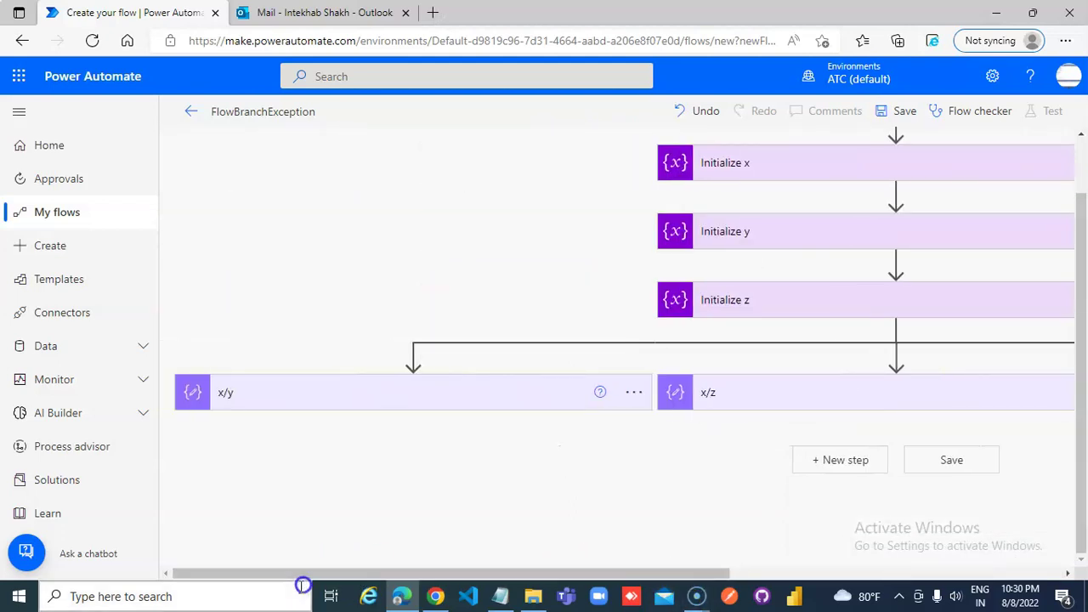
left_click(415, 423)
left_click(418, 448)
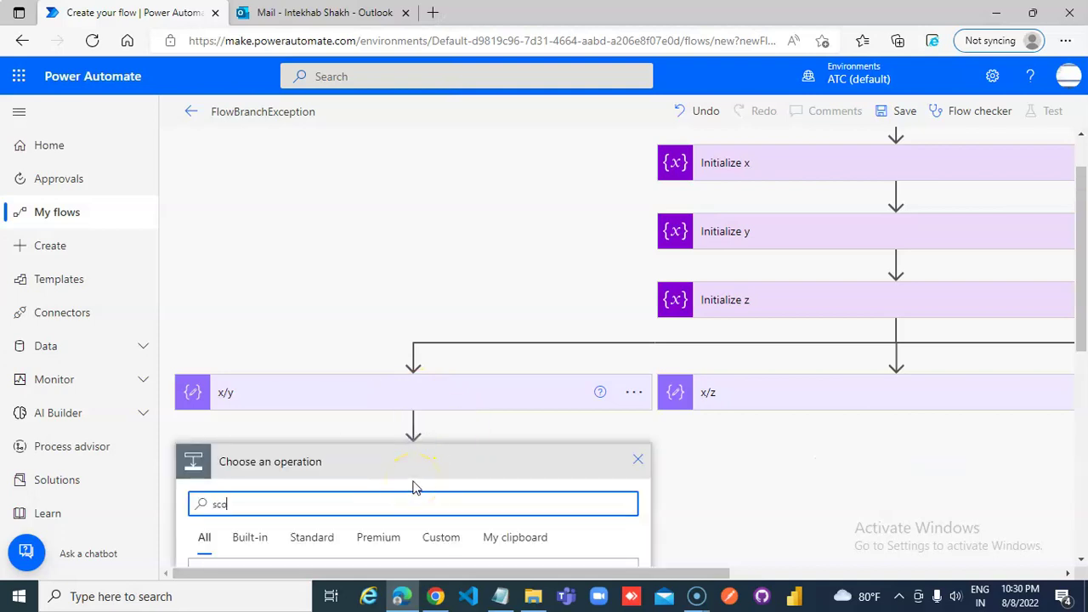
type("scope")
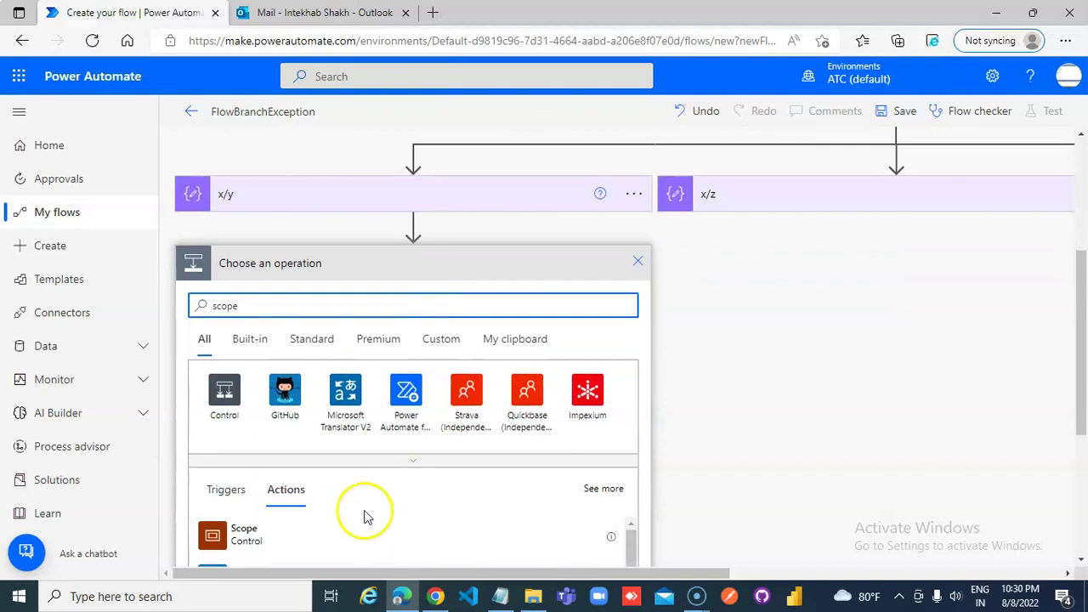
left_click(244, 529)
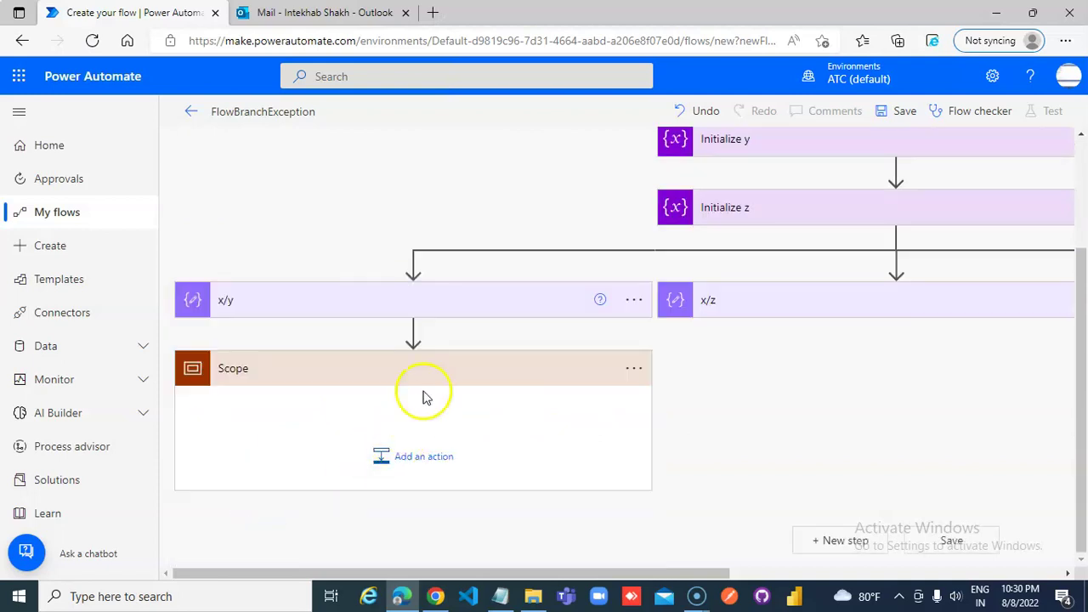
Move the x/y Compose action into the new Scope and collapse the Scope card
left_click_drag(476, 308, 428, 466)
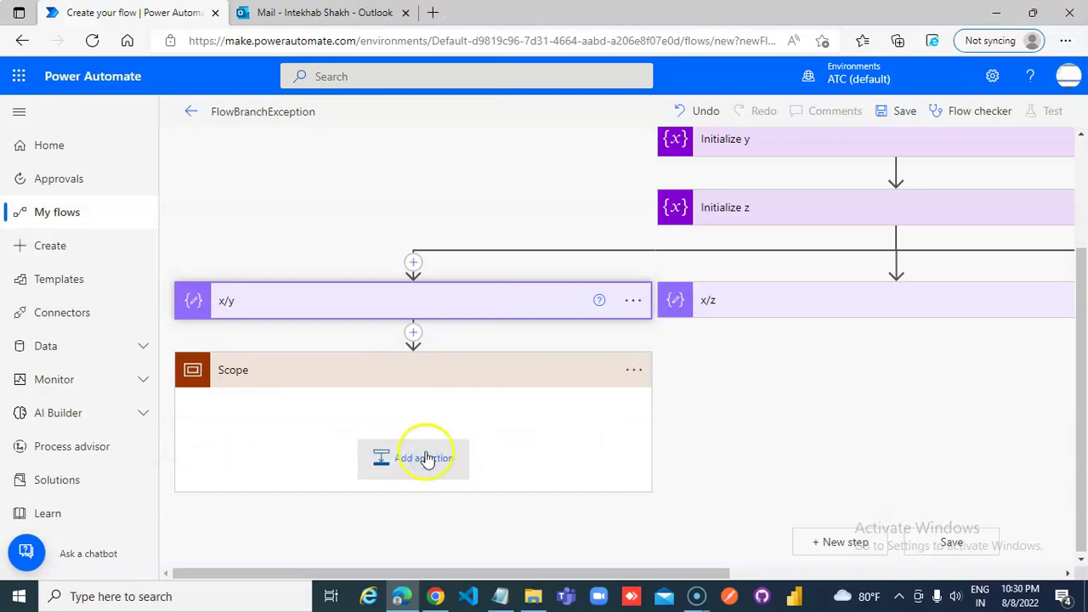
left_click_drag(450, 304, 428, 437)
left_click(444, 326)
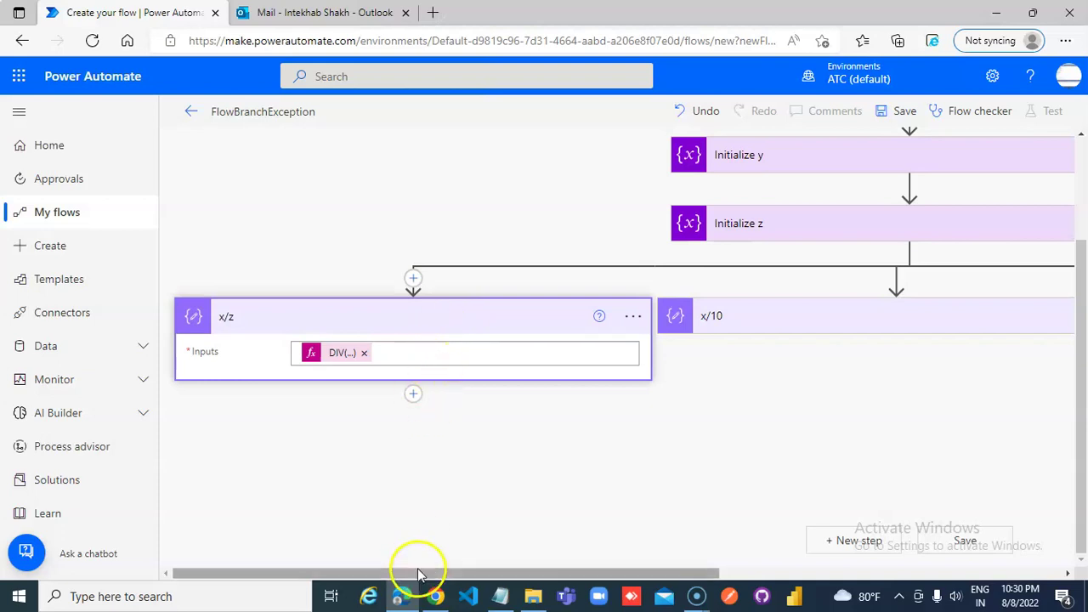
left_click(215, 574)
left_click(527, 324)
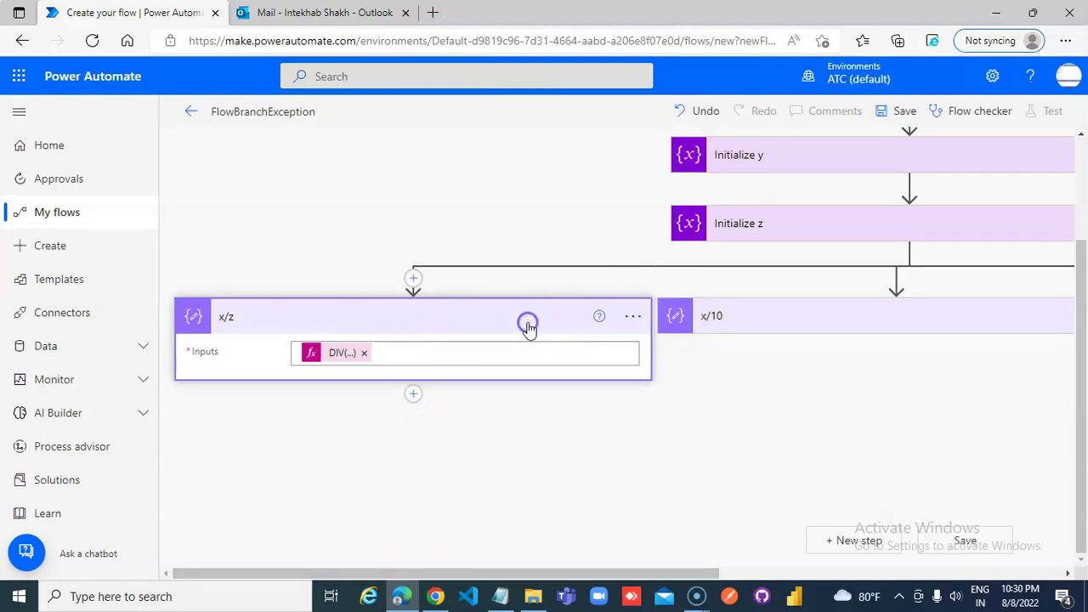
left_click_drag(626, 574, 1027, 602)
left_click(814, 323)
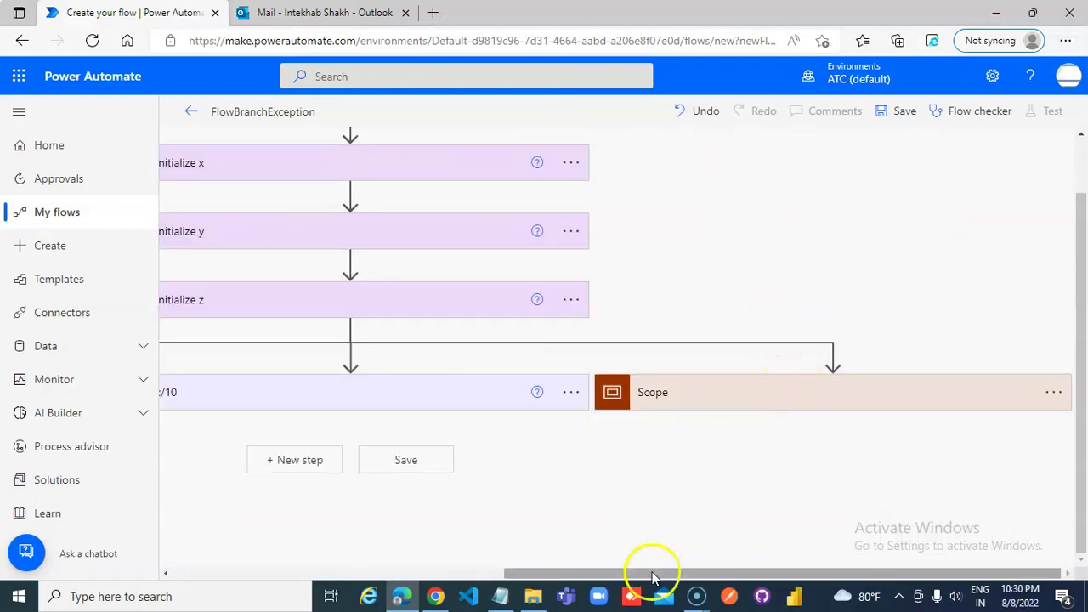
left_click_drag(651, 574, 304, 599)
left_click_drag(148, 607, 477, 600)
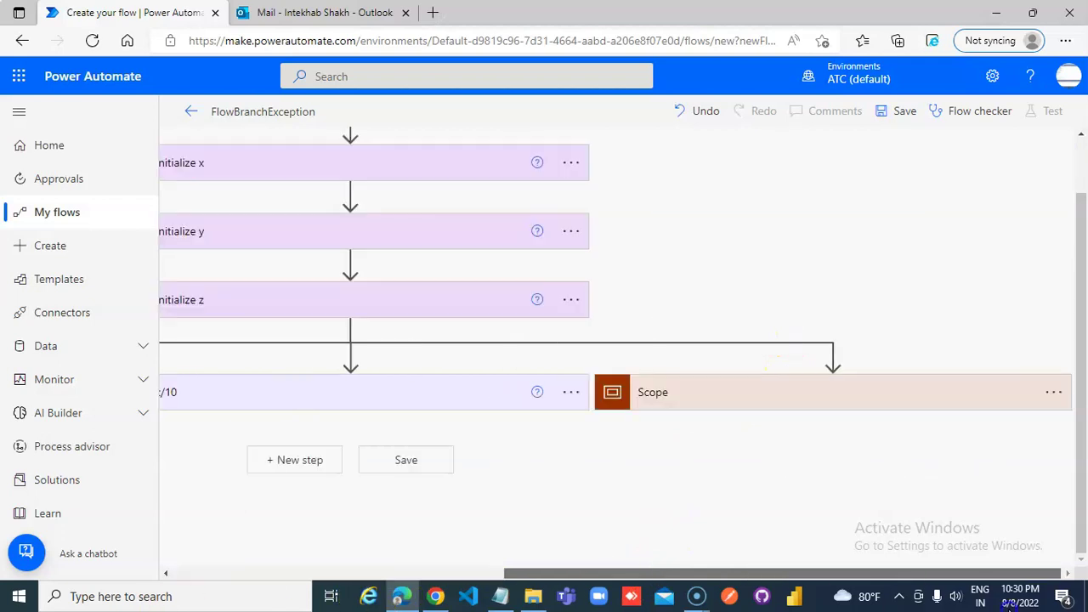
left_click(916, 423)
left_click_drag(894, 401, 232, 397)
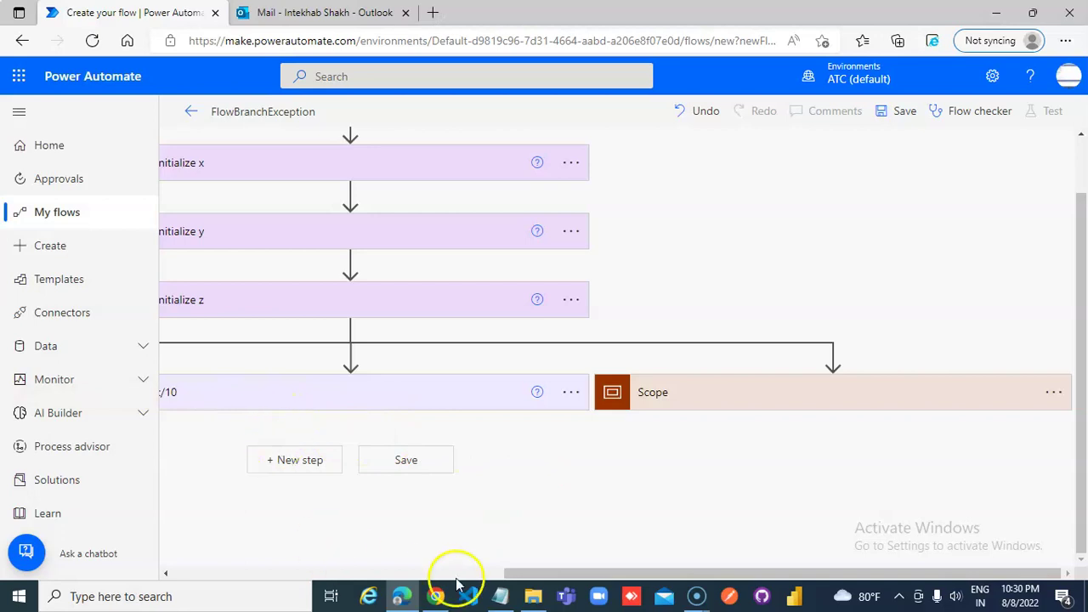
Expand the Scope containing x/y and rename it as "Try x/y"
left_click(697, 386)
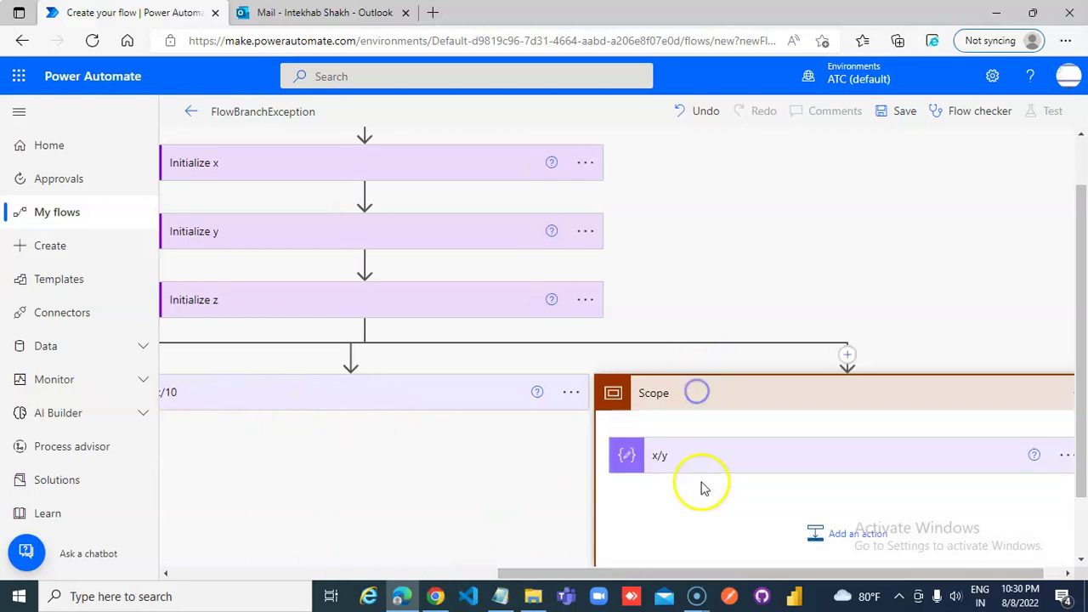
scroll(706, 483, "down", 1)
left_click_drag(675, 570, 790, 583)
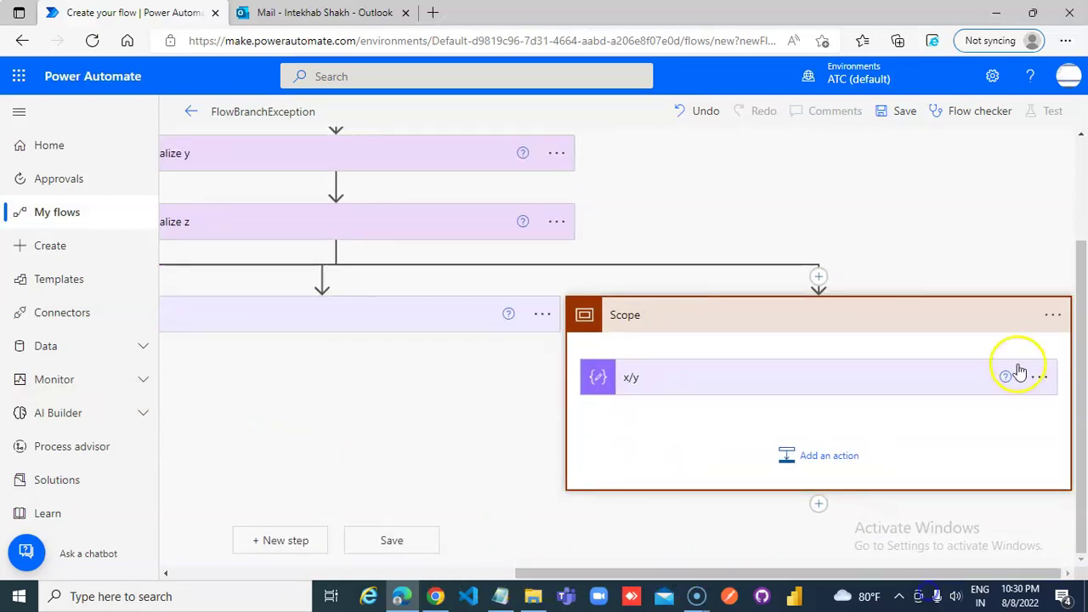
left_click(1061, 315)
left_click(925, 345)
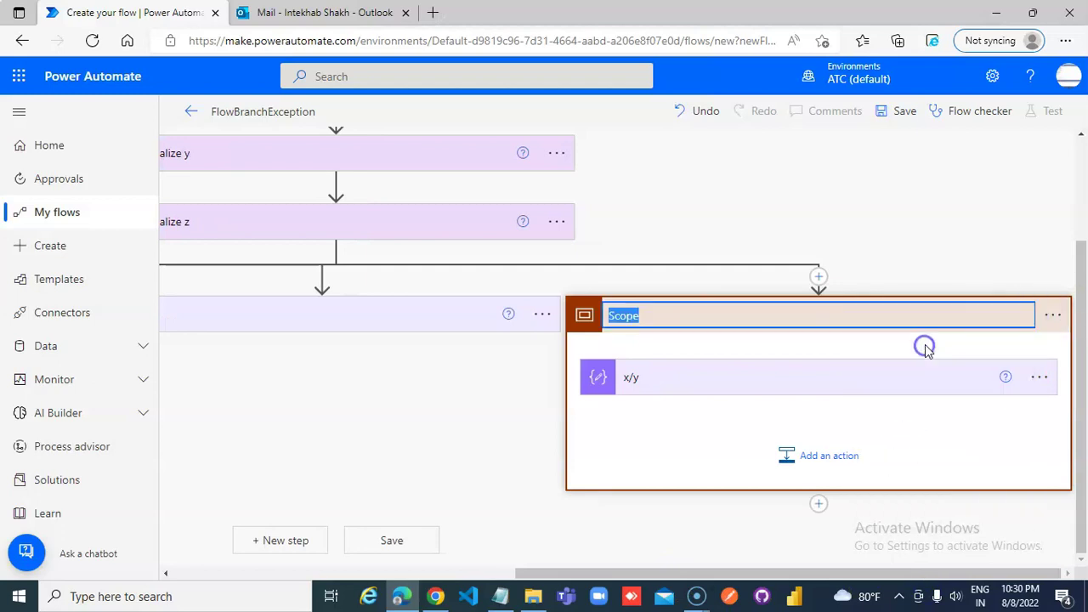
type("Try x/y")
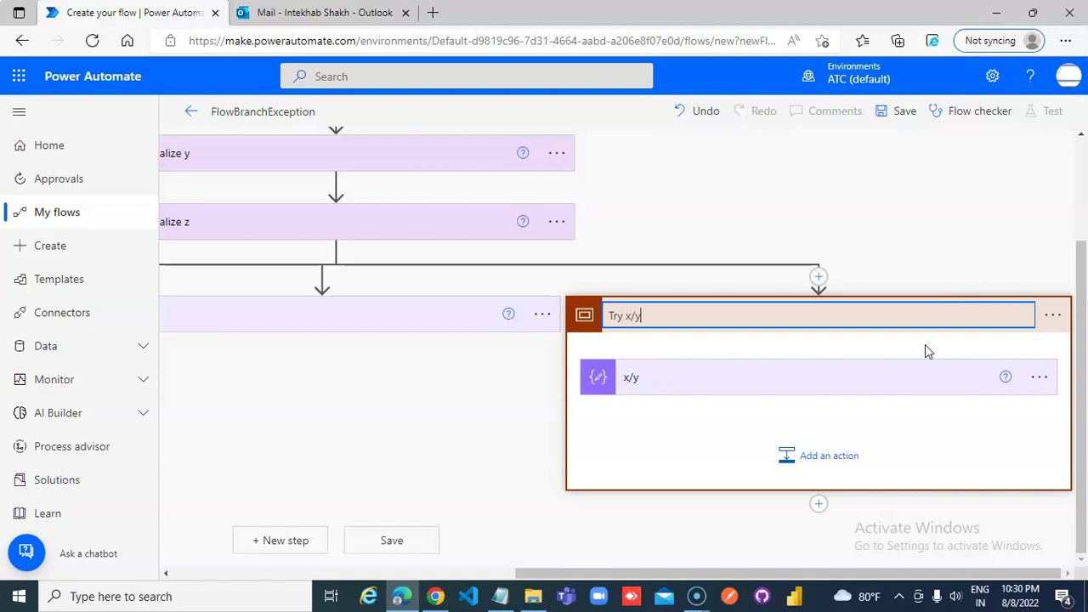
key("Return")
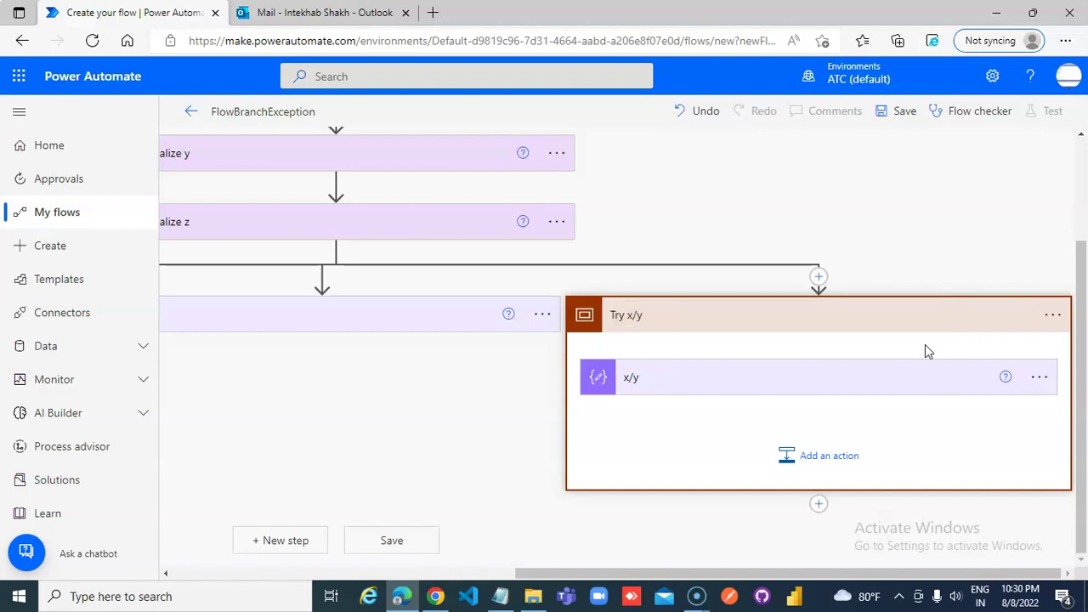
Insert another Scope control action directly below the Try x/y scope, searching for "scope"
left_click(819, 467)
left_click(819, 503)
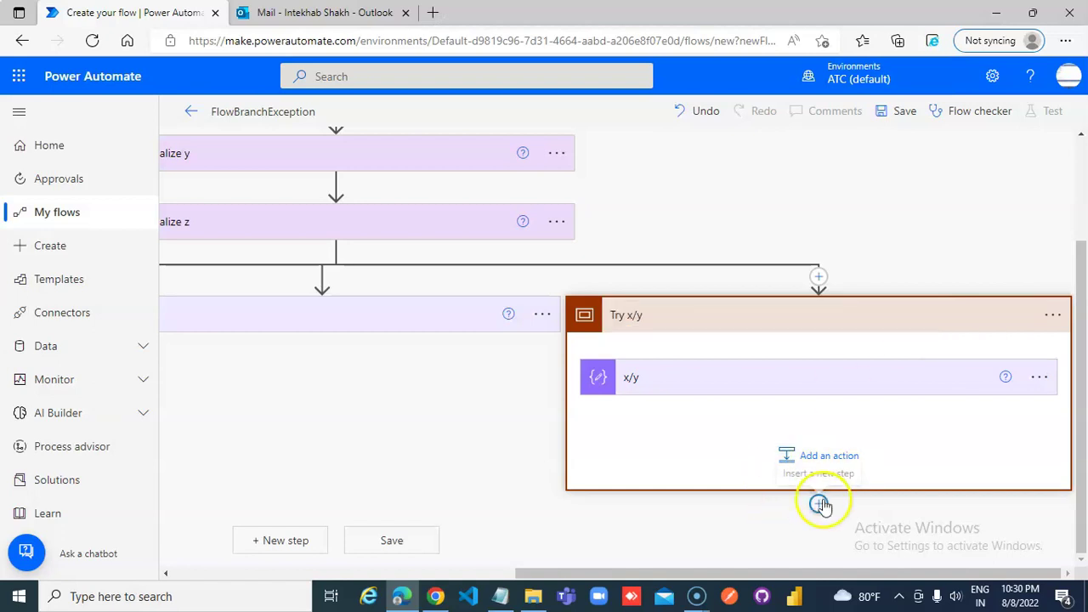
left_click(806, 539)
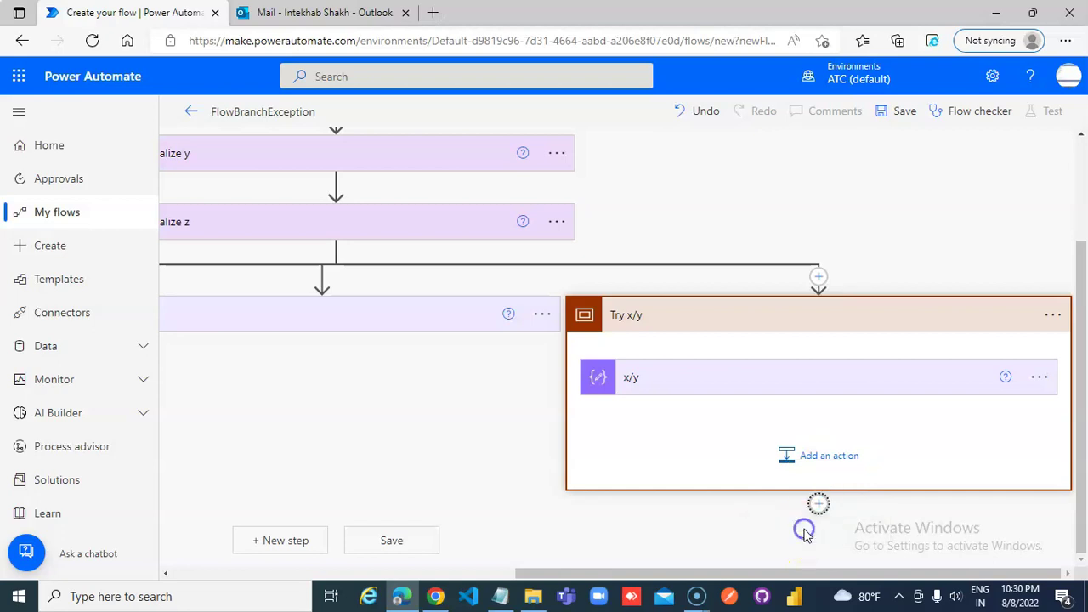
type("scope")
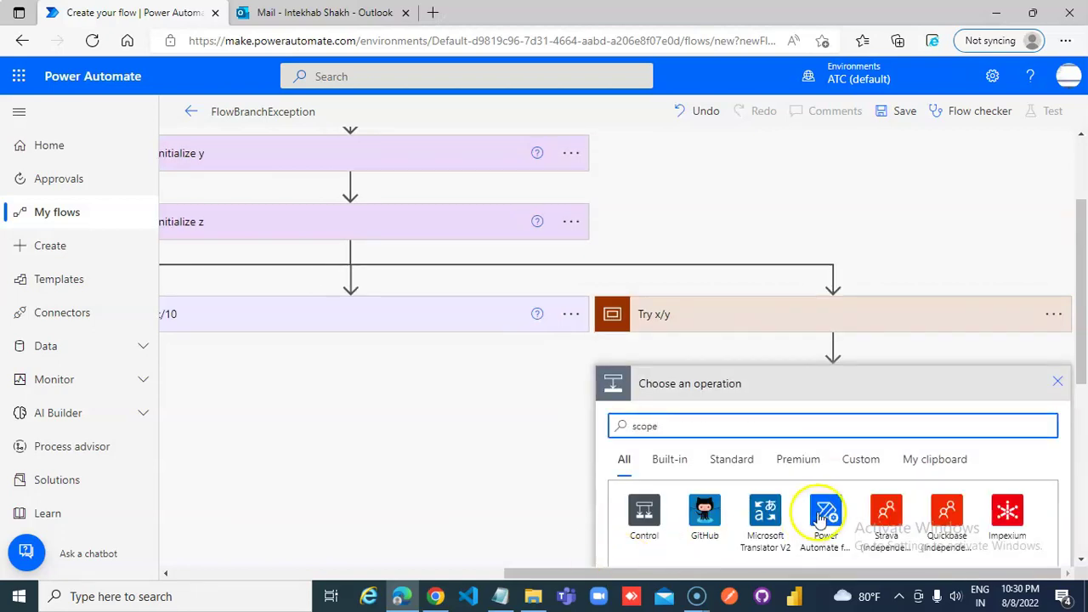
scroll(842, 502, "down", 2)
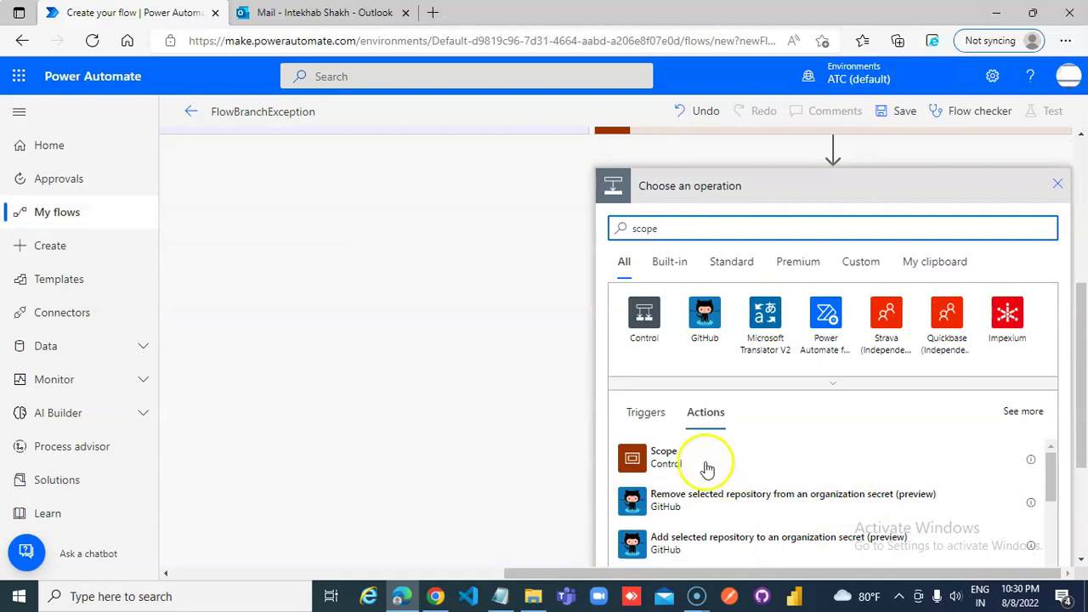
left_click(689, 456)
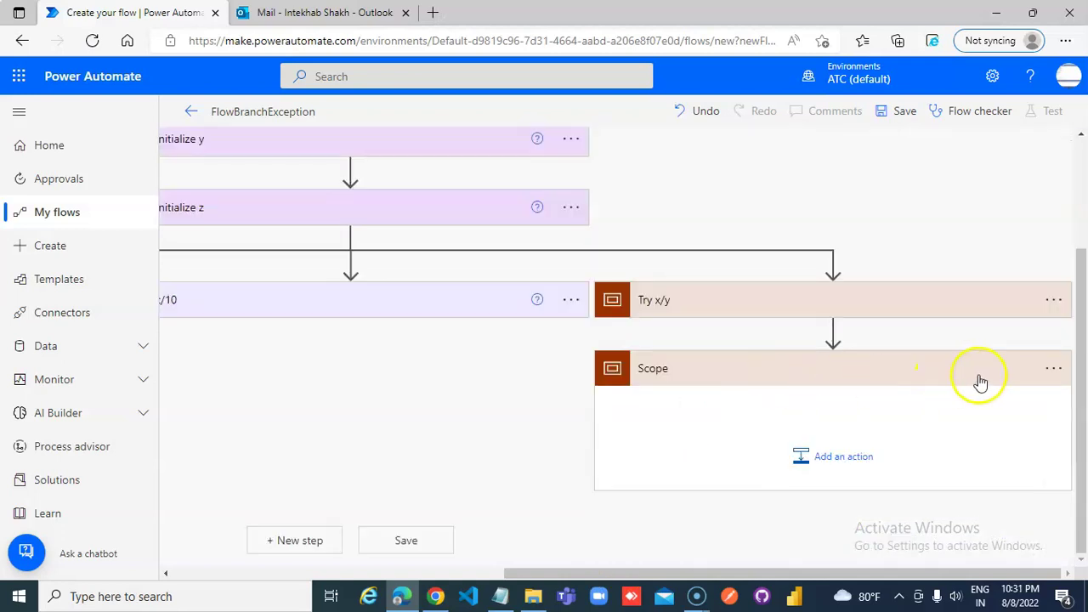
Rename the Scope below Try x/y as "Catch" and add the Office 365 Outlook Send an email (V2) action inside it
left_click(1053, 368)
left_click(936, 391)
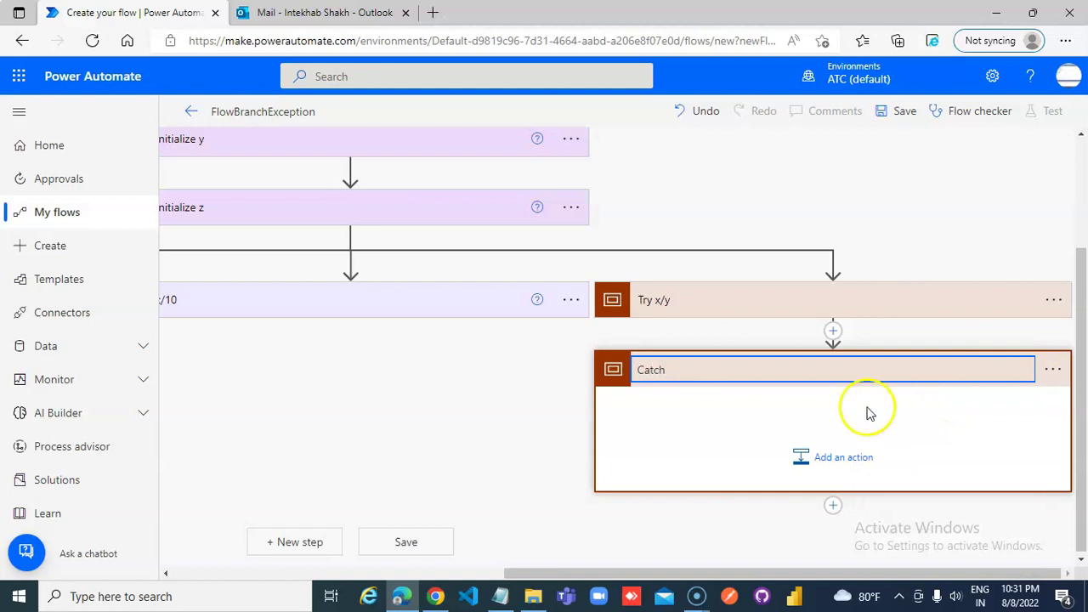
left_click(855, 456)
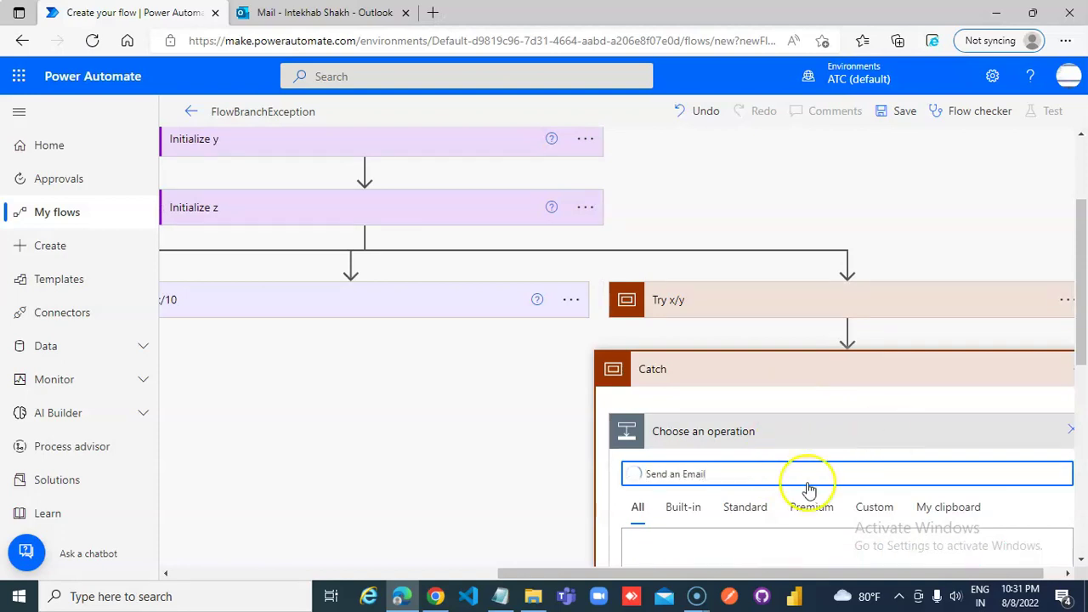
scroll(807, 486, "down", 3)
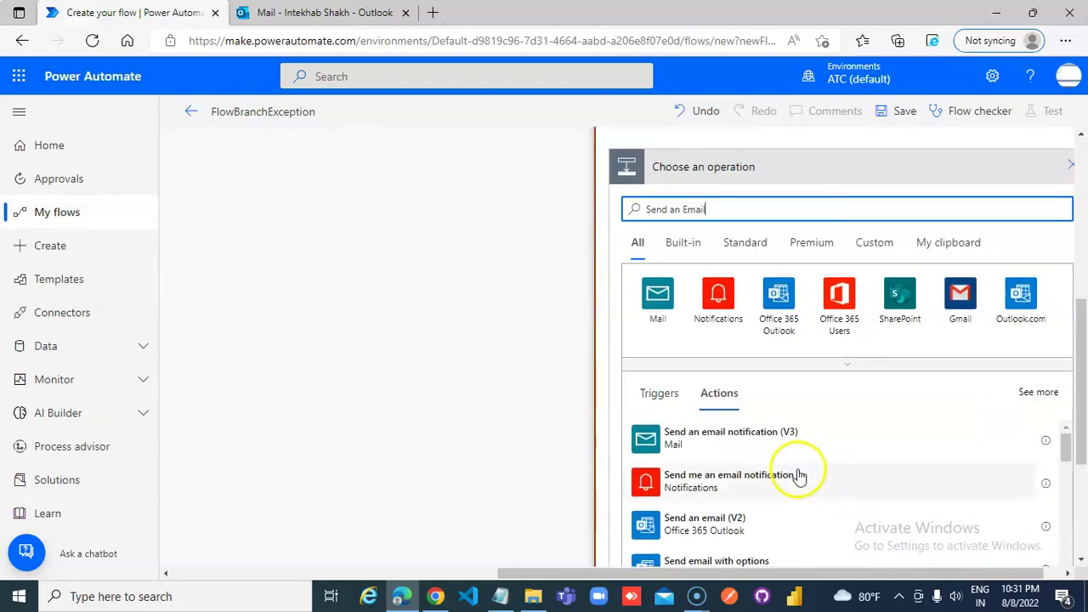
left_click(729, 528)
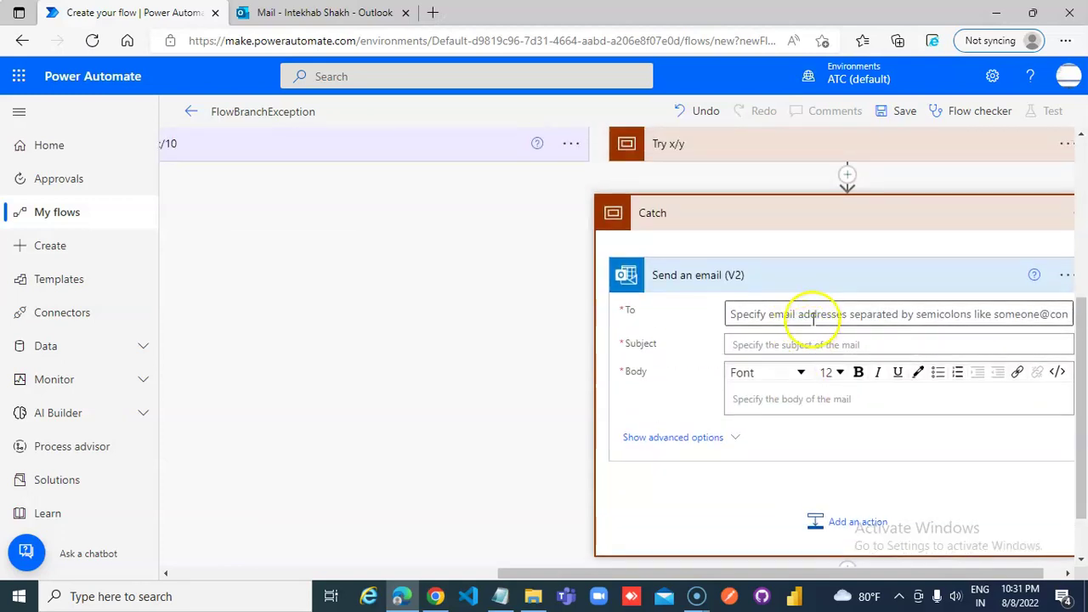
Fill in the suggested contact as the email's recipient and set both its subject and body to "x/y"
left_click(815, 313)
type("aa")
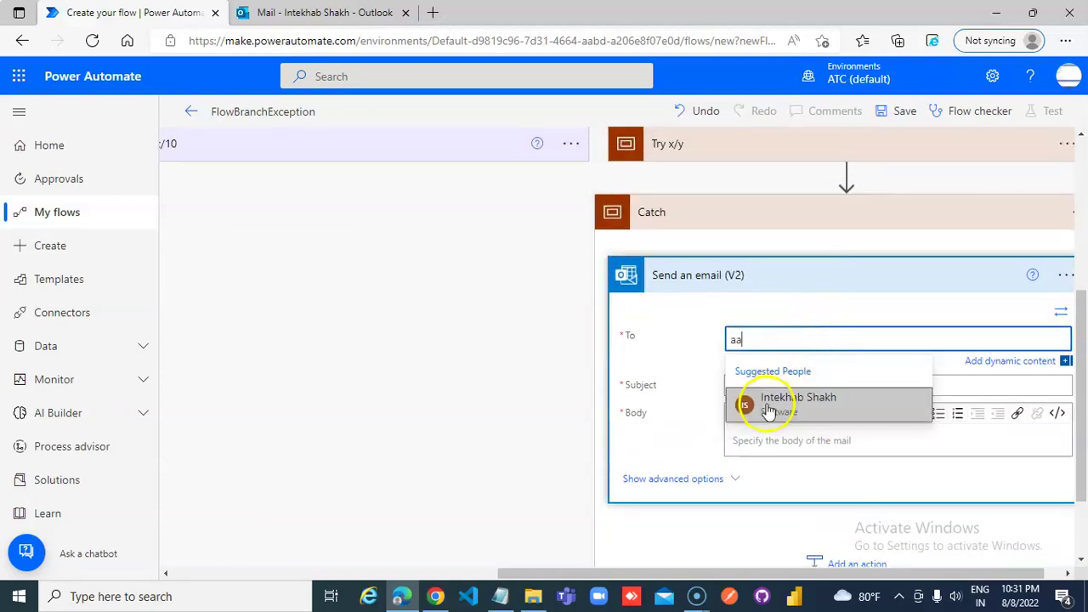
left_click(769, 409)
left_click(773, 387)
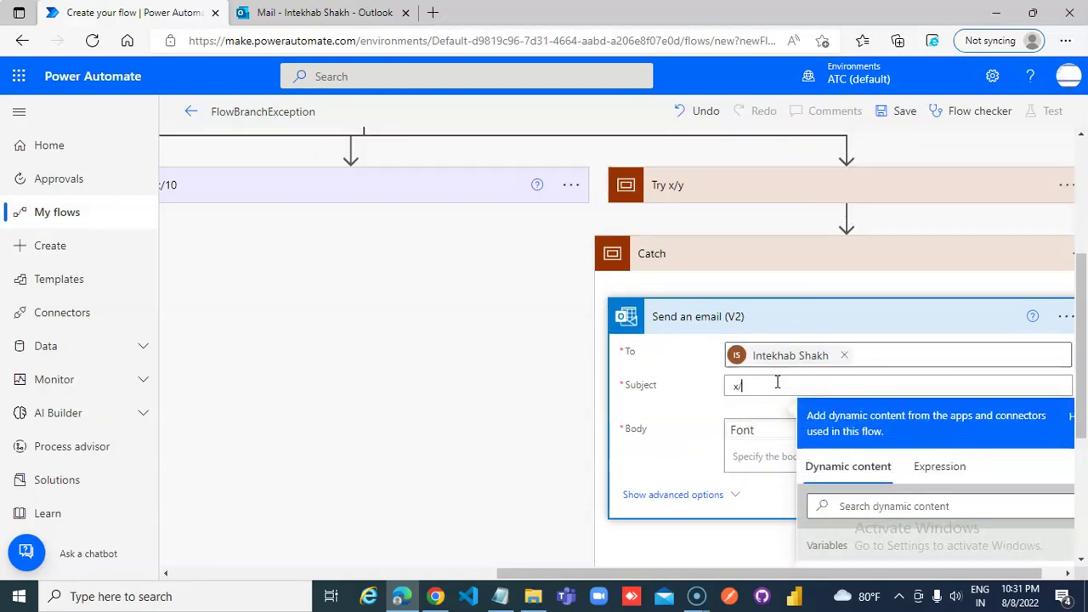
left_click(765, 452)
type("x/y")
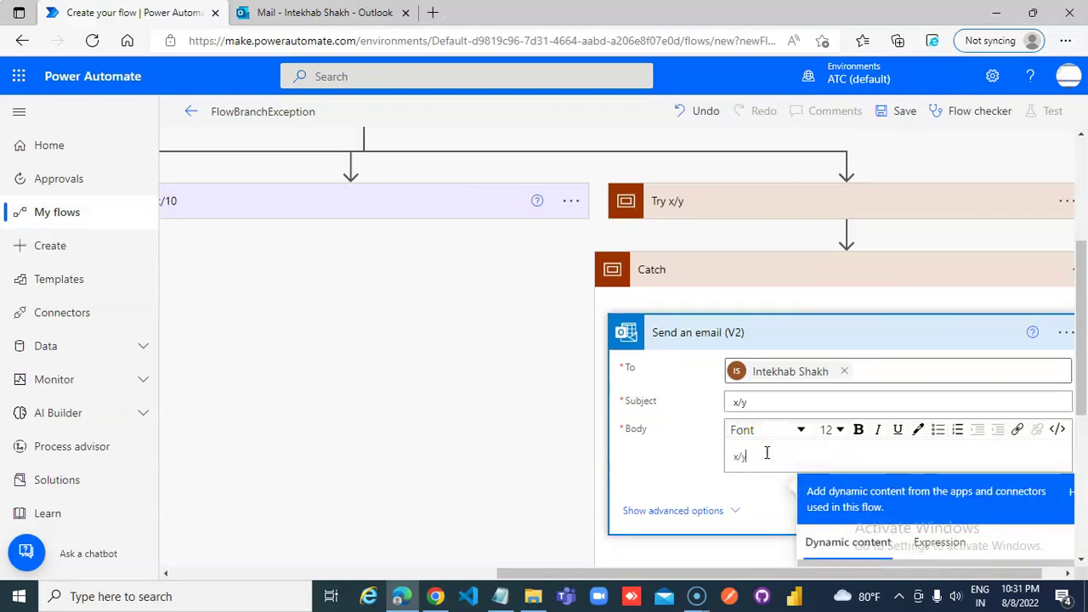
left_click(787, 405)
Collapse the Catch scope and configure it to run after Try x/y is successful, has failed, is skipped or has timed out
left_click_drag(668, 576, 996, 576)
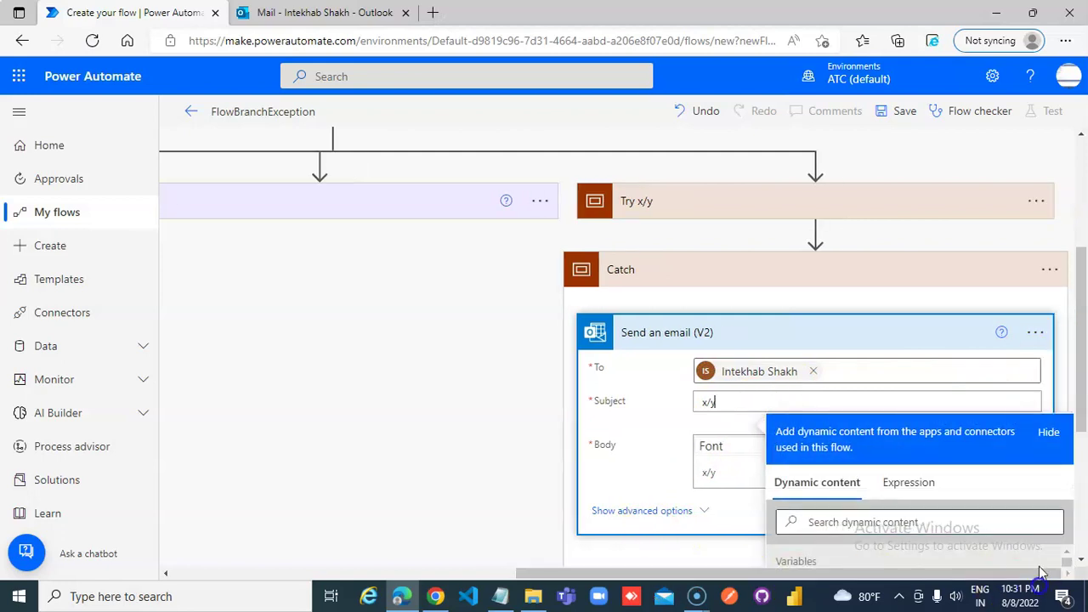
left_click(1050, 270)
left_click(1050, 272)
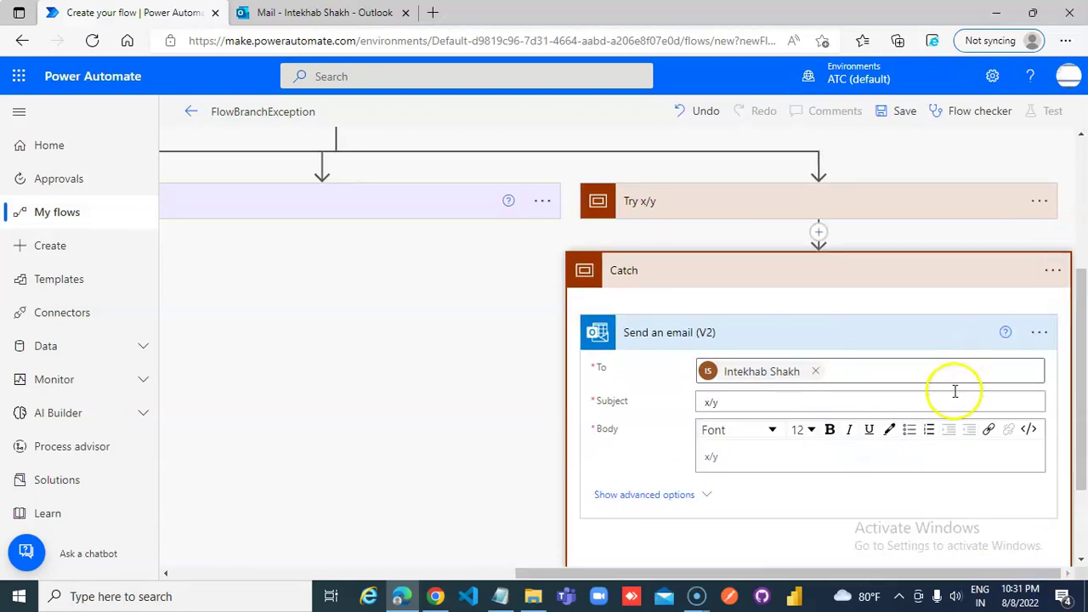
left_click(990, 277)
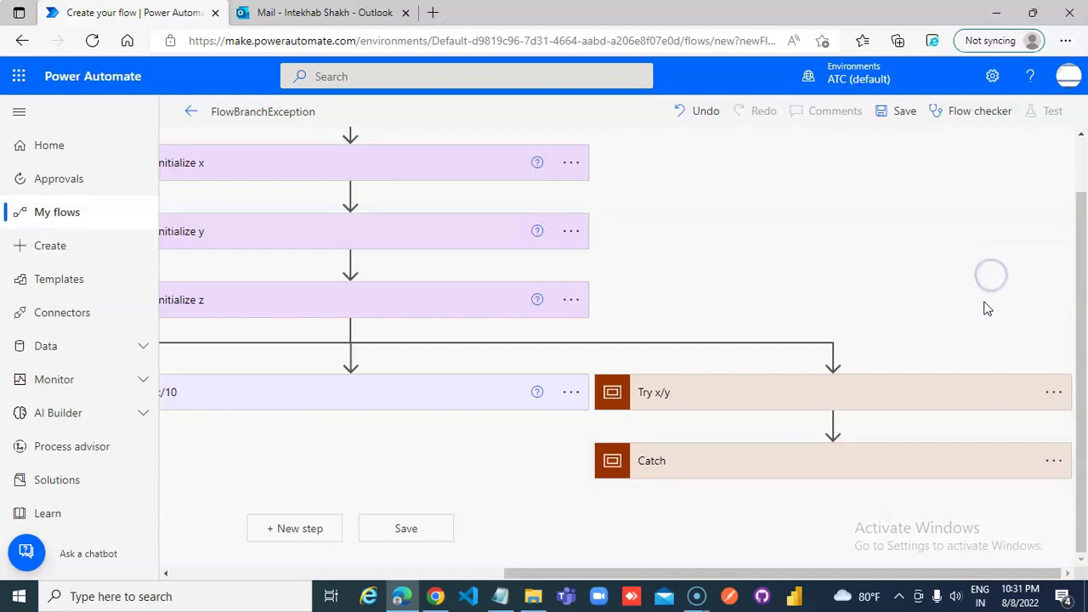
left_click(1054, 461)
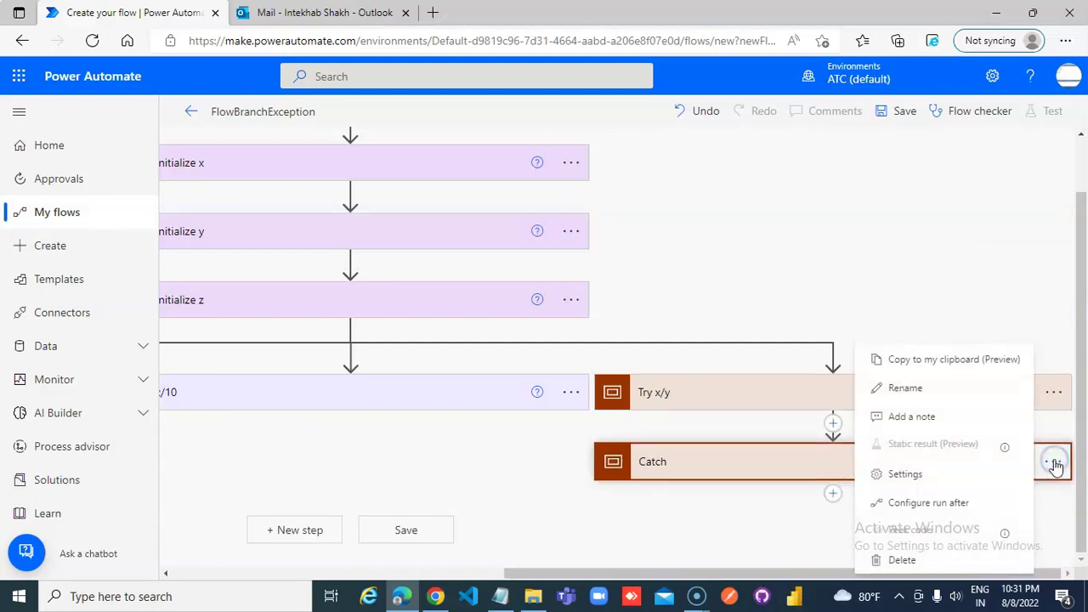
left_click(928, 504)
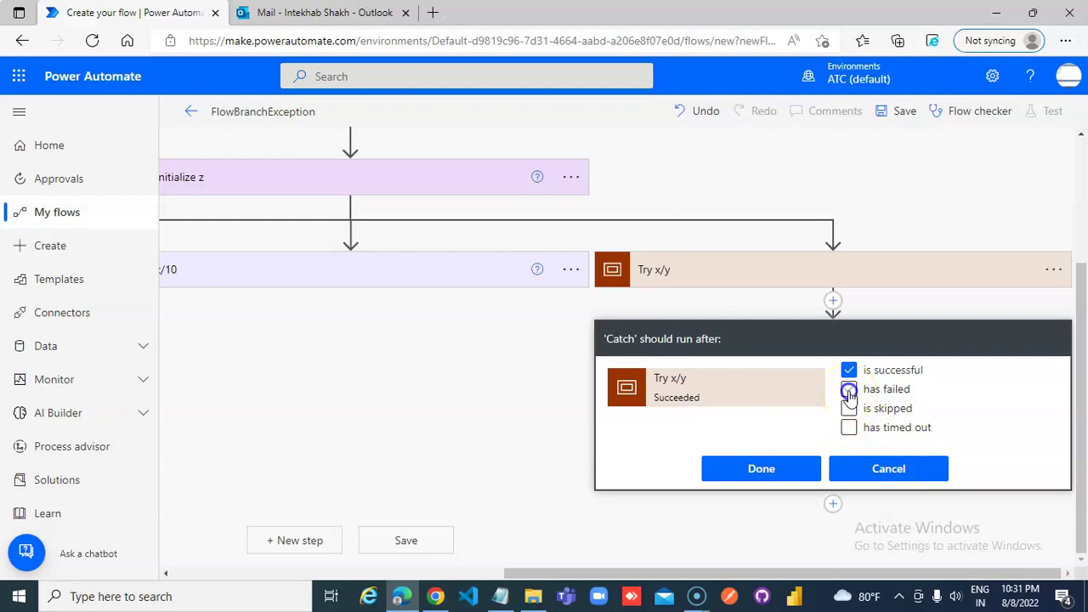
left_click(847, 435)
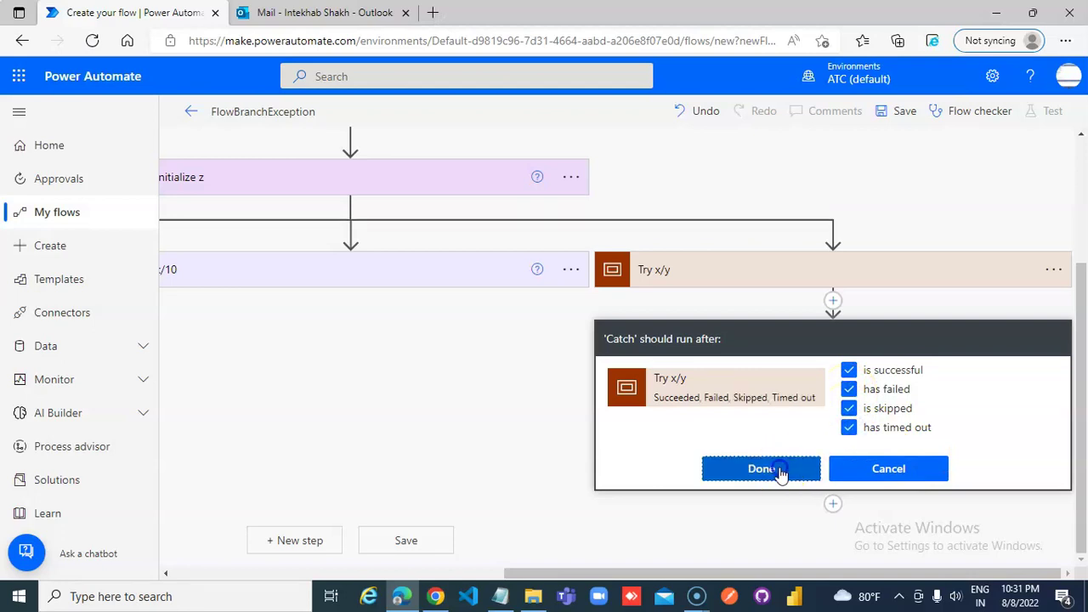
left_click(781, 473)
left_click(804, 340)
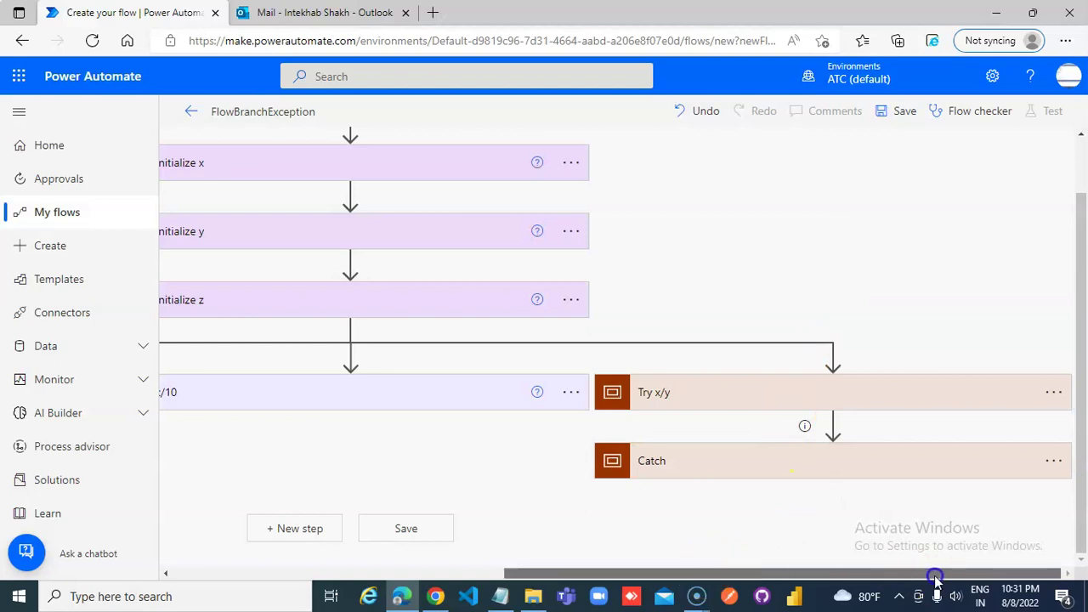
Add a Scope control action directly below the x/z Compose action, searching for "scope"
left_click_drag(704, 573, 349, 578)
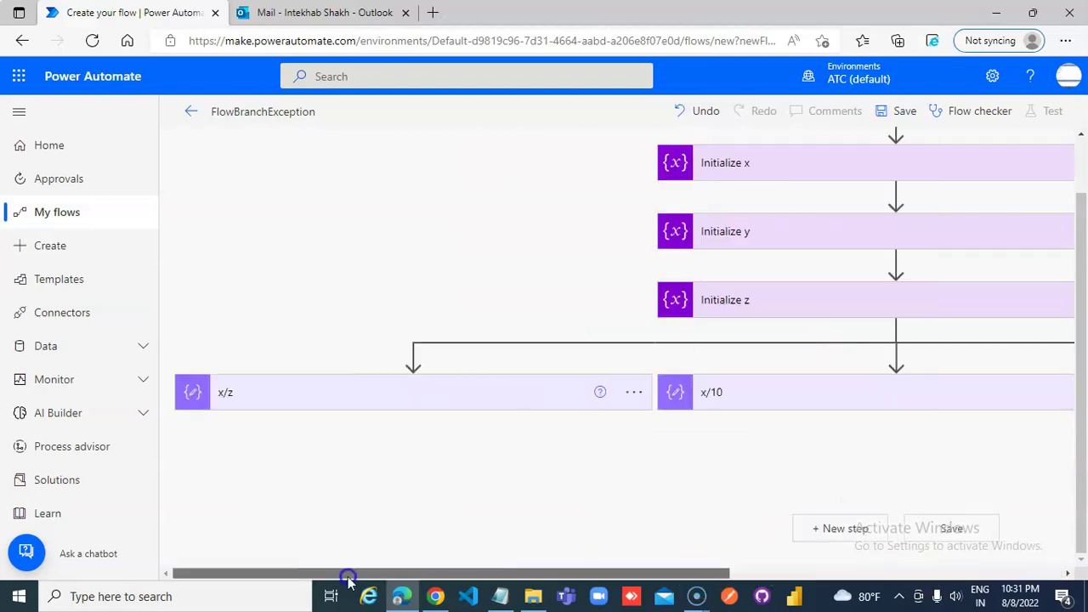
left_click(413, 355)
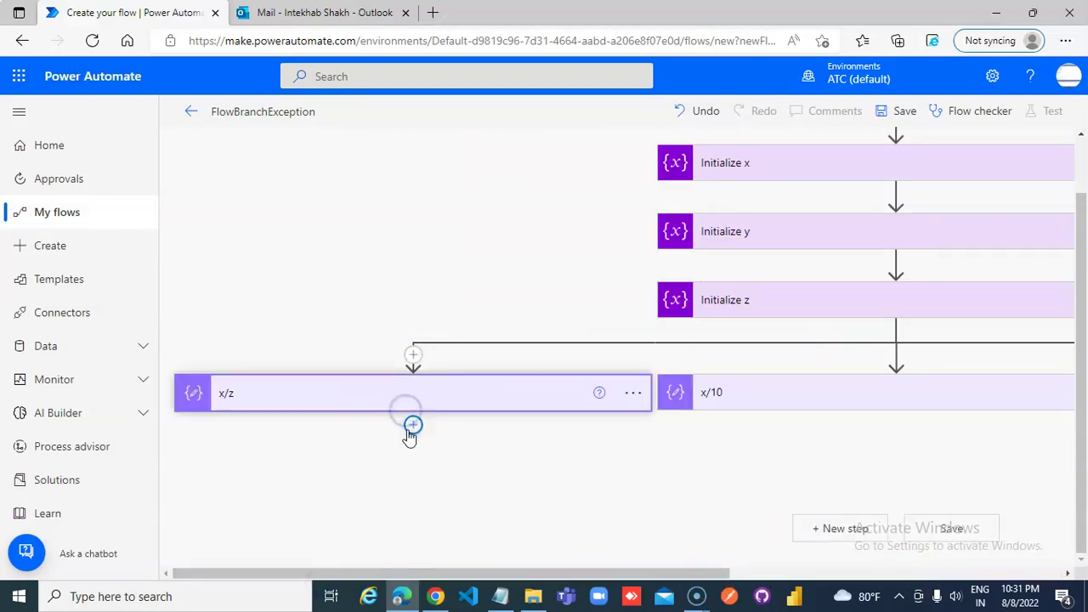
left_click(414, 423)
left_click(430, 456)
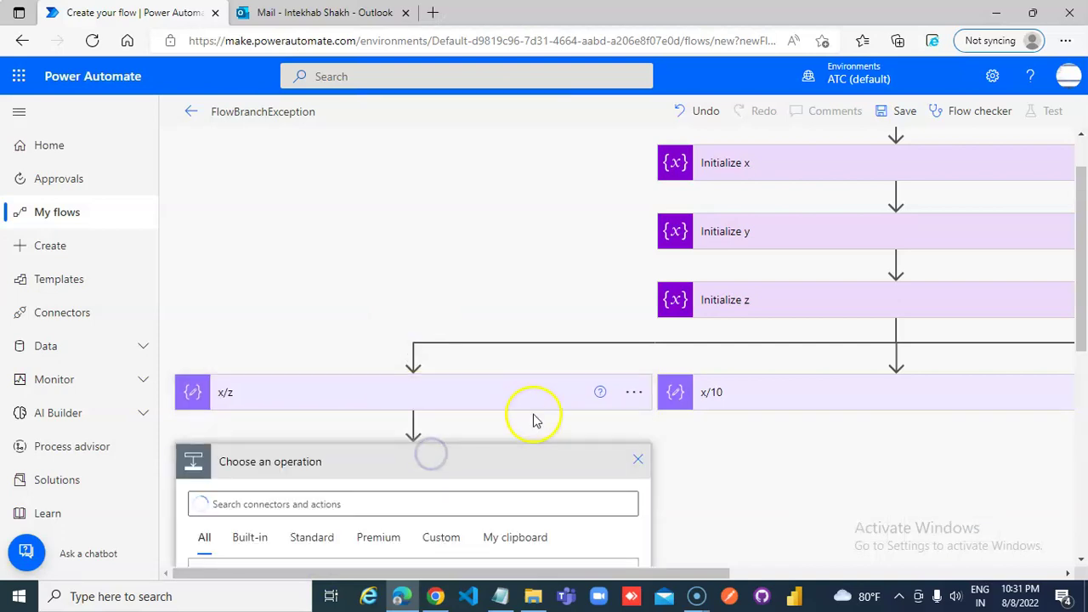
left_click(404, 502)
type("scop")
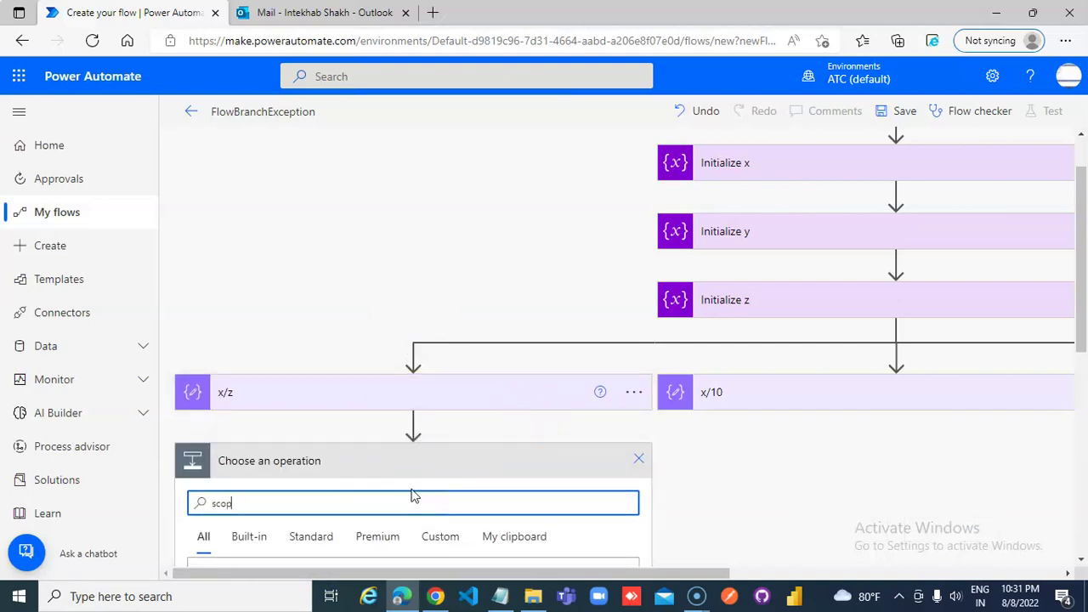
type("e")
left_click(246, 535)
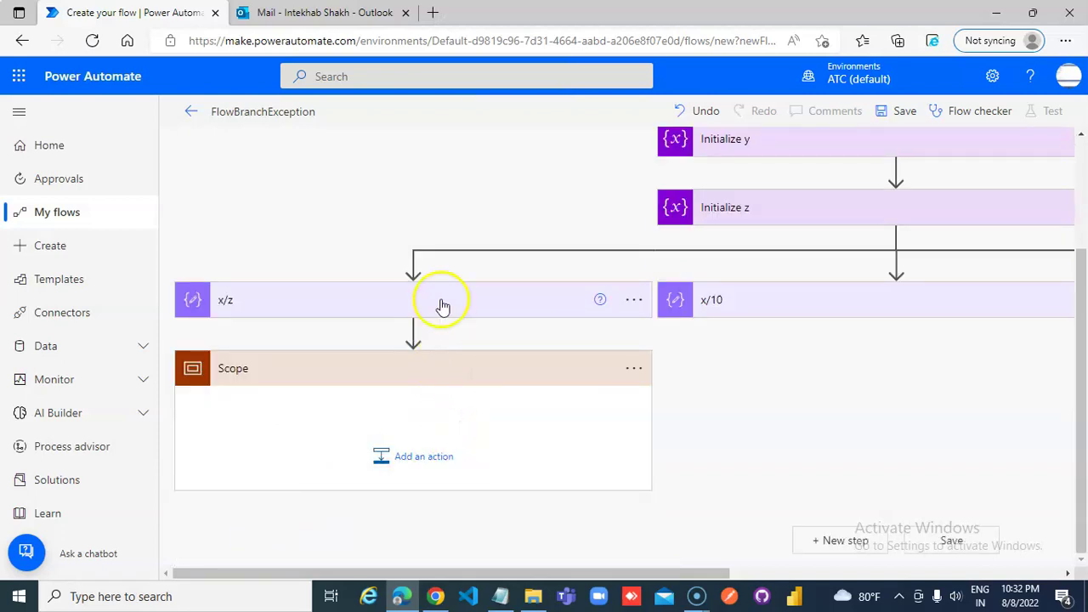
Move the x/z Compose action into the new Scope and rename that Scope as "Try x/z"
left_click_drag(442, 306, 424, 444)
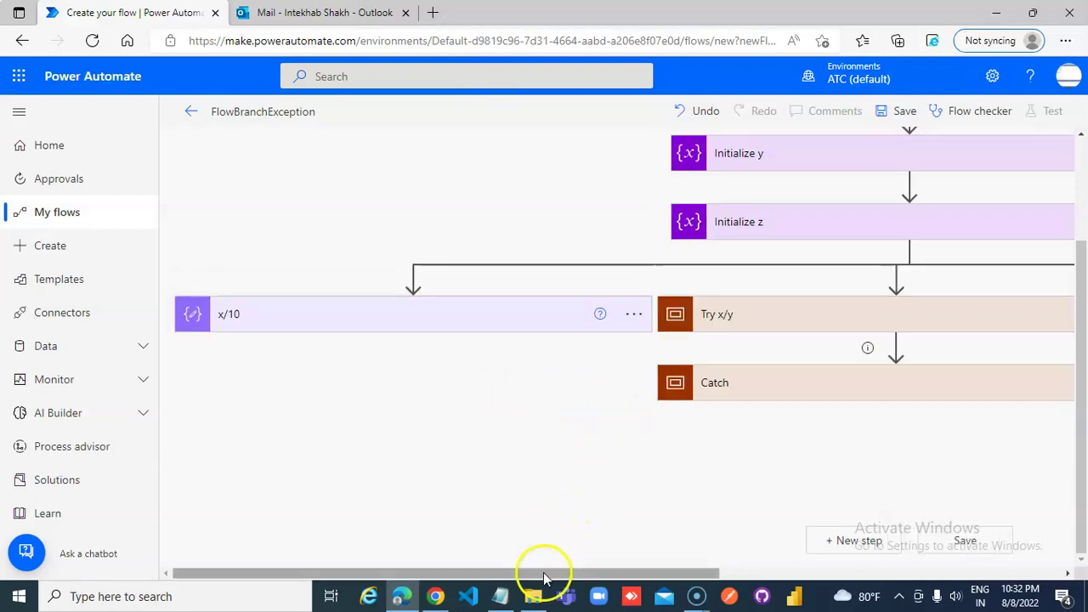
left_click_drag(544, 574, 1080, 571)
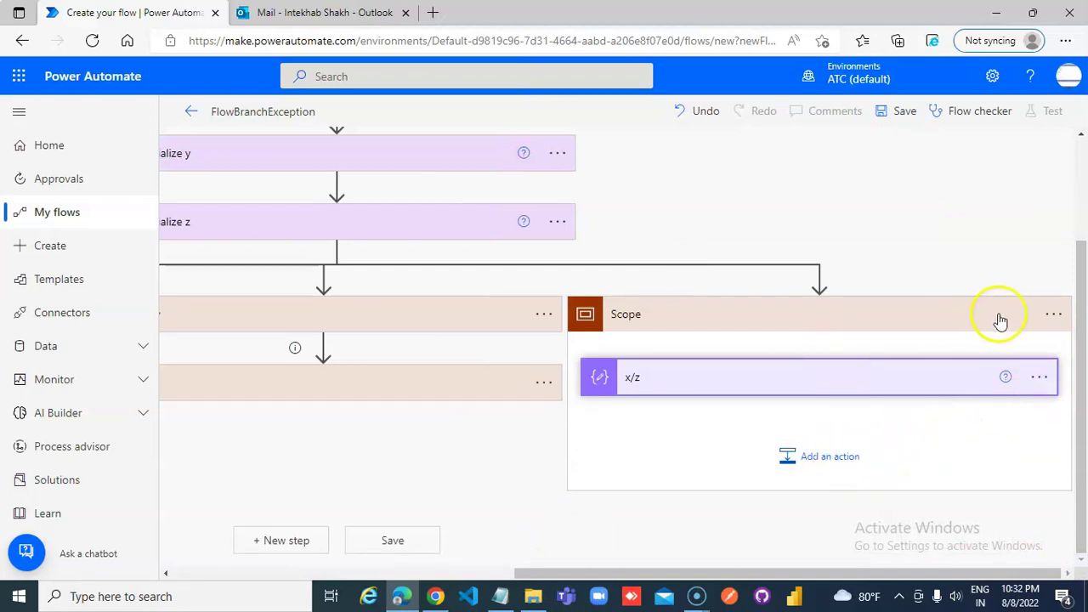
left_click(1054, 315)
left_click(934, 341)
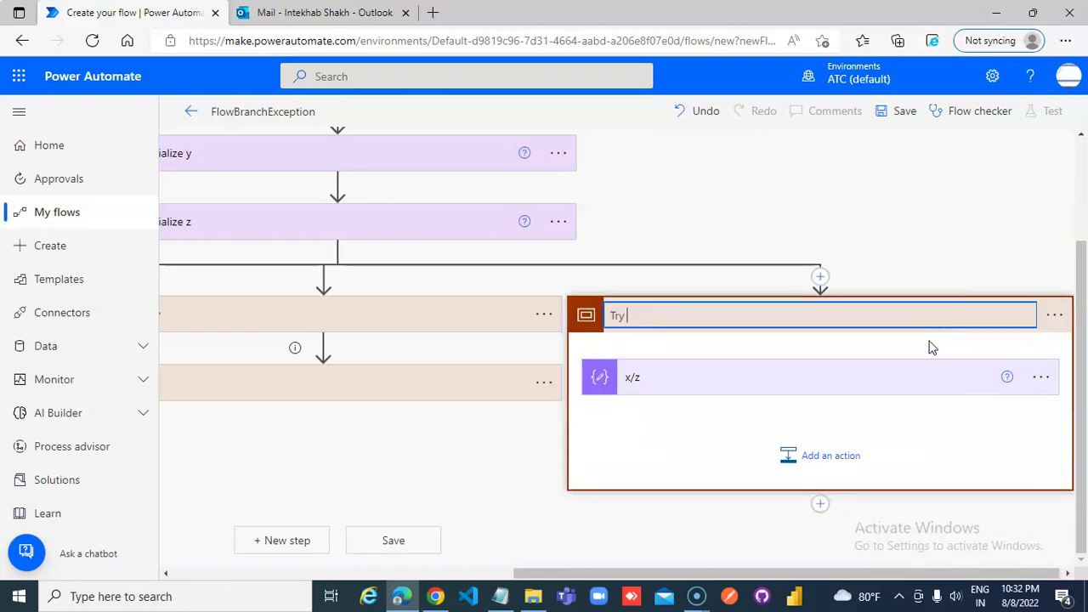
key("Return")
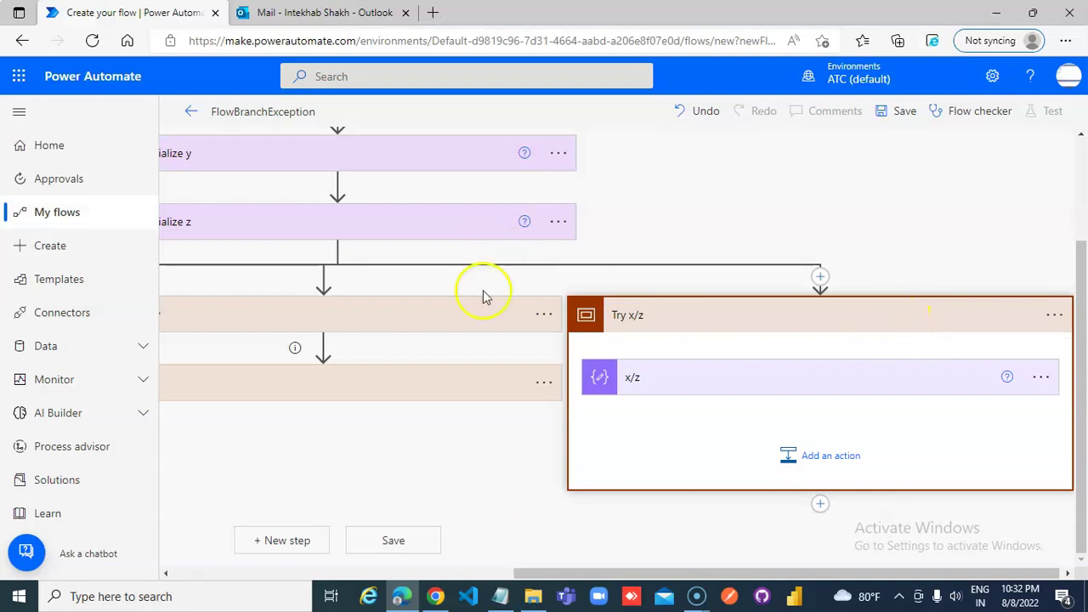
Expand the Initialize z action to check its variable settings and return to the Try x/z branch
left_click_drag(554, 574, 421, 574)
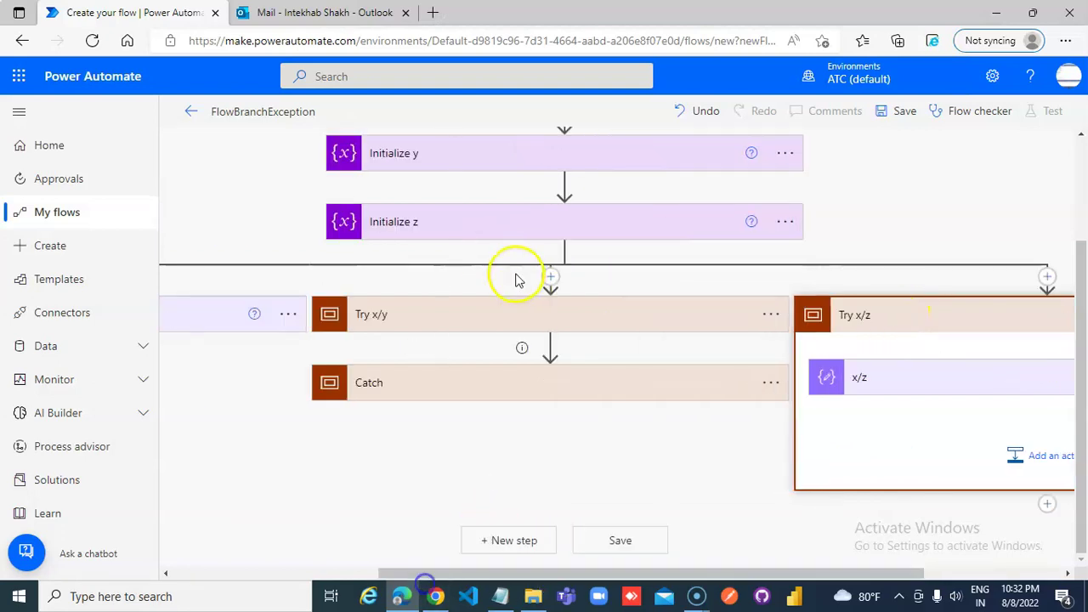
left_click(512, 225)
left_click_drag(539, 574, 1082, 576)
scroll(1068, 474, "down", 2)
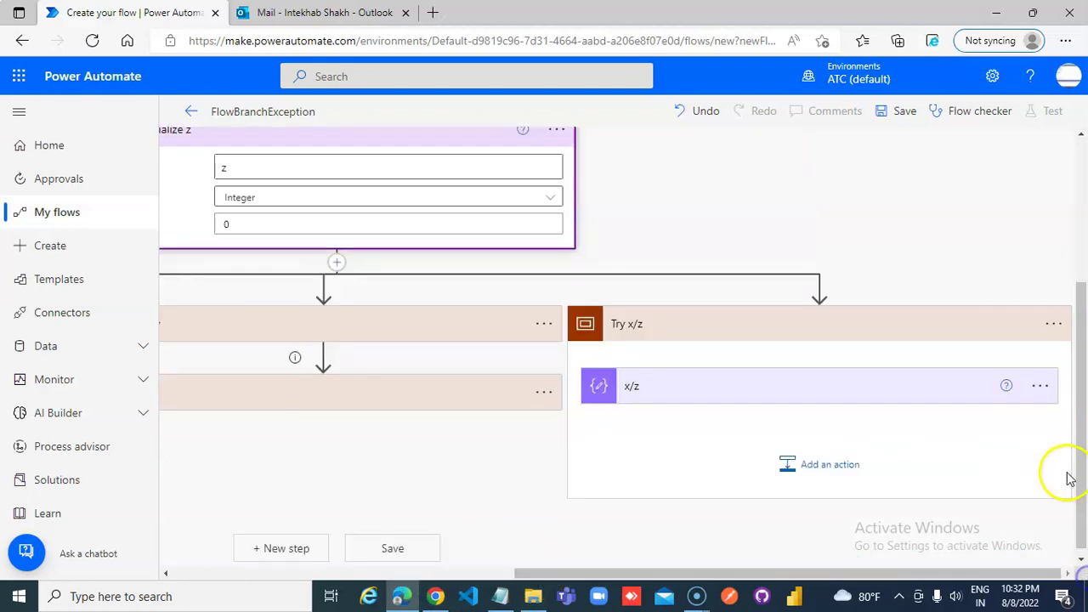
Collapse the Try x/z scope and insert a Scope control action directly below it, searching for "scope"
left_click(818, 323)
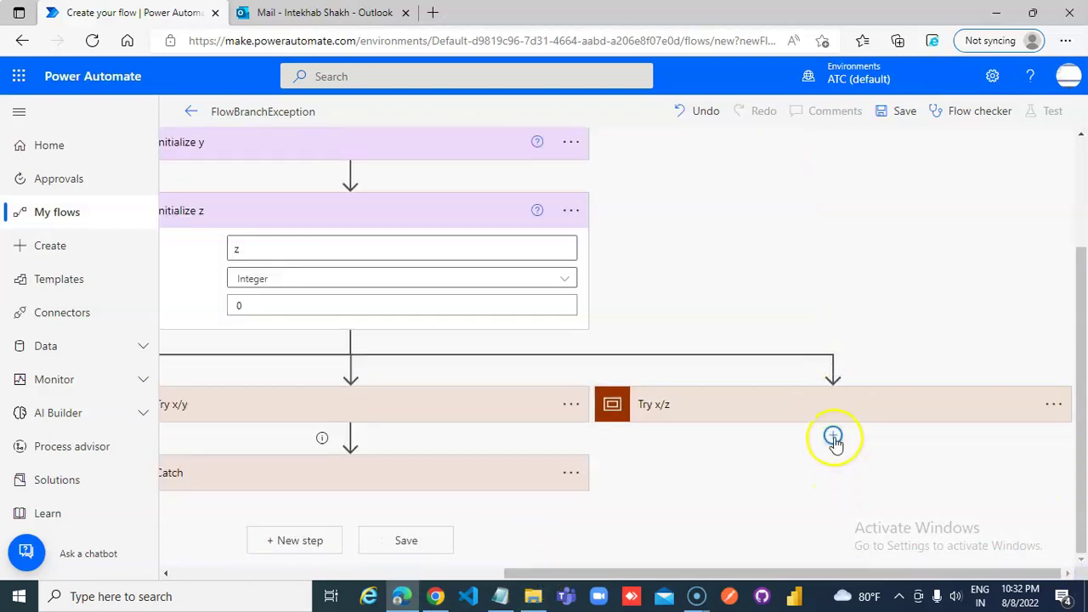
left_click(776, 461)
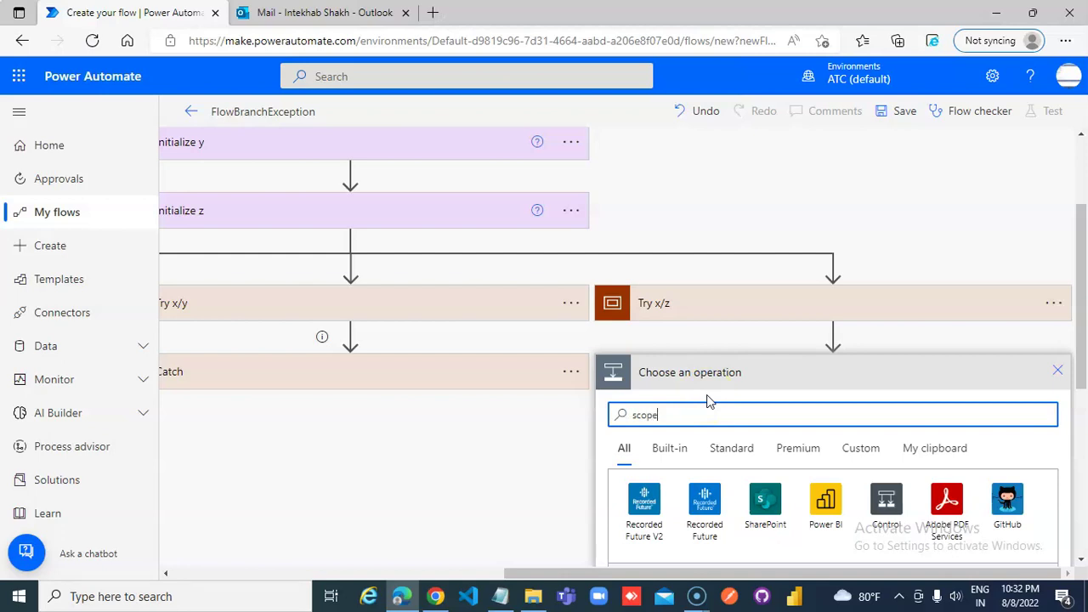
left_click(664, 455)
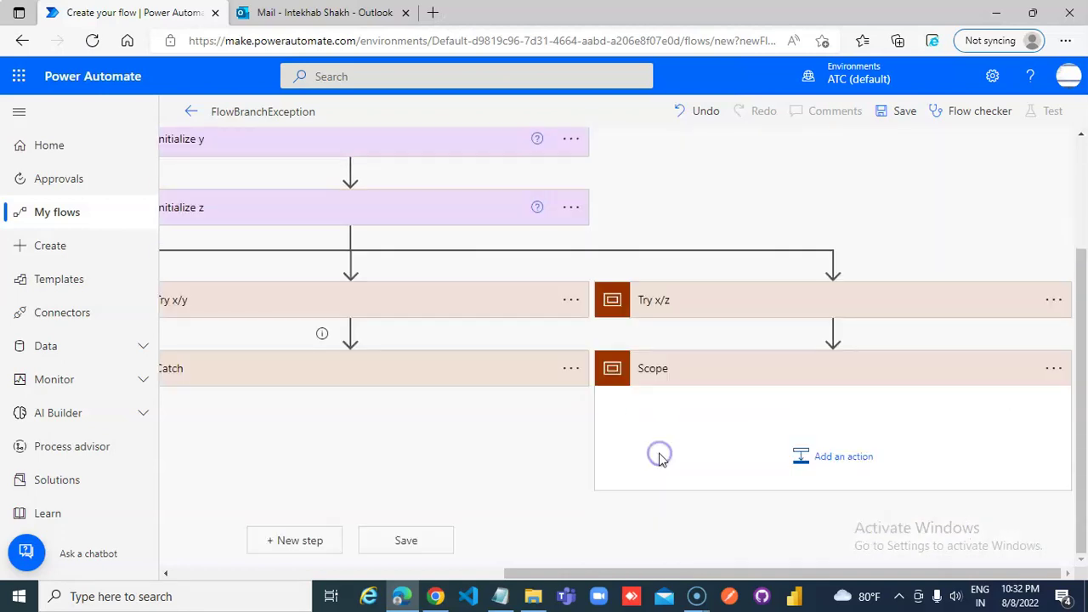
Try to rename the new Scope in the x/z branch as "Catch"
left_click(1051, 370)
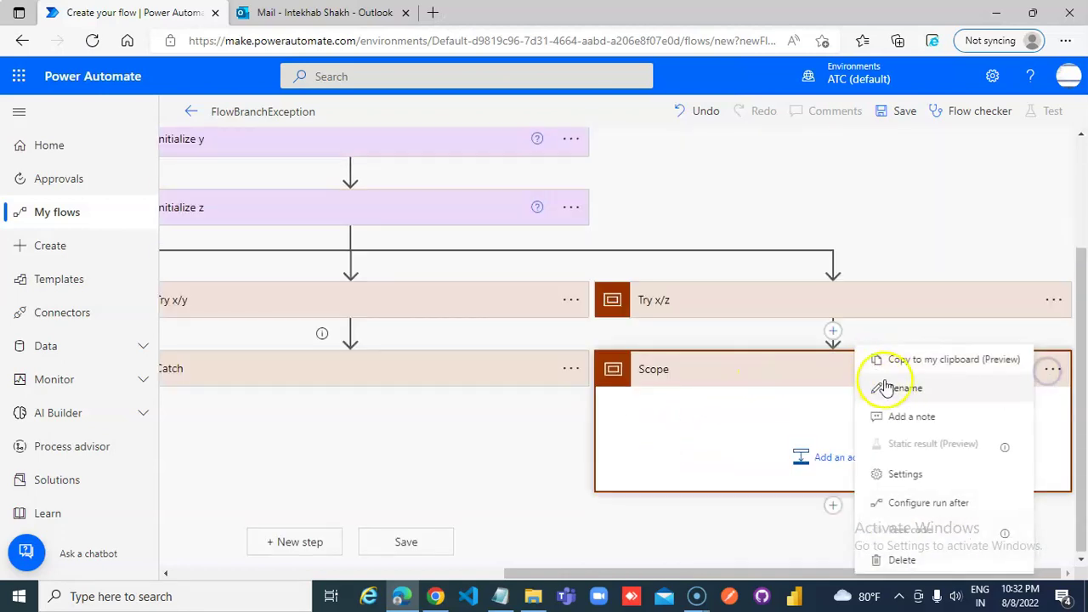
left_click(887, 388)
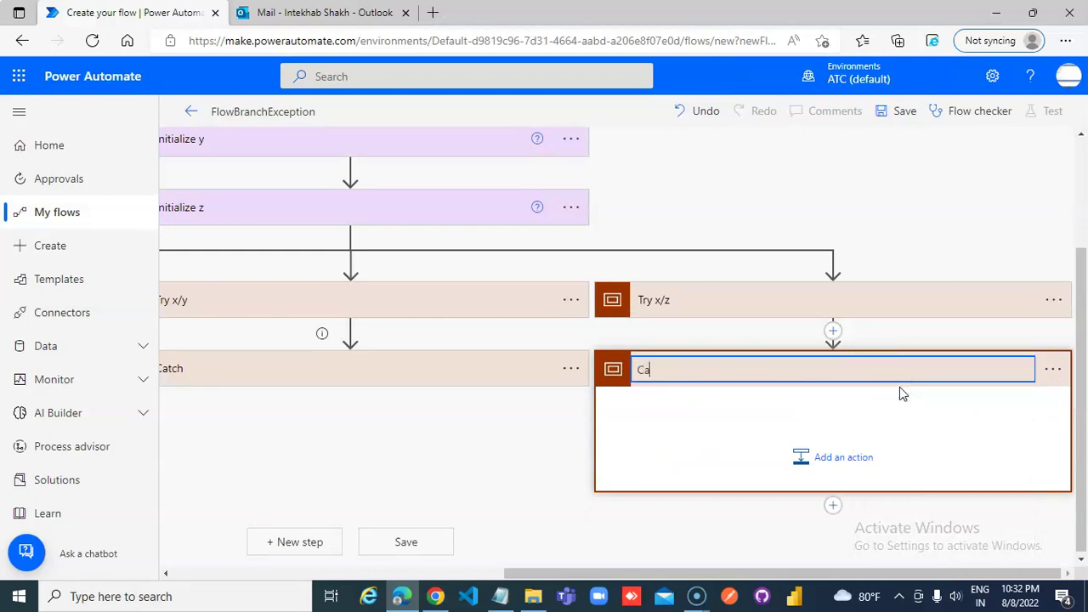
left_click(946, 436)
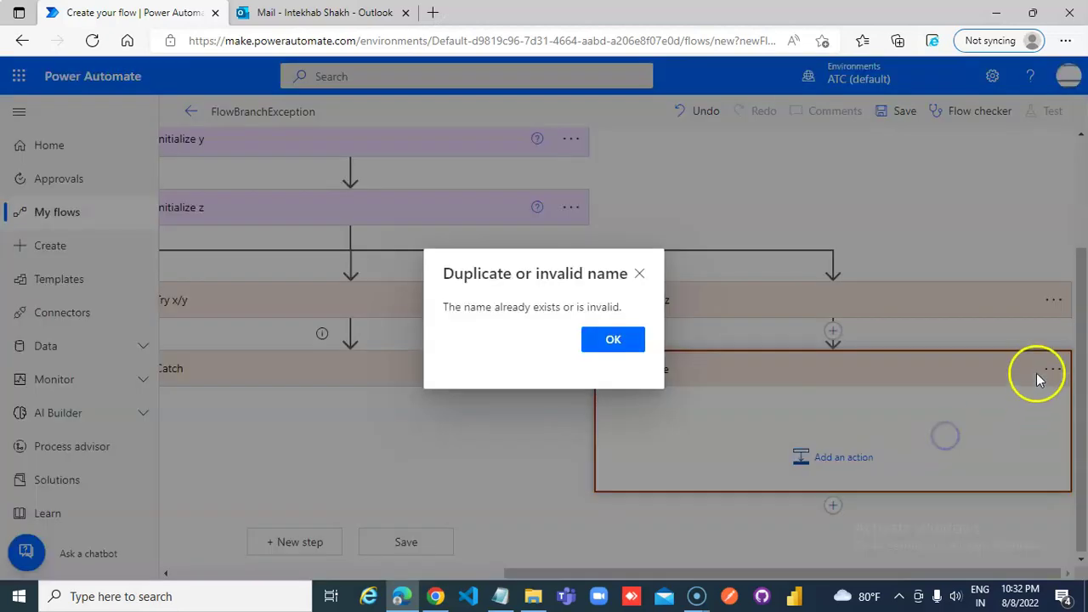
left_click(612, 339)
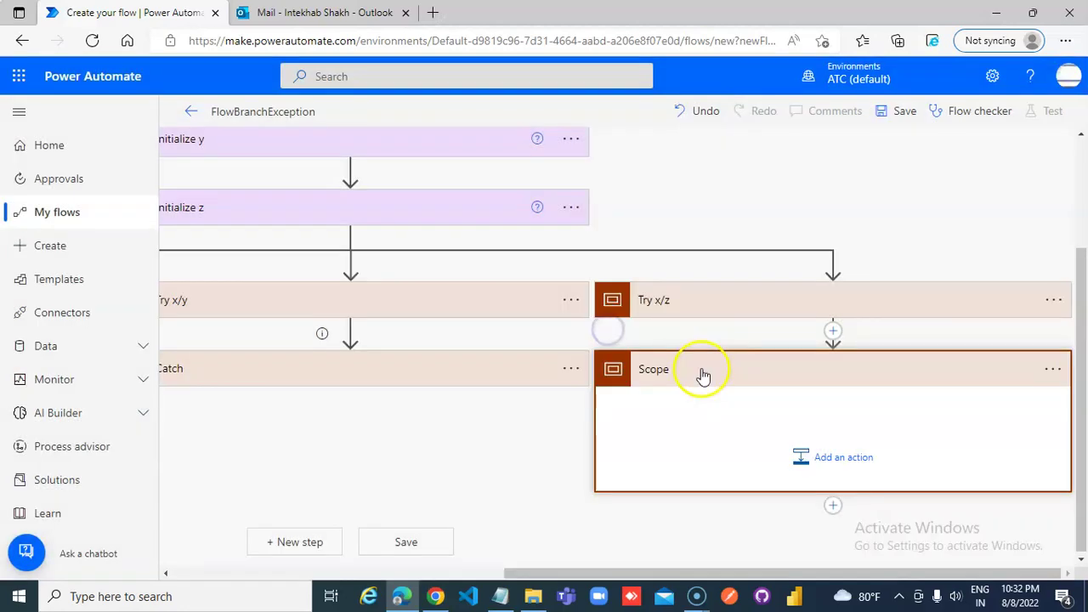
Rename the Scope below Try x/z as "Catch x/z"
left_click(1054, 369)
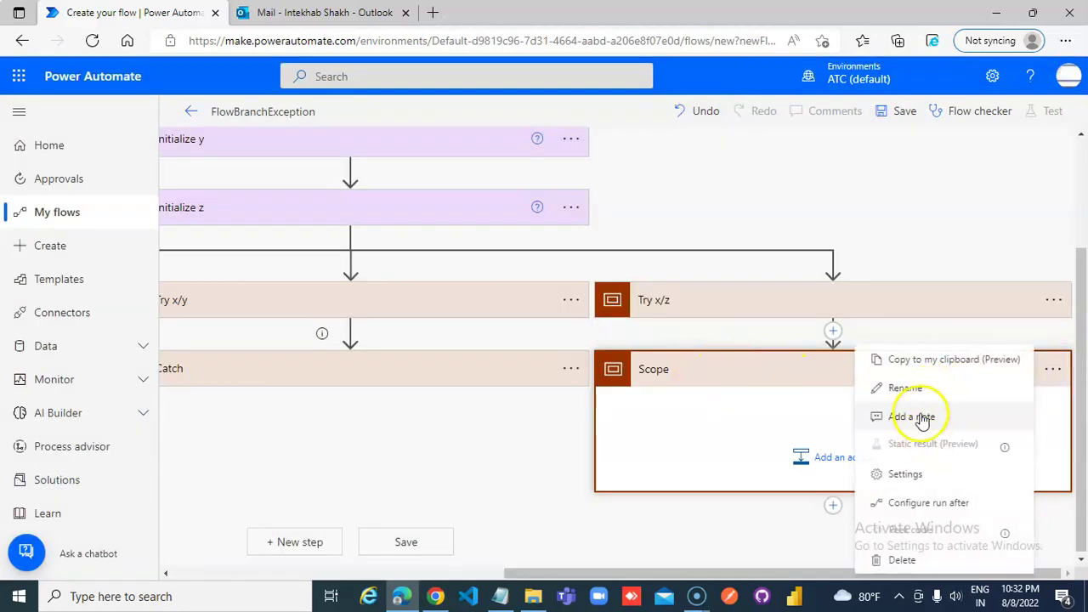
left_click(908, 388)
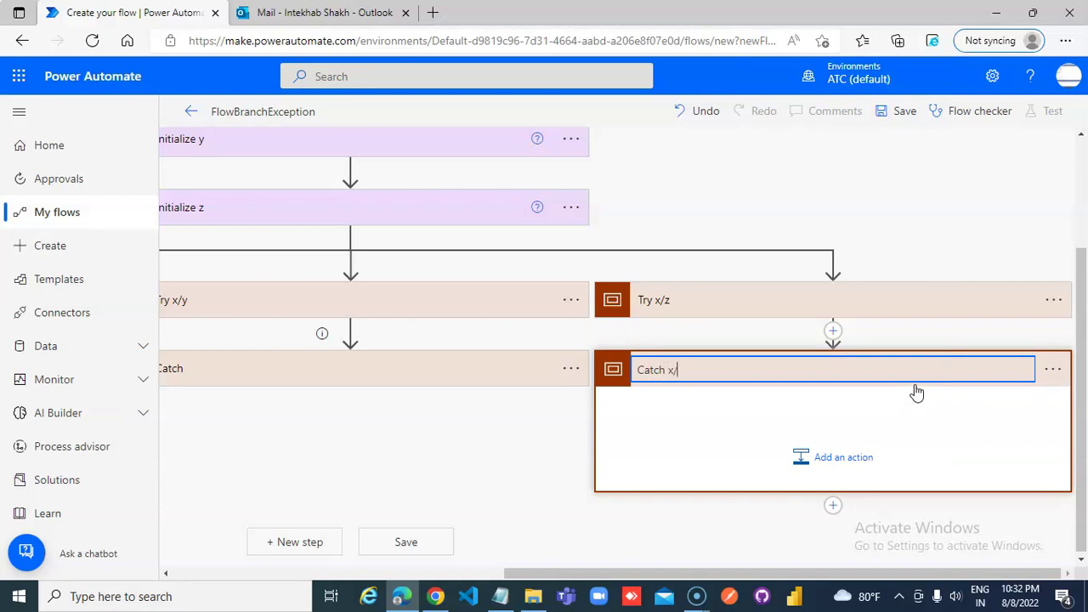
key("Return")
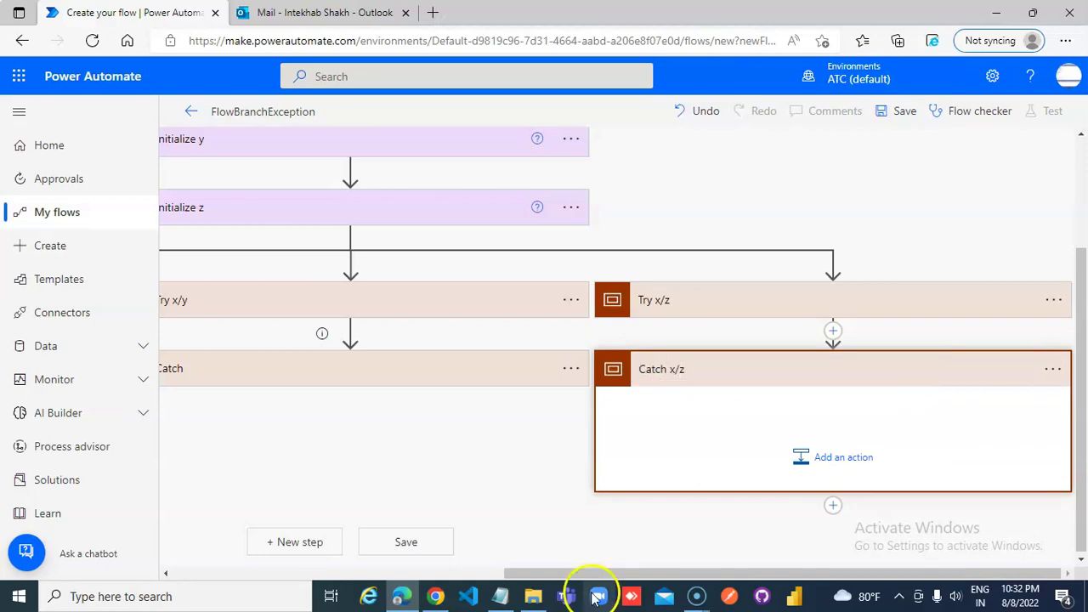
Copy the Send an email (V2) action from the Catch scope to the clipboard and insert it into Catch x/z
left_click_drag(595, 575, 376, 575)
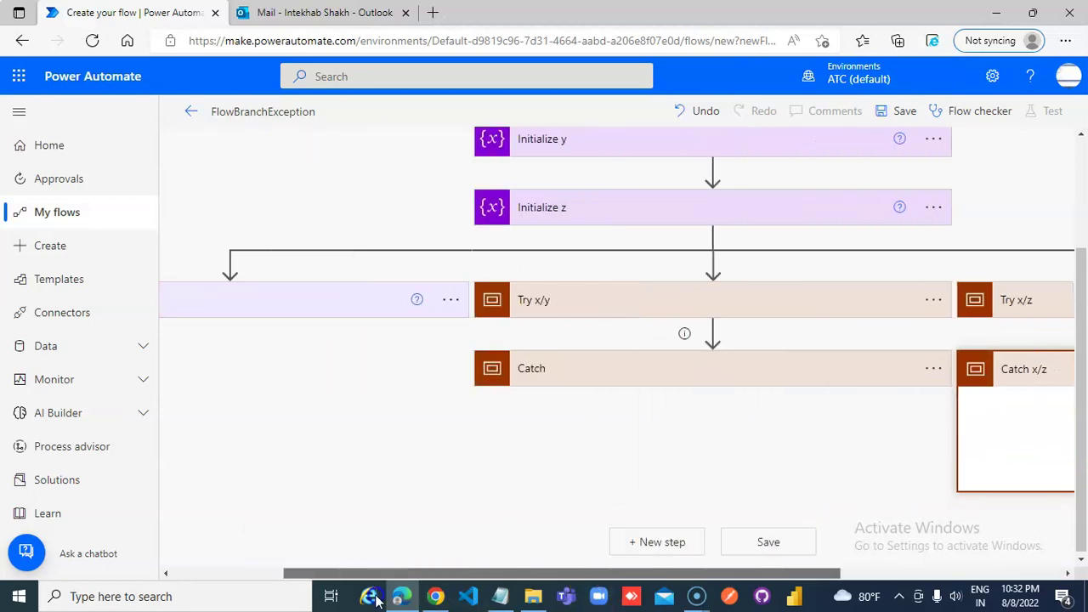
left_click(582, 370)
left_click(948, 435)
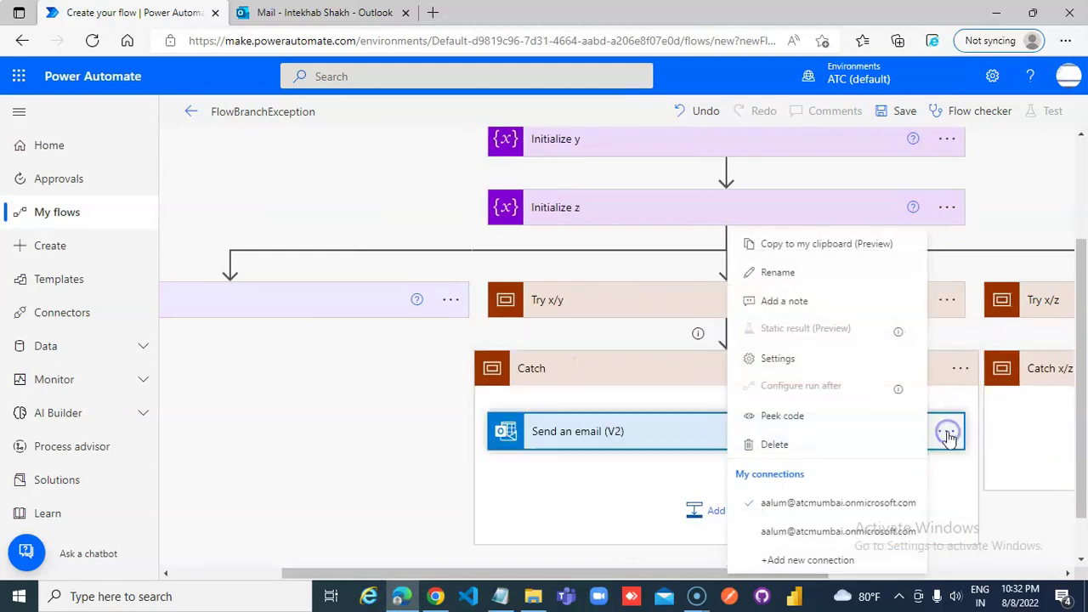
left_click(795, 248)
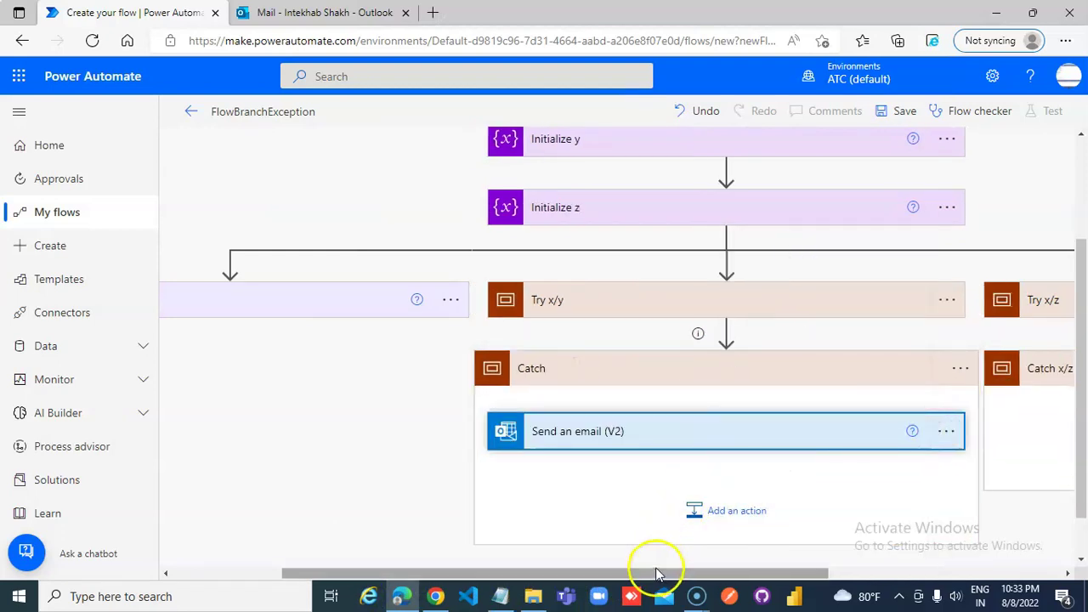
left_click_drag(656, 573, 887, 573)
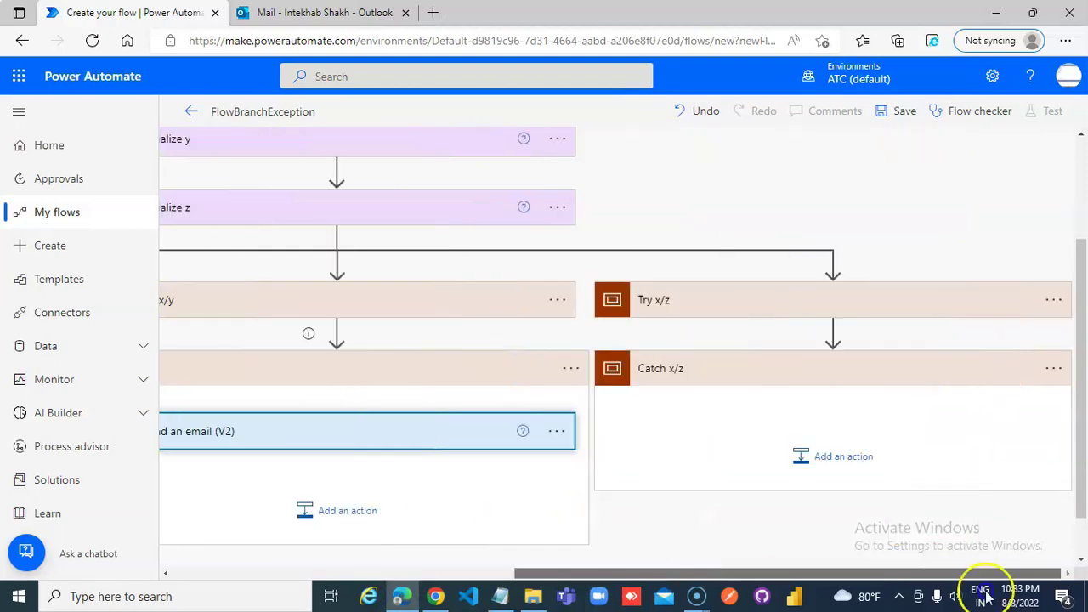
left_click(862, 457)
left_click(917, 481)
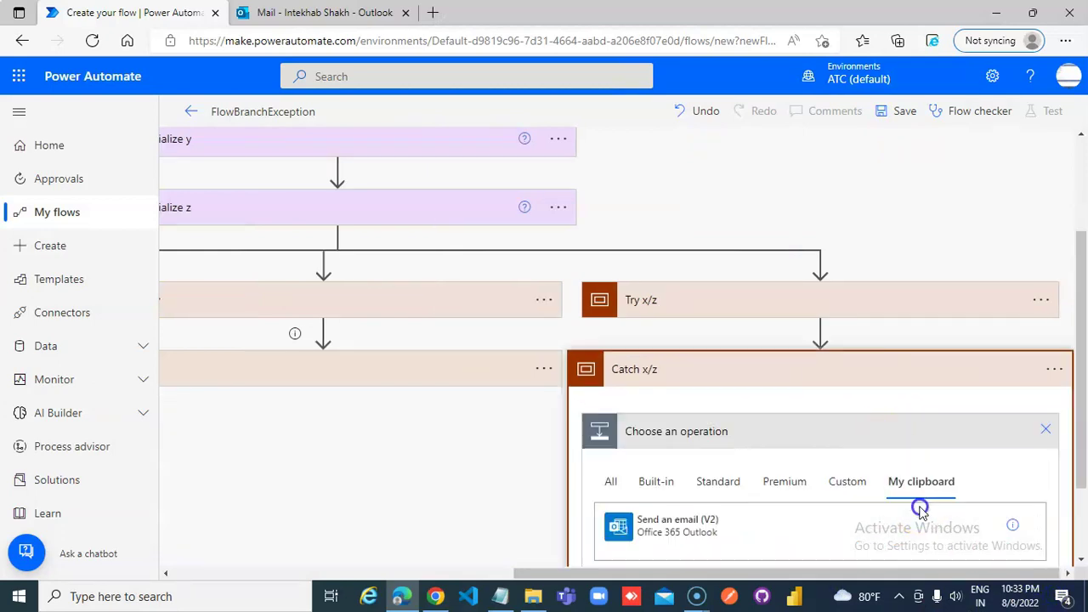
left_click(671, 524)
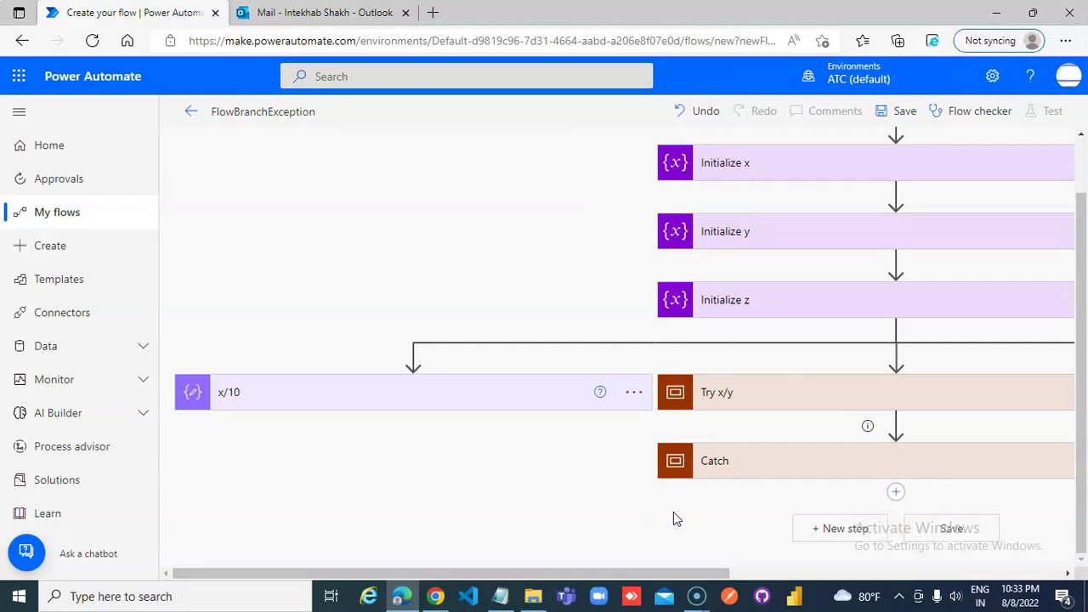
Change the subject and body of the copied email action in Catch x/z to "x/z"
left_click_drag(680, 572, 1010, 573)
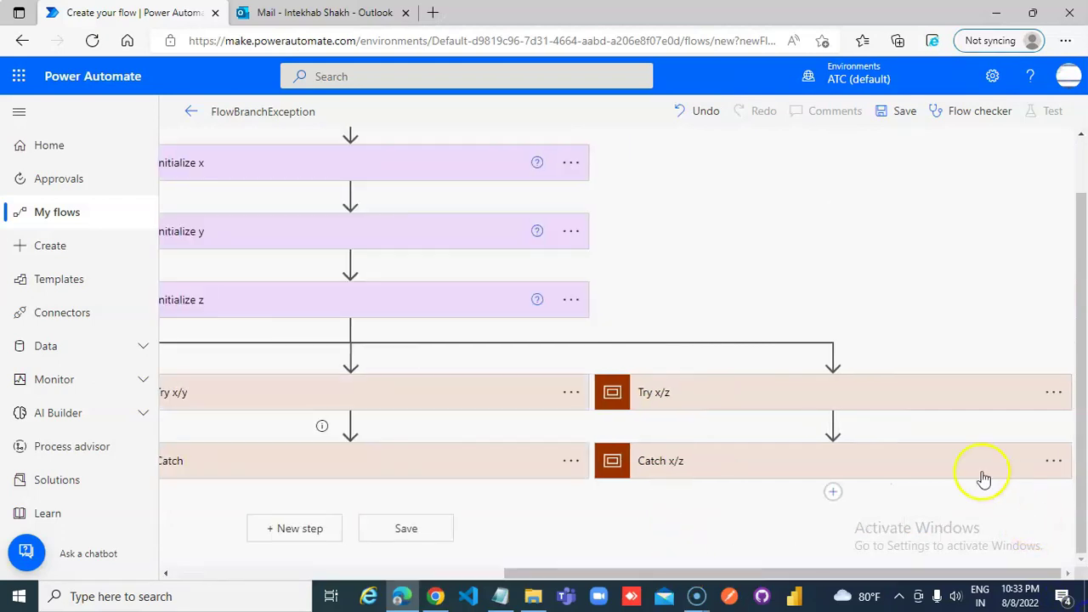
left_click(938, 471)
scroll(935, 468, "down", 2)
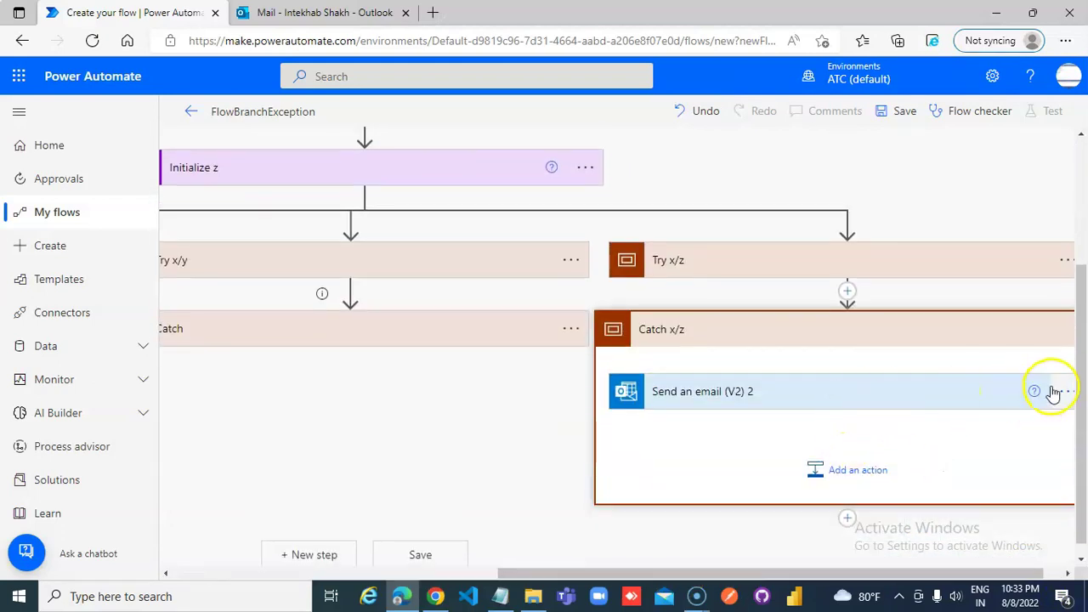
left_click(845, 394)
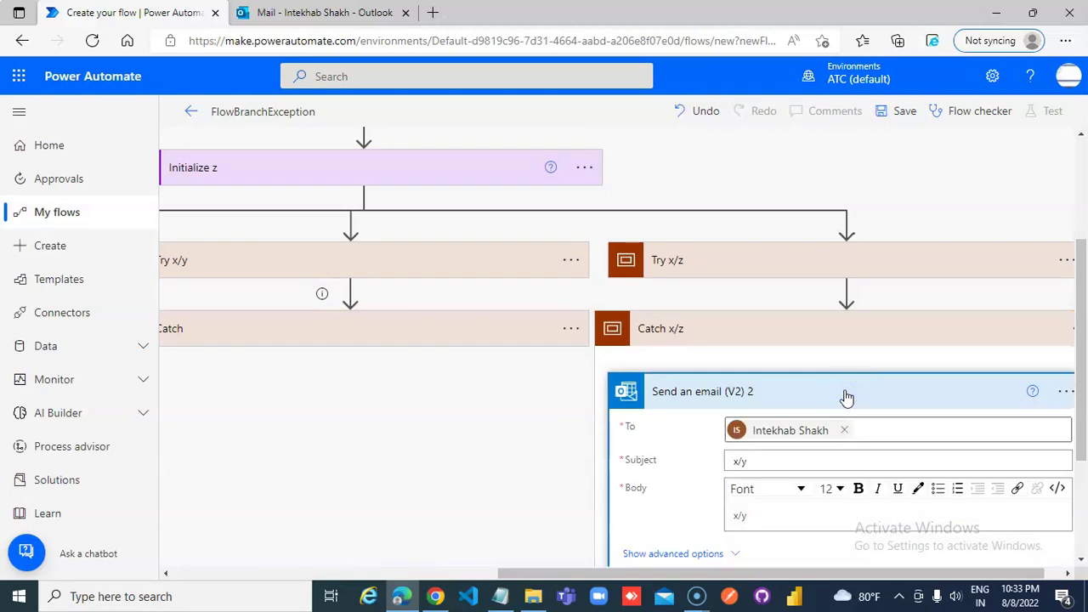
left_click(781, 459)
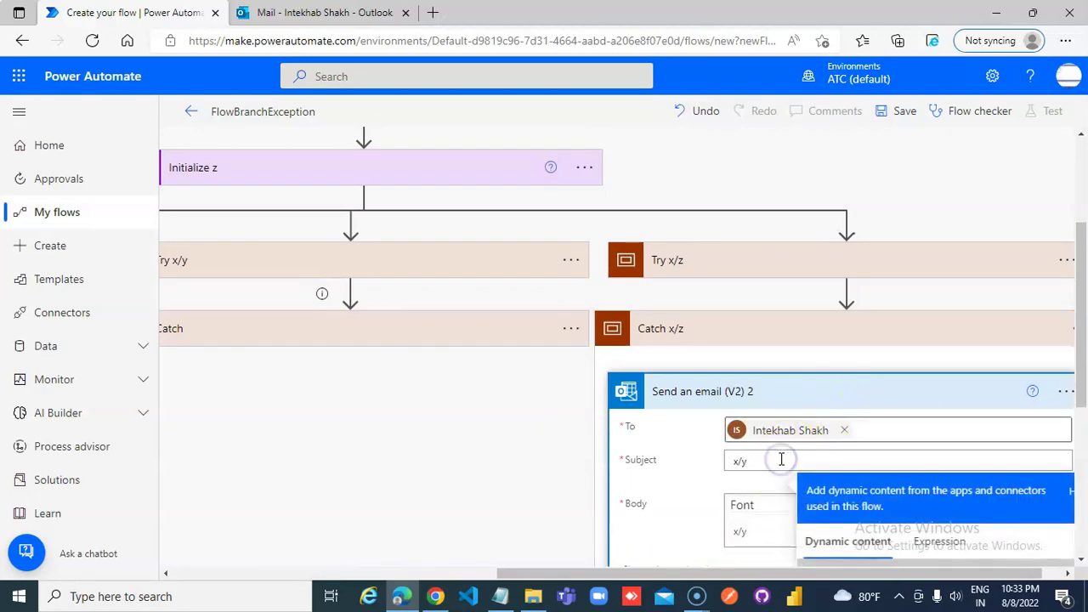
left_click(748, 534)
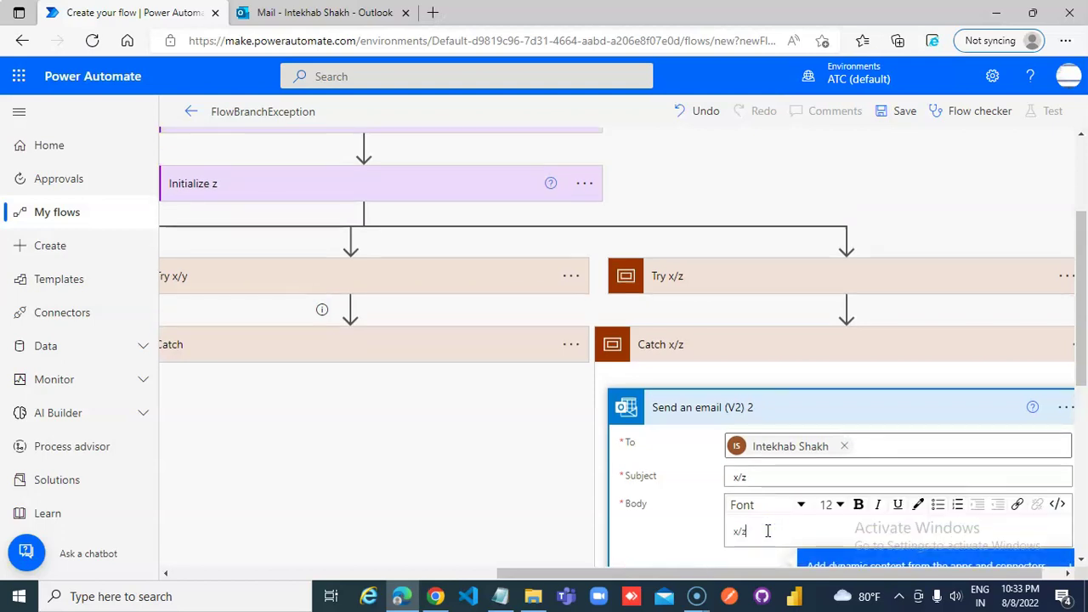
left_click(684, 411)
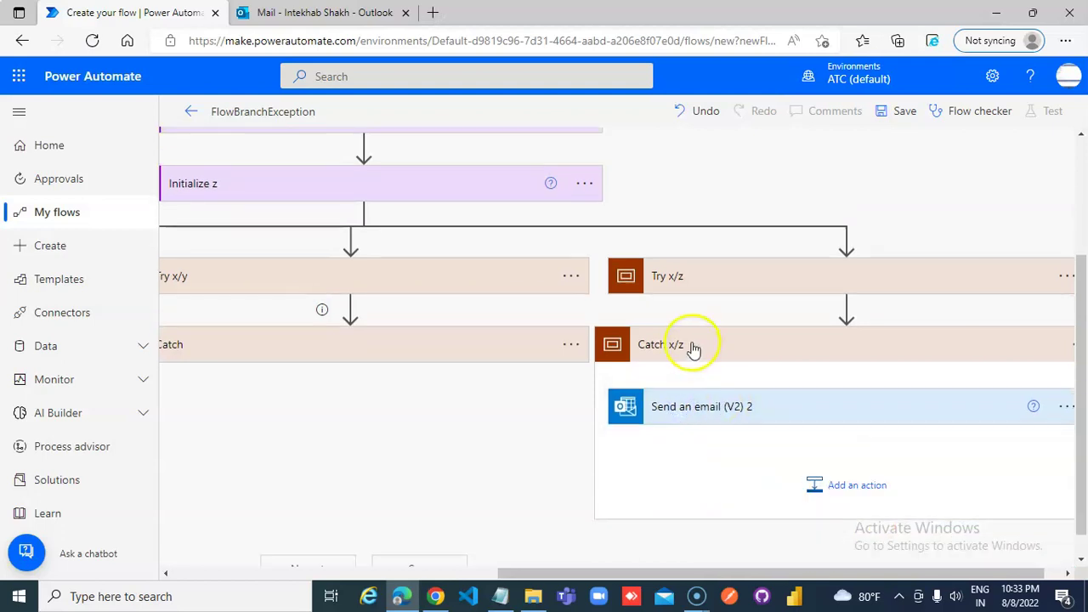
Configure Catch x/z to run only after Try x/z has failed, and collapse the scope
left_click_drag(712, 575, 1084, 395)
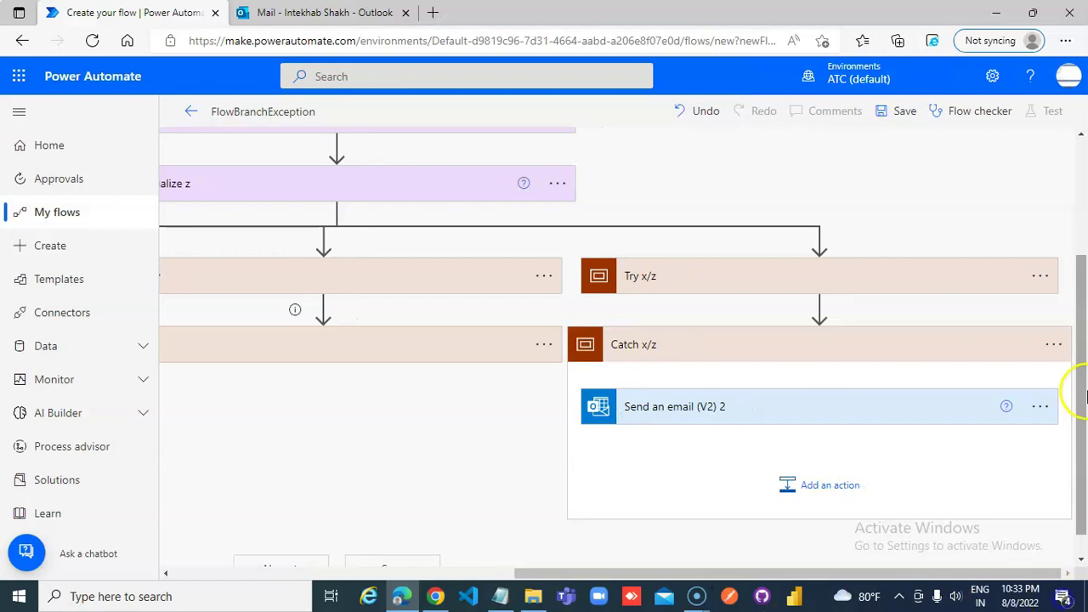
left_click(1053, 344)
left_click(931, 486)
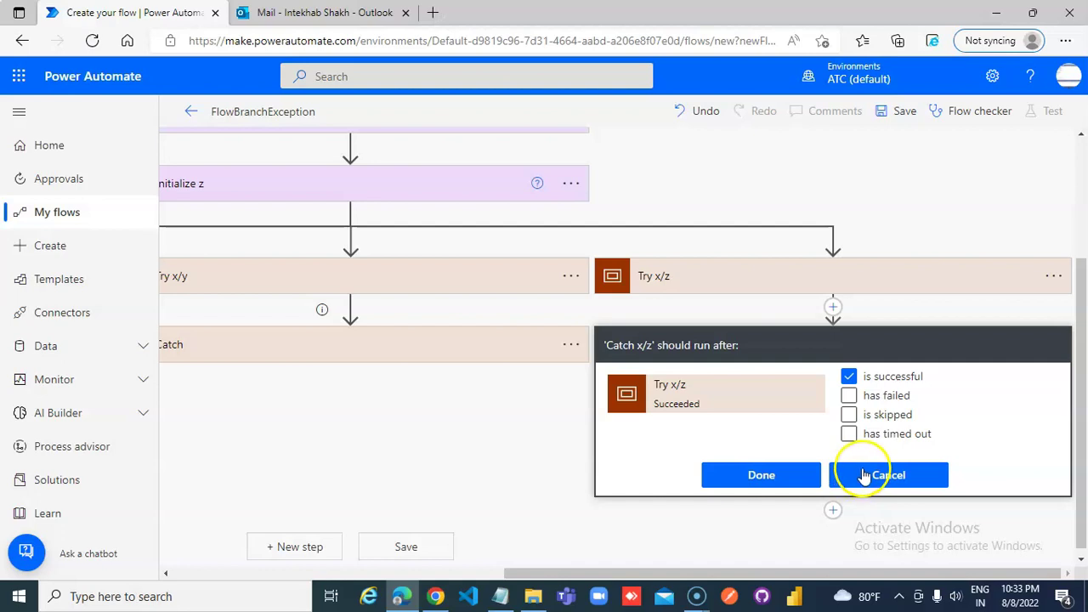
left_click(849, 376)
left_click(849, 396)
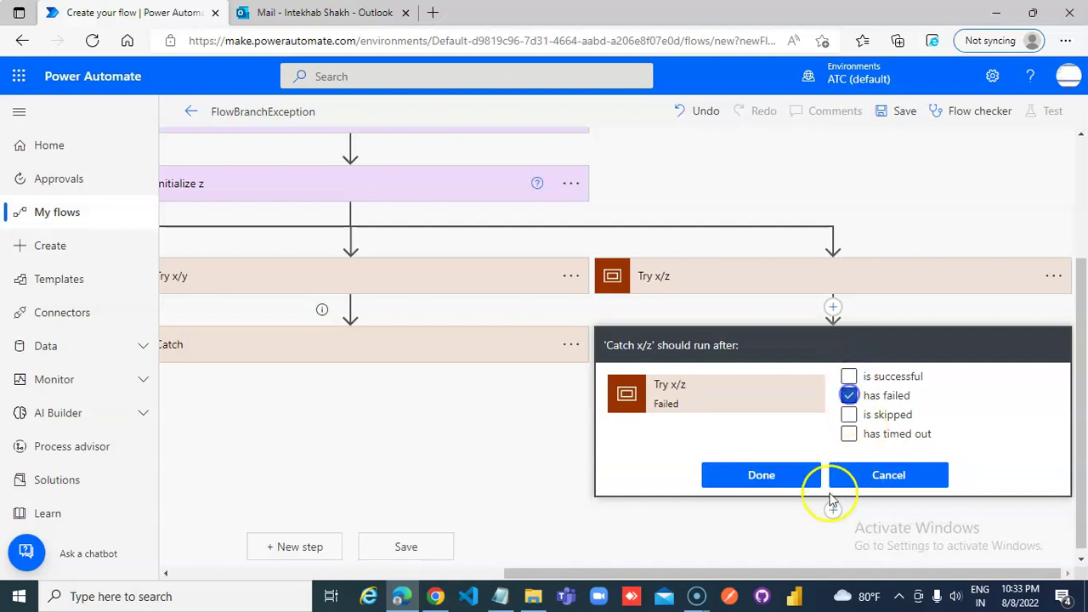
left_click(782, 476)
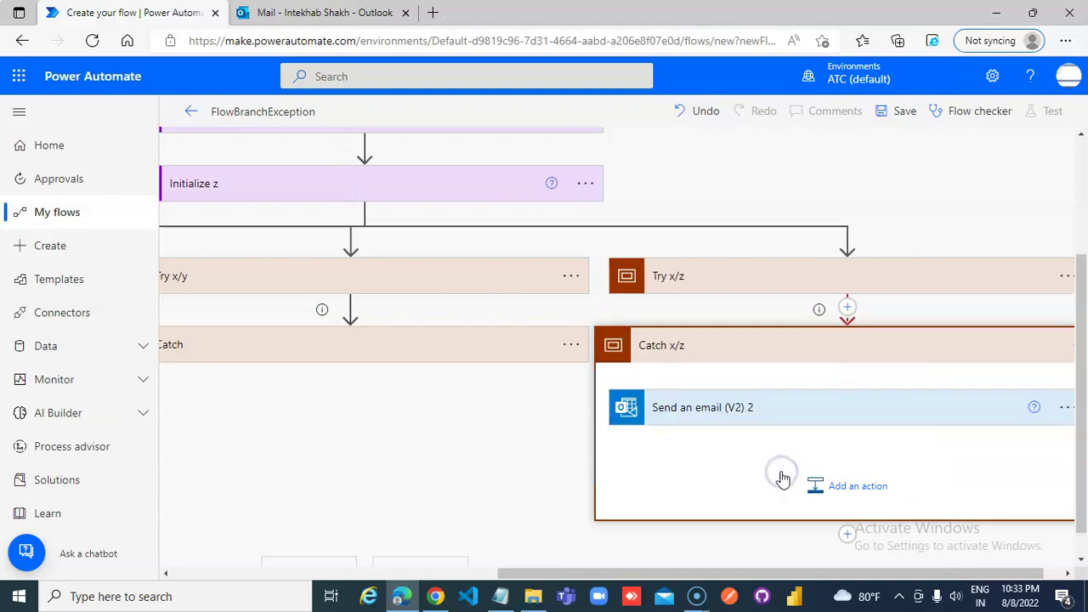
left_click(810, 351)
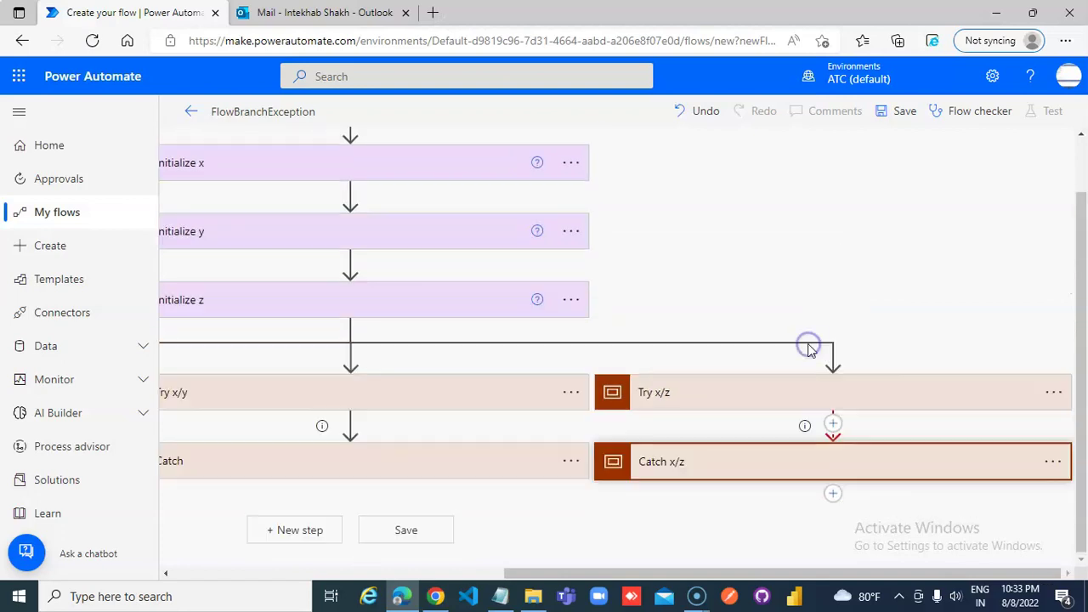
Review the run-after conditions of Catch x/z and close them without changes
left_click(1052, 462)
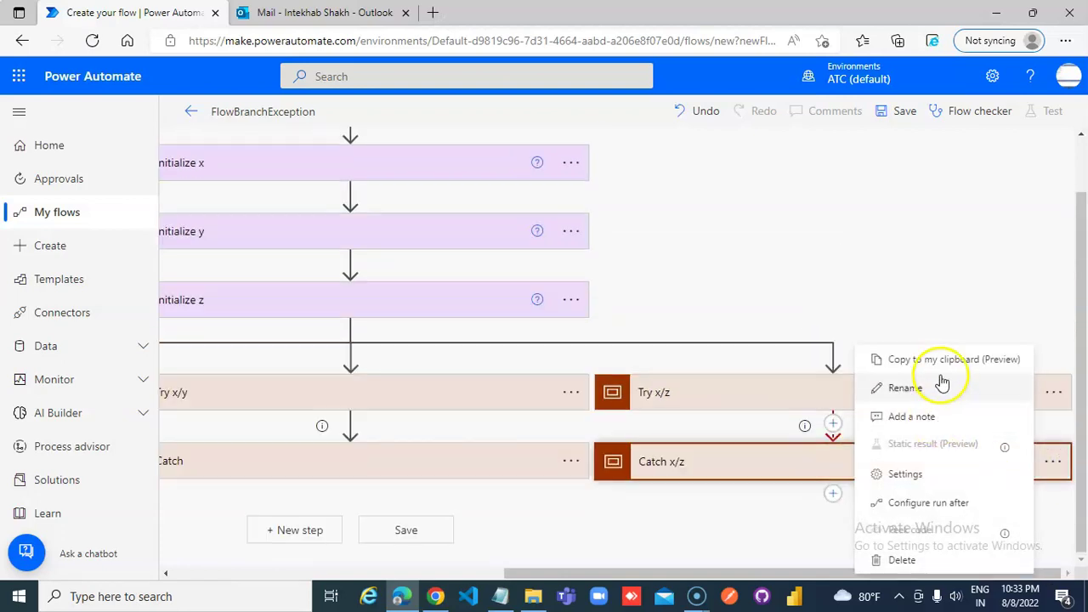
left_click(951, 502)
scroll(847, 519, "down", 3)
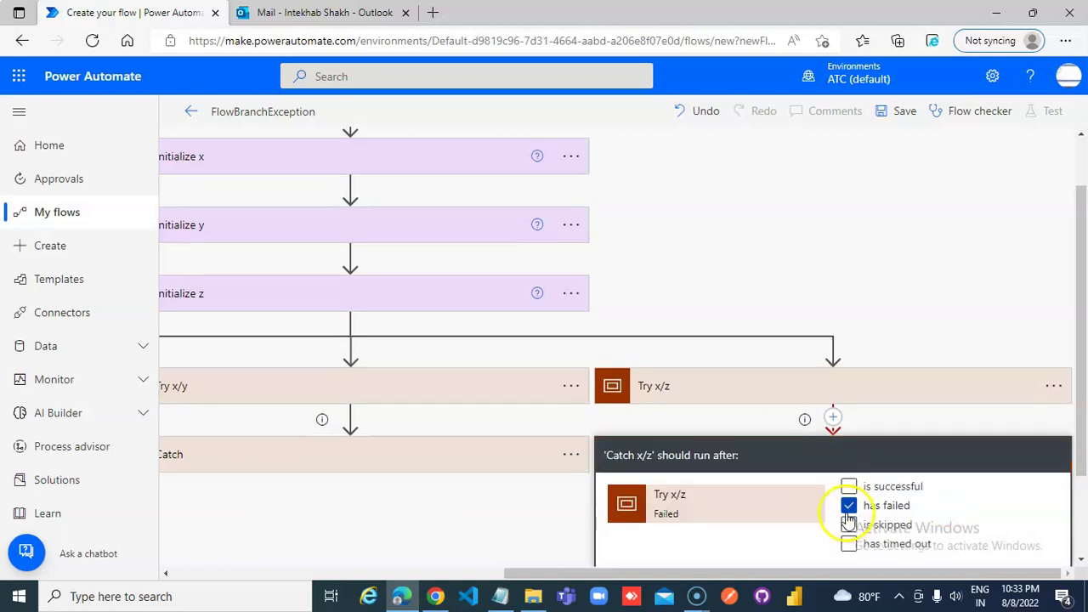
left_click(899, 469)
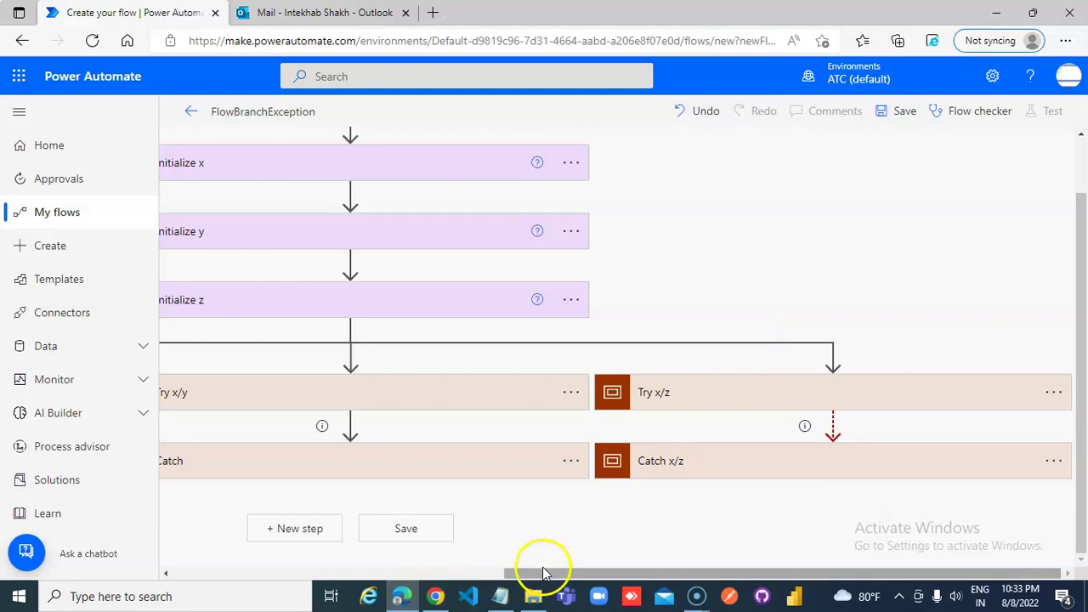
Add a Scope control action below x/10, searching for "scope", and move the x/10 action into it
left_click_drag(539, 576, 233, 571)
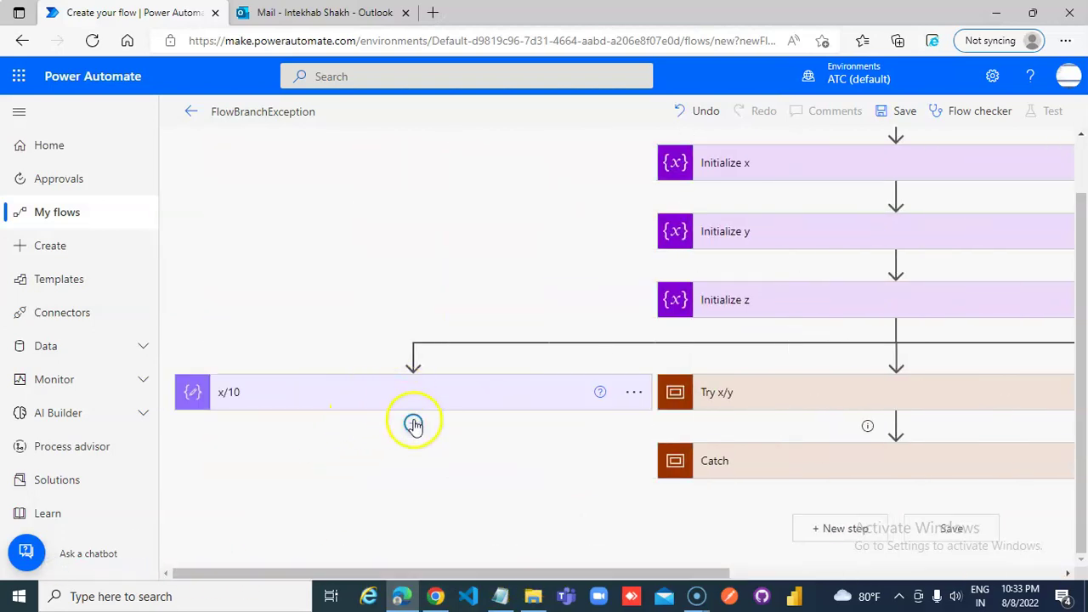
left_click(414, 425)
left_click(421, 457)
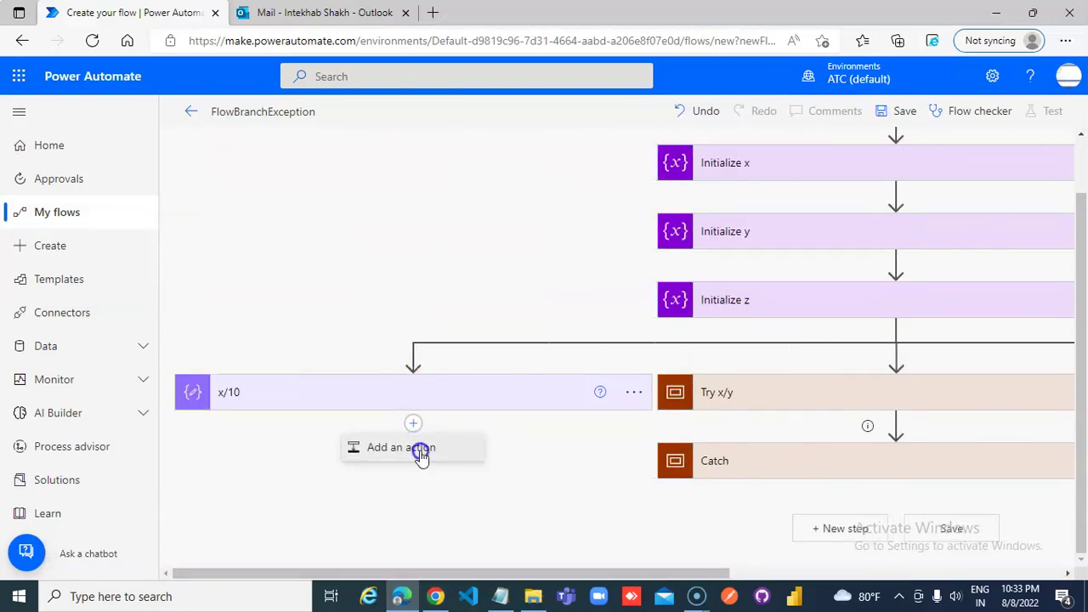
left_click(477, 505)
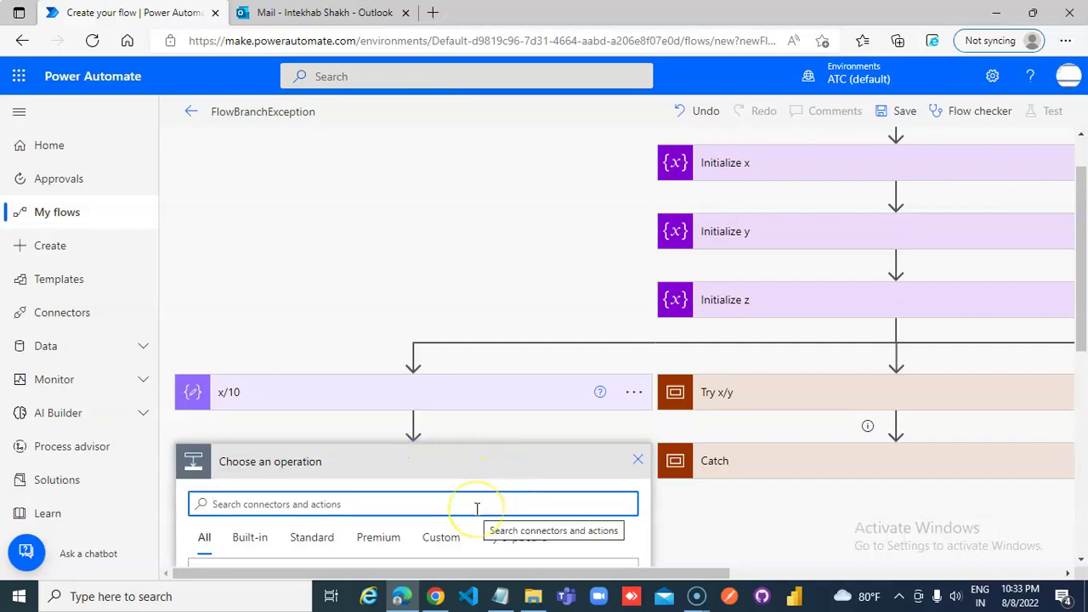
type("scope")
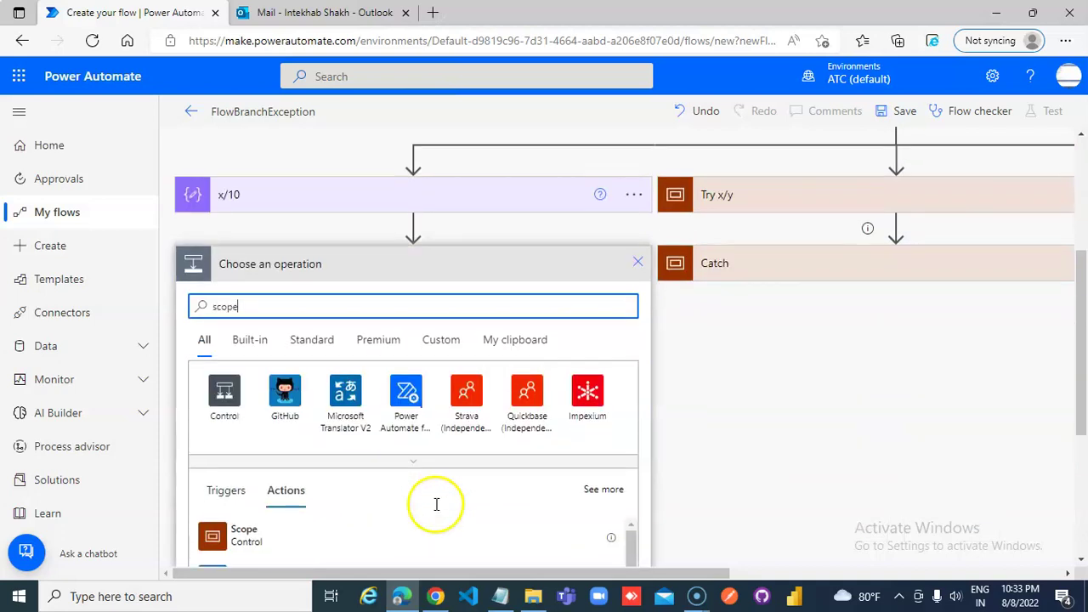
left_click(255, 539)
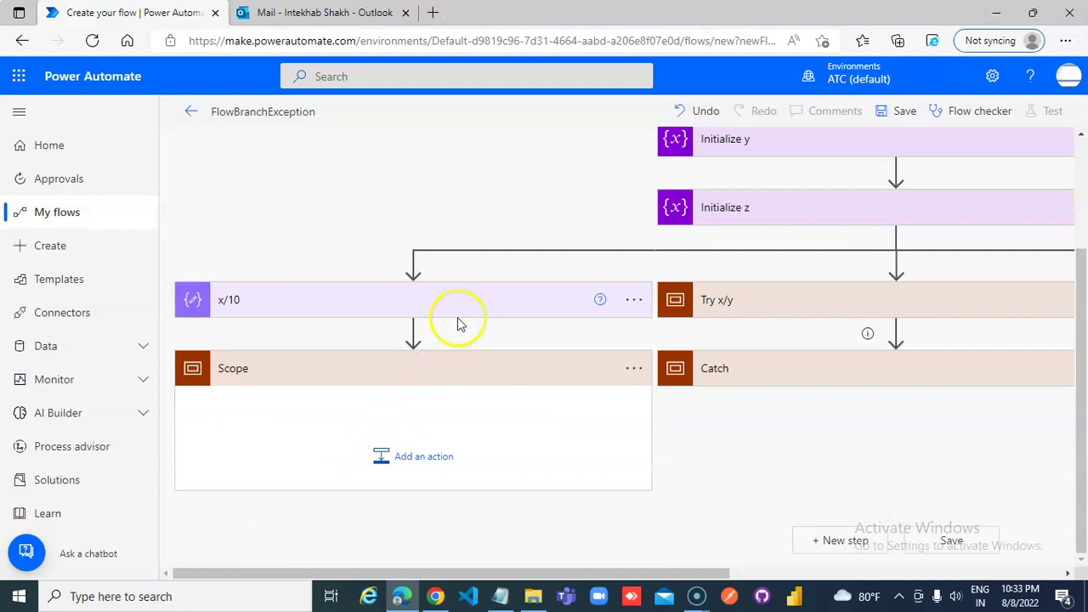
left_click_drag(439, 310, 432, 464)
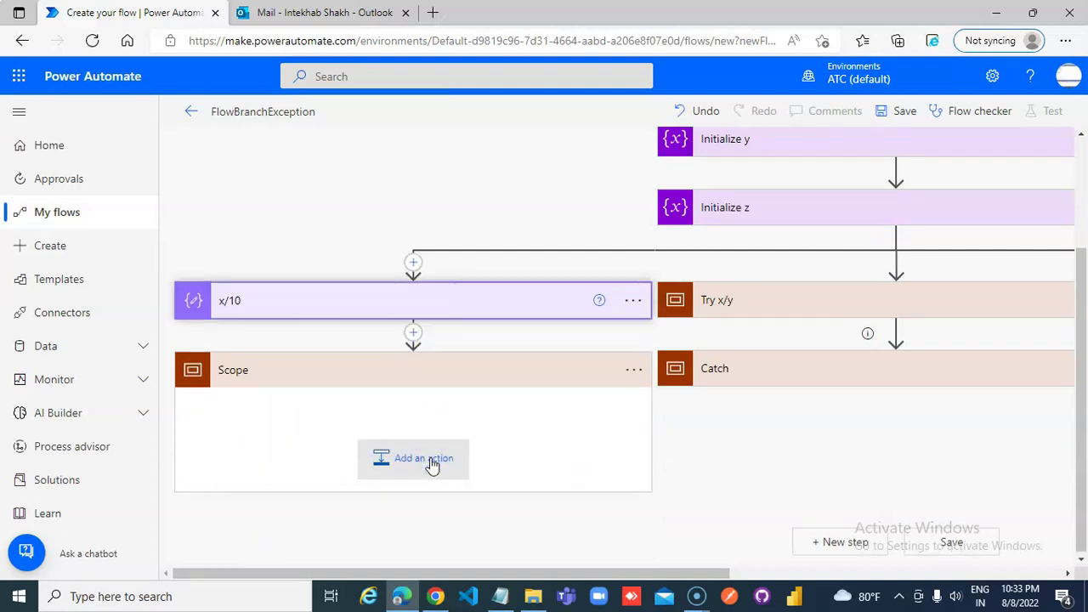
left_click_drag(469, 304, 474, 428)
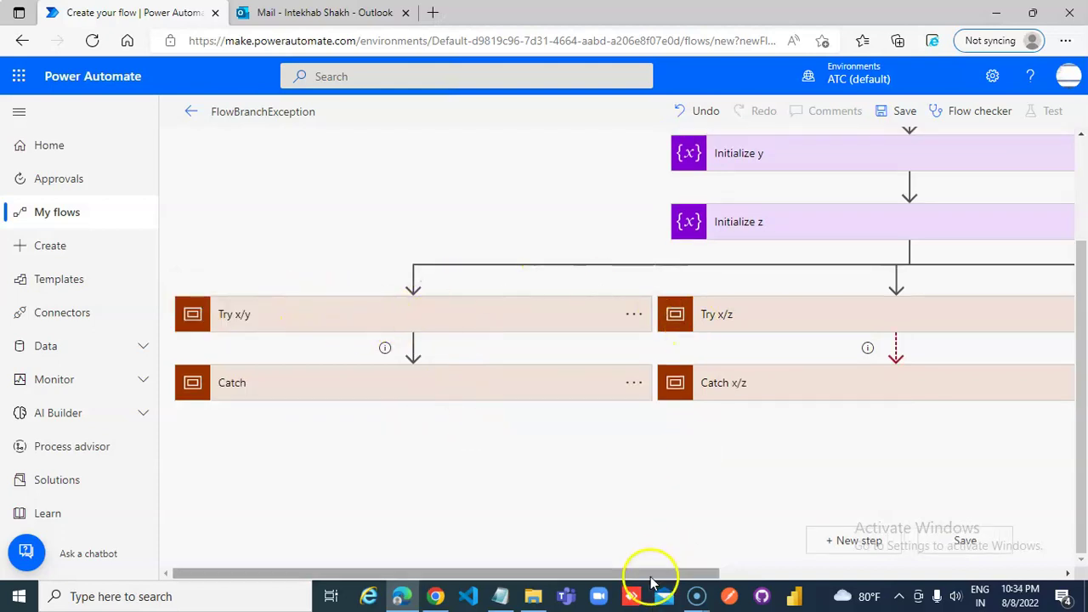
Rename the Scope containing the x/10 action as "Try x/10"
left_click_drag(652, 578, 991, 578)
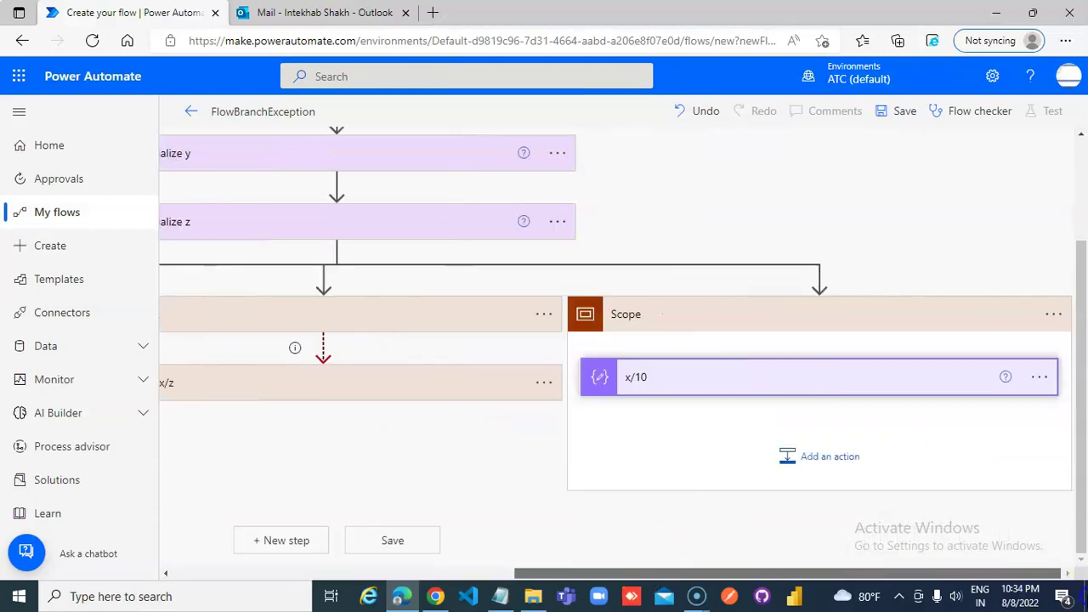
left_click(1054, 314)
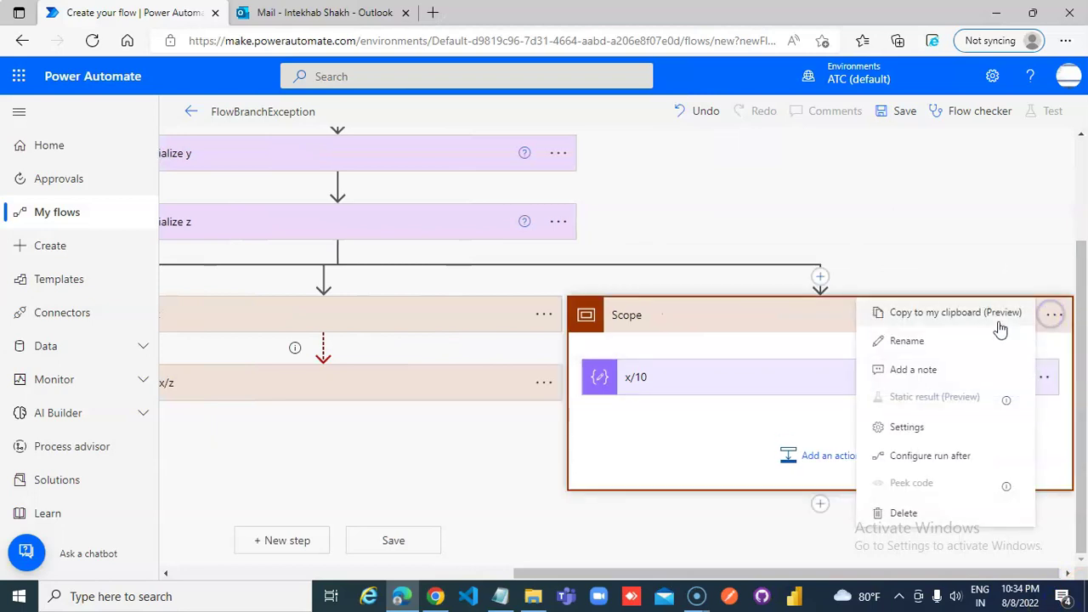
left_click(927, 343)
type("x/10")
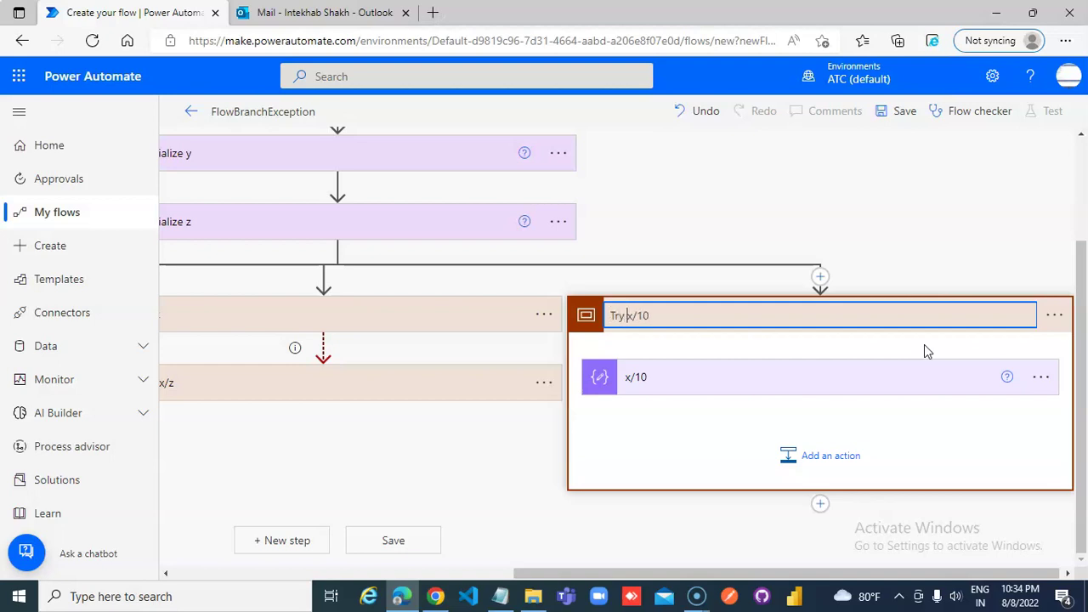
key("Return")
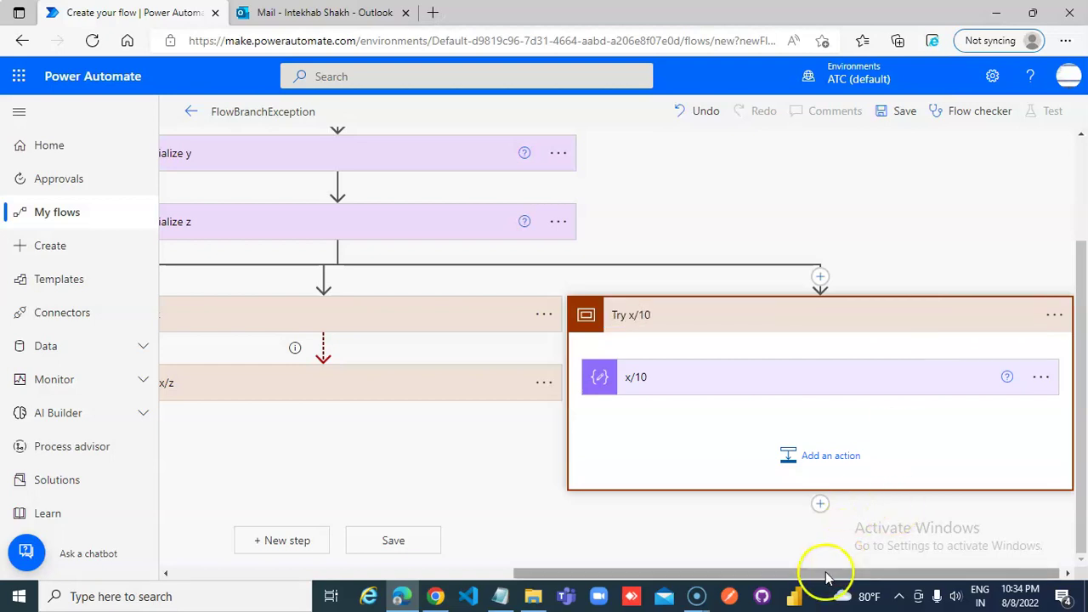
Expand the x/10 action inside Try x/10 to check its input expression, and collapse it again
mouse_move(825, 576)
left_mouse_down()
mouse_move(422, 578)
mouse_move(827, 577)
left_mouse_up()
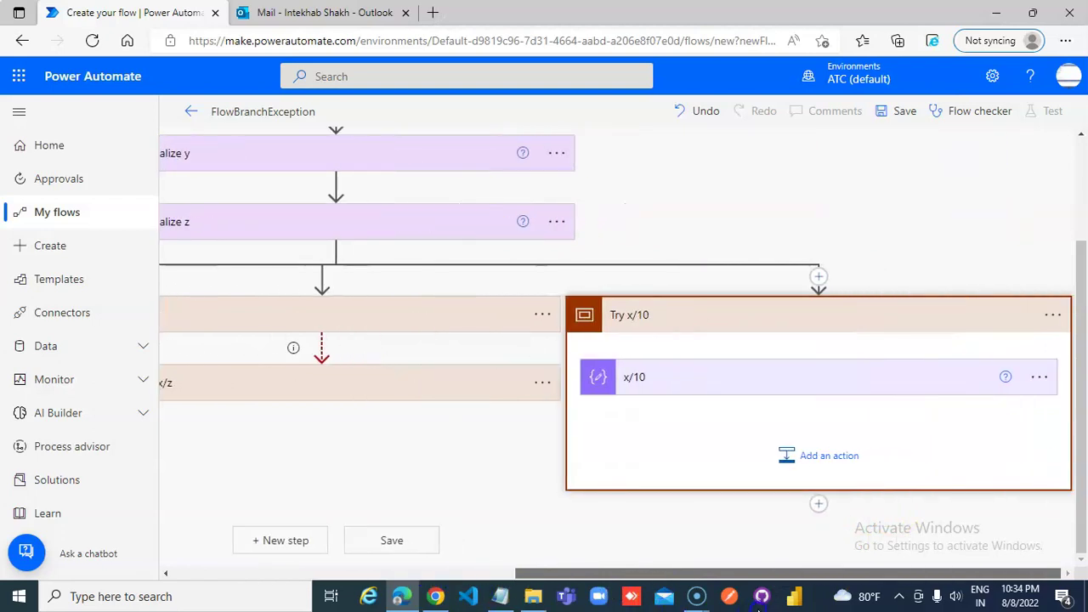
left_click(753, 388)
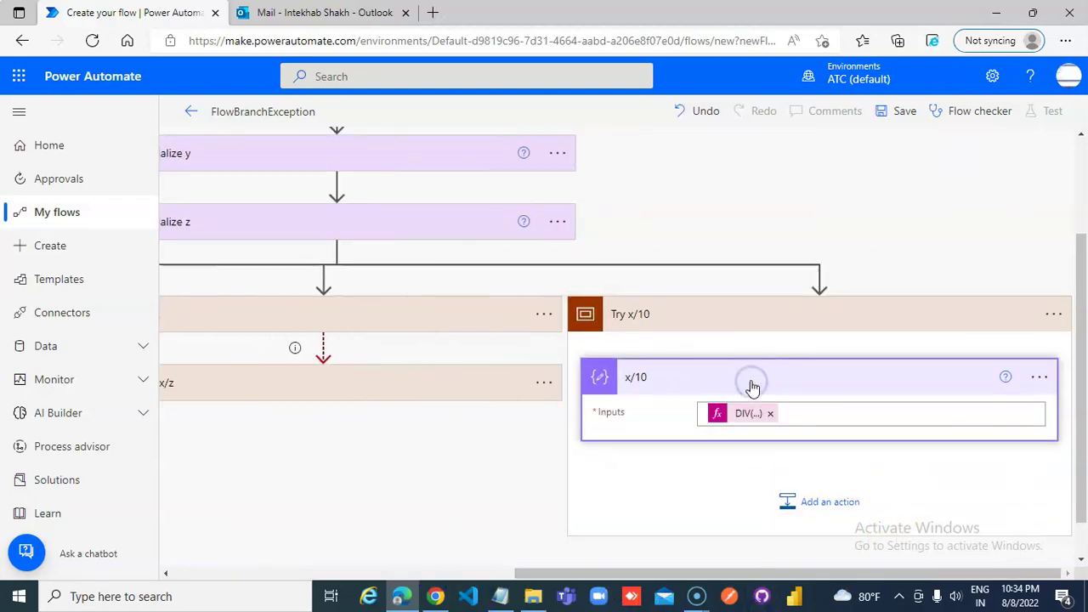
left_click(848, 391)
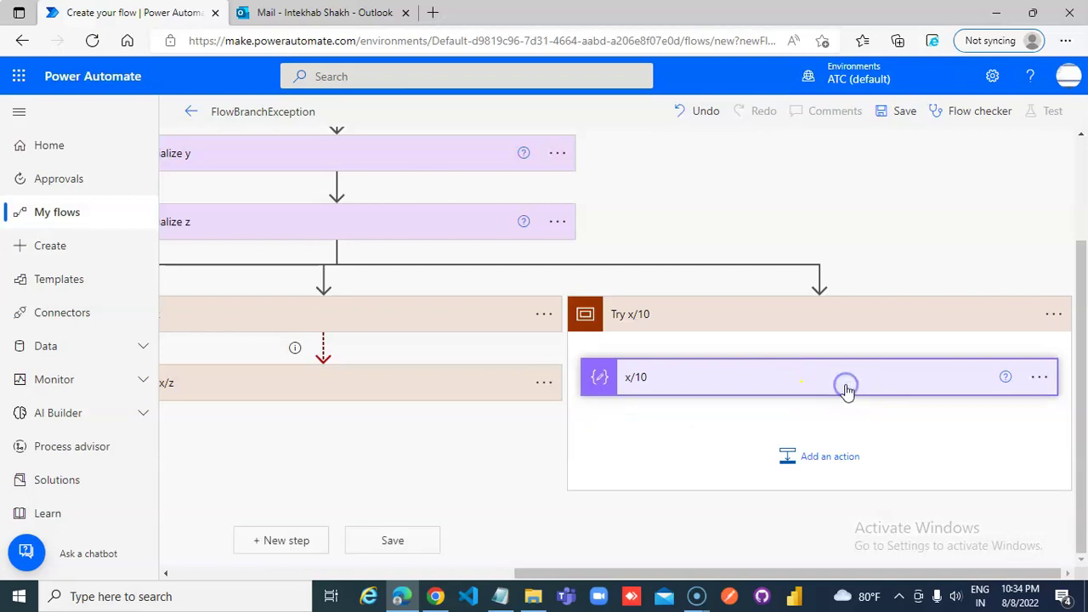
Collapse Try x/10 and add a Scope control action below it, searching for "scope"
left_click(838, 316)
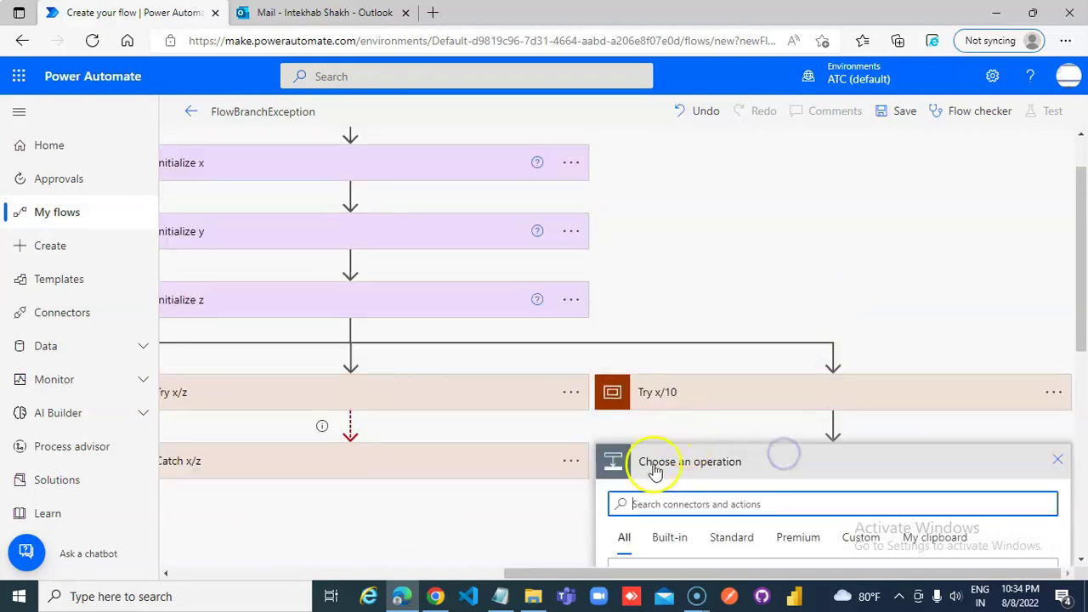
left_click(690, 502)
type("scope")
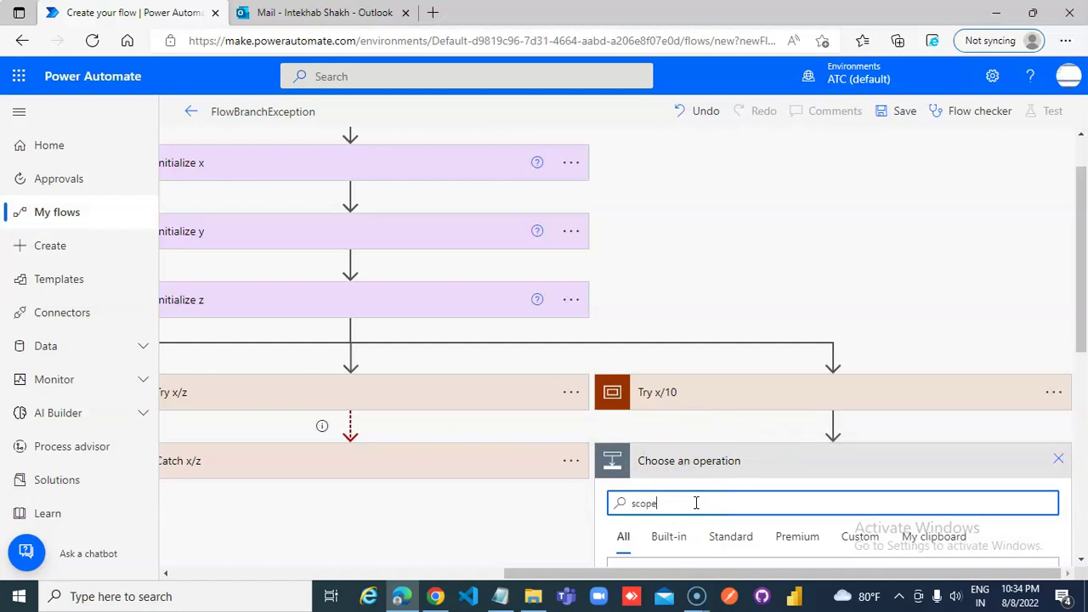
left_click(658, 537)
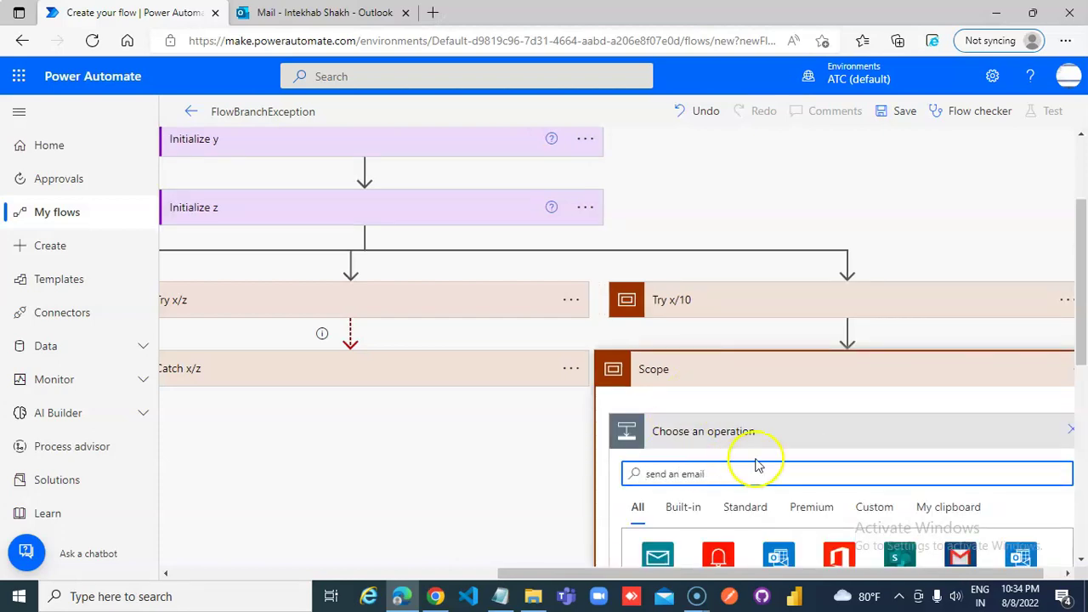
Add the Office 365 Outlook action Send an email (V2) inside the new Scope, searching for "send an email"
scroll(731, 476, "down", 3)
scroll(714, 514, "down", 1)
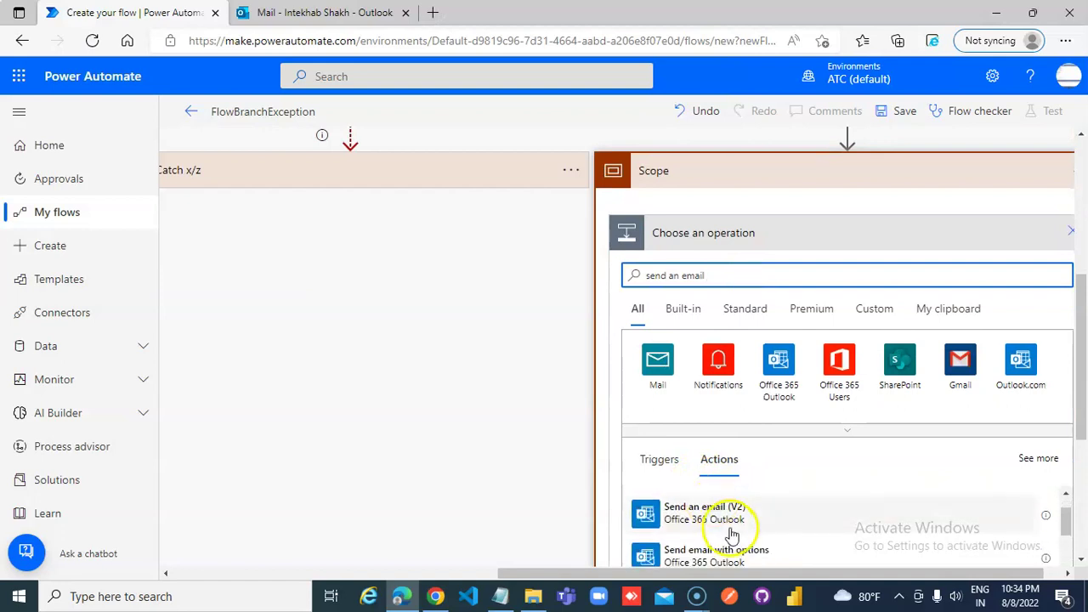
left_click(715, 513)
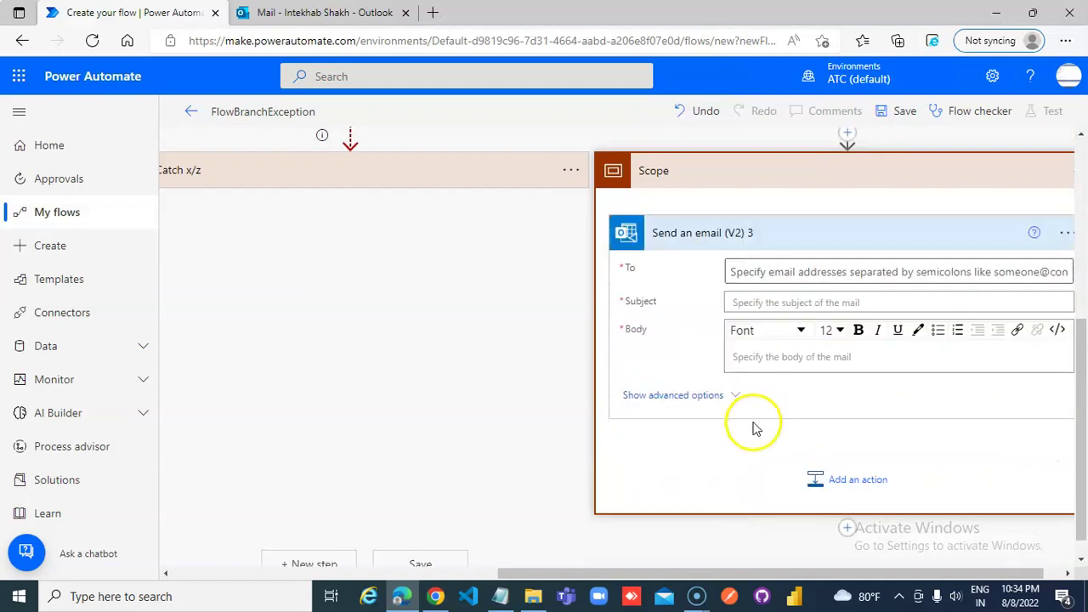
Fill in the email's recipient from the suggested people, set subject and body to "x/10", and collapse the Scope
left_click(805, 272)
type("aa")
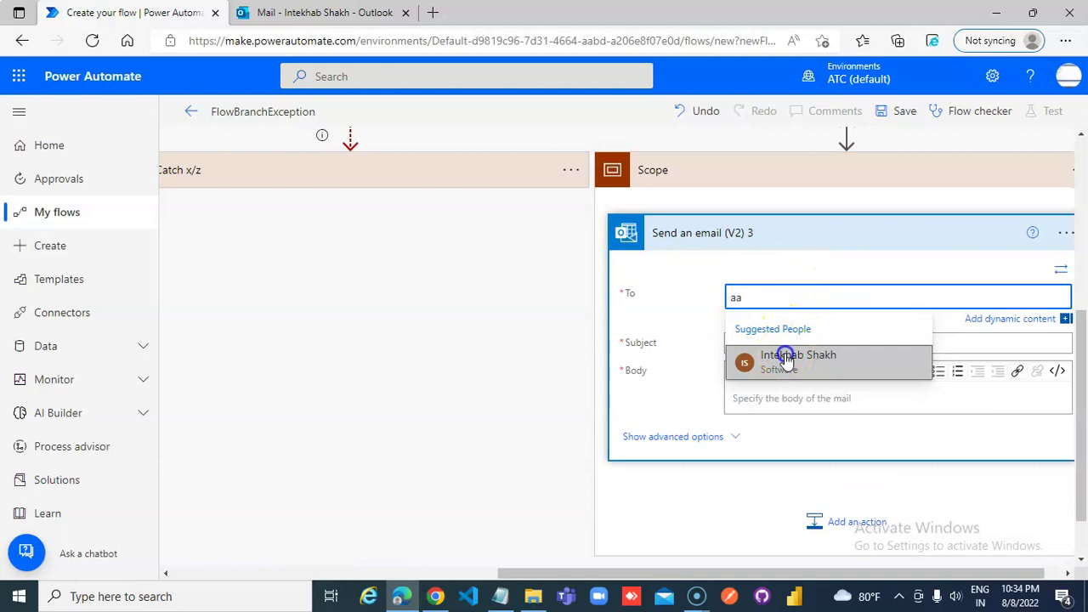
left_click(785, 354)
left_click(790, 342)
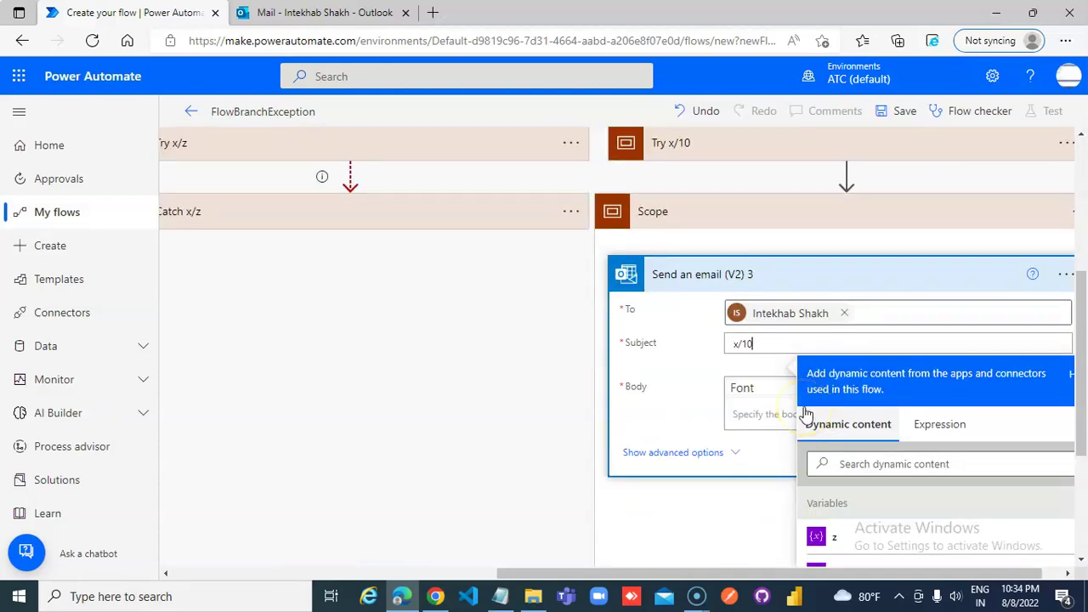
type("x/10")
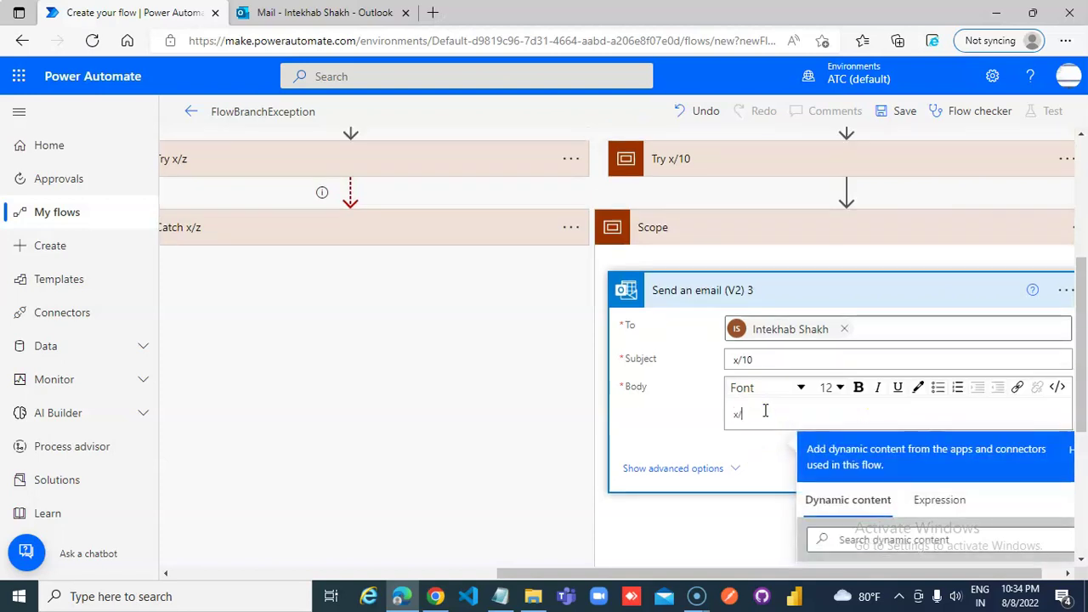
left_click(704, 228)
Rename the Catch scope below Try x/y as "Catch x/y"
left_click_drag(685, 571, 334, 595)
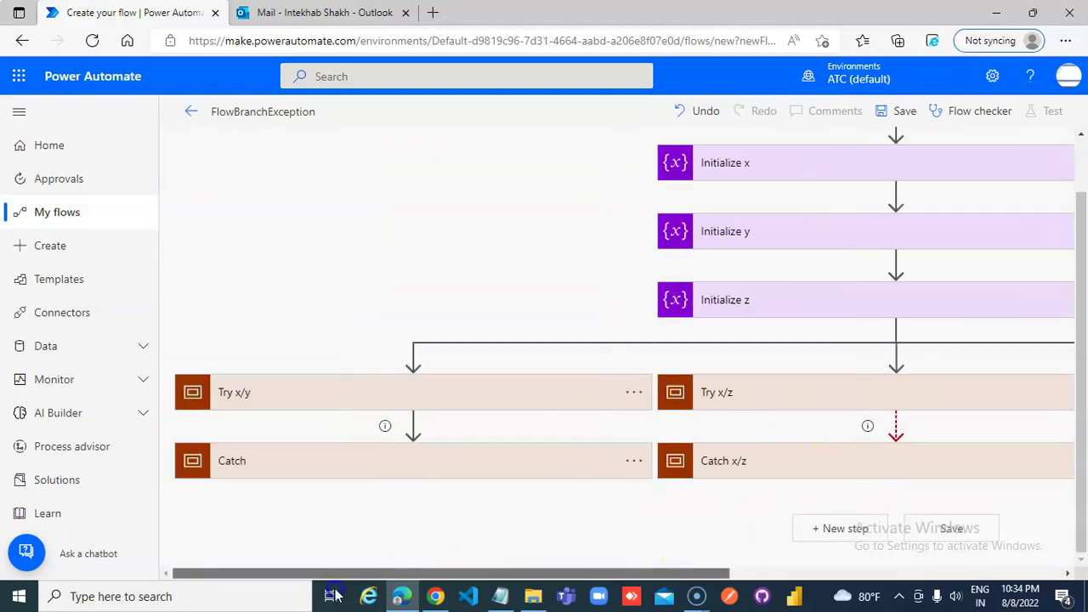
left_click(635, 460)
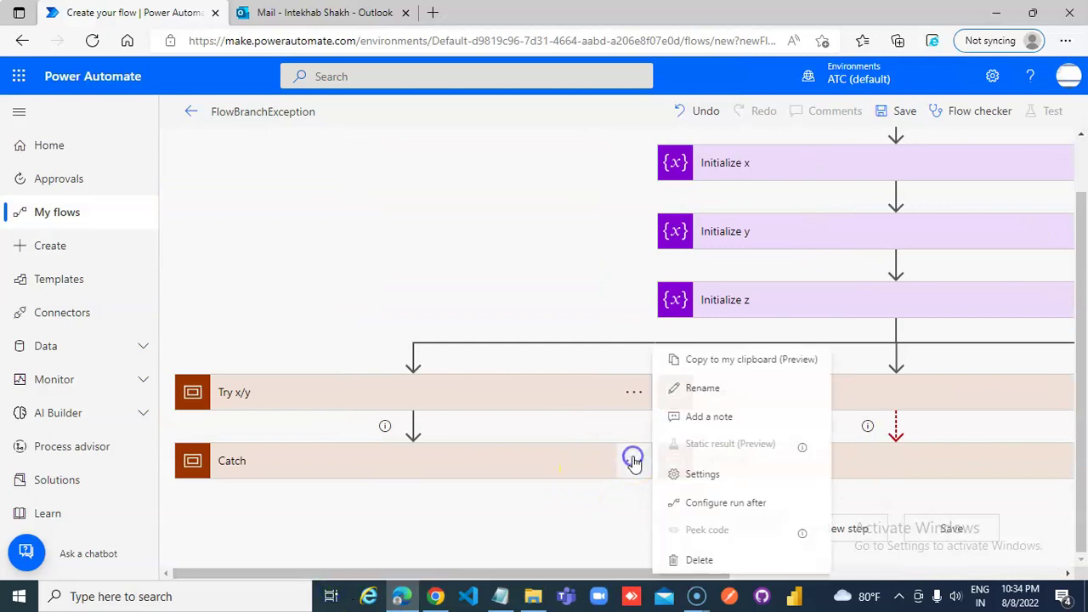
left_click(703, 389)
left_click(375, 465)
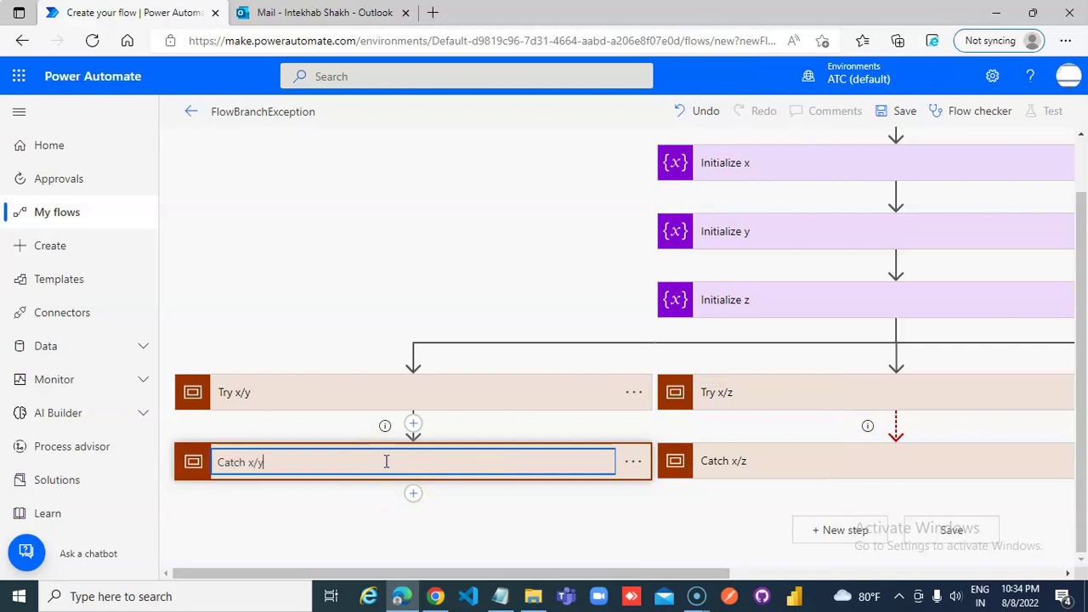
key("Return")
Rename the Scope below Try x/10 as "Catch x/10"
left_click_drag(644, 573, 982, 573)
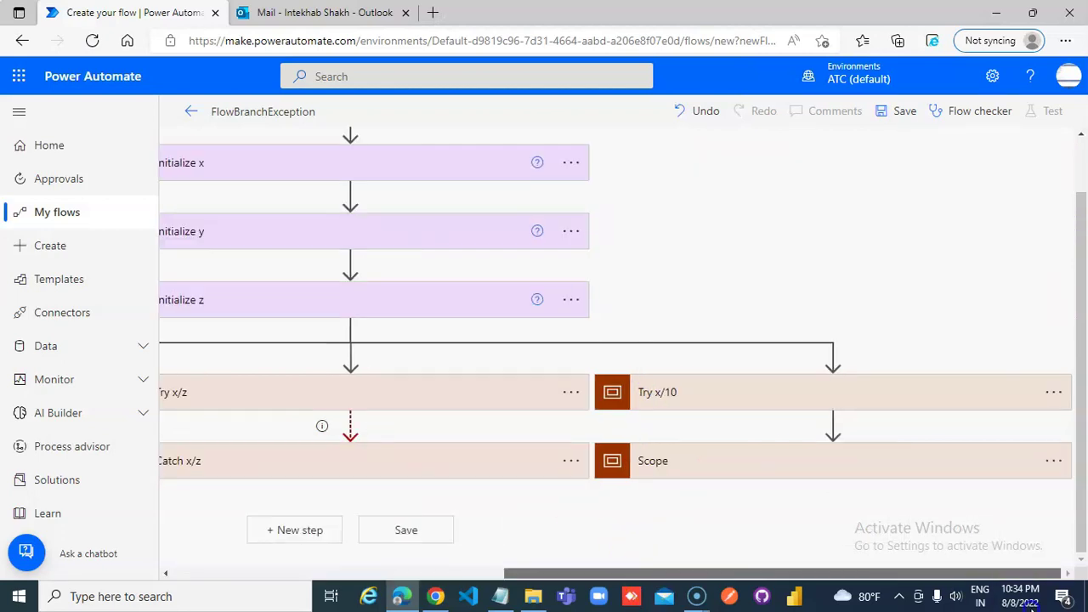
left_click(1055, 461)
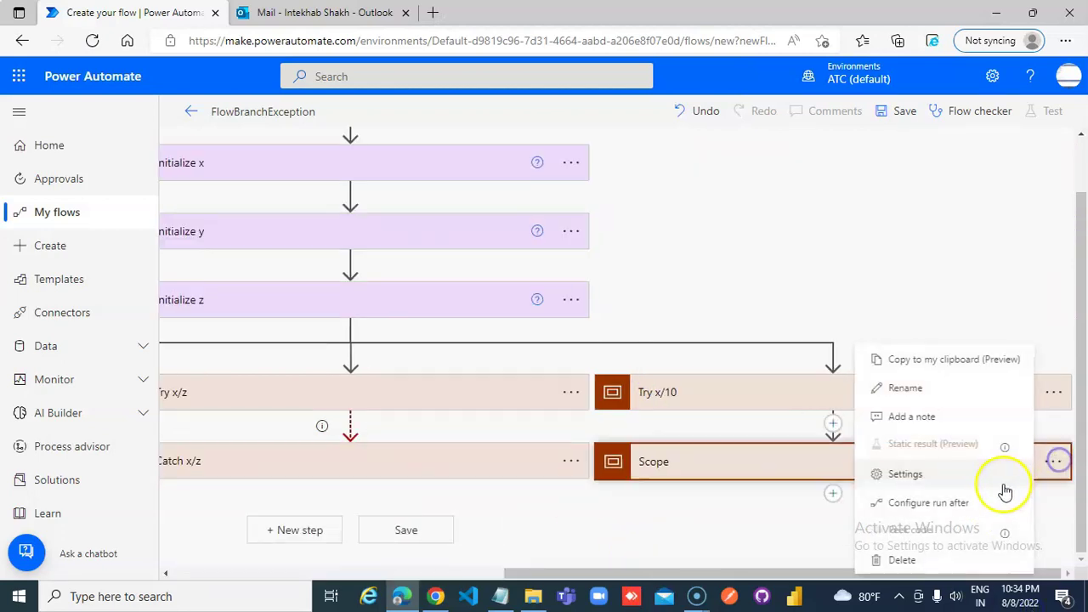
left_click(915, 387)
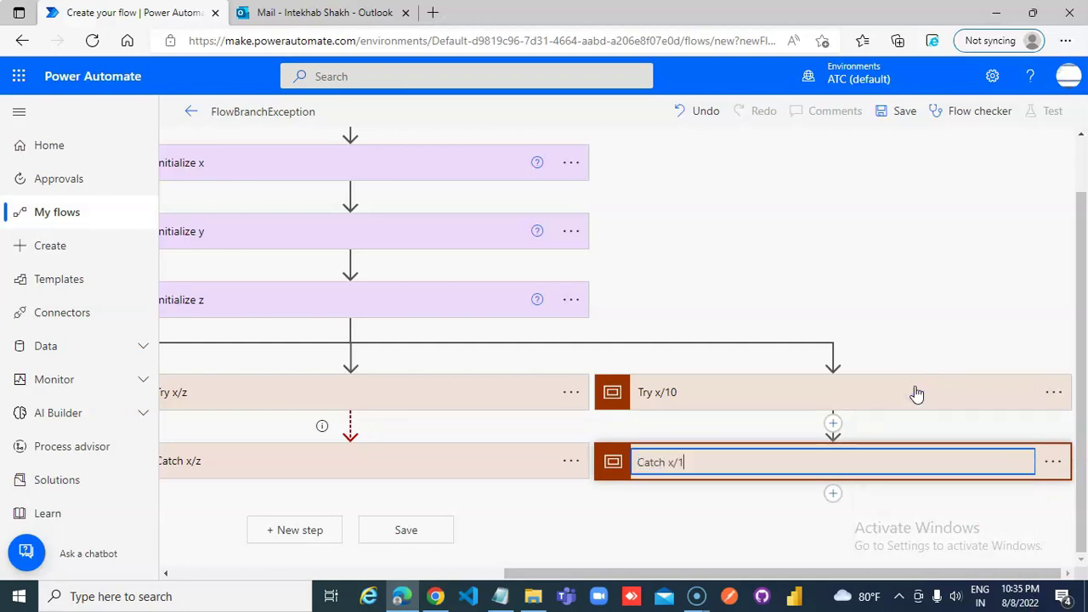
key("Return")
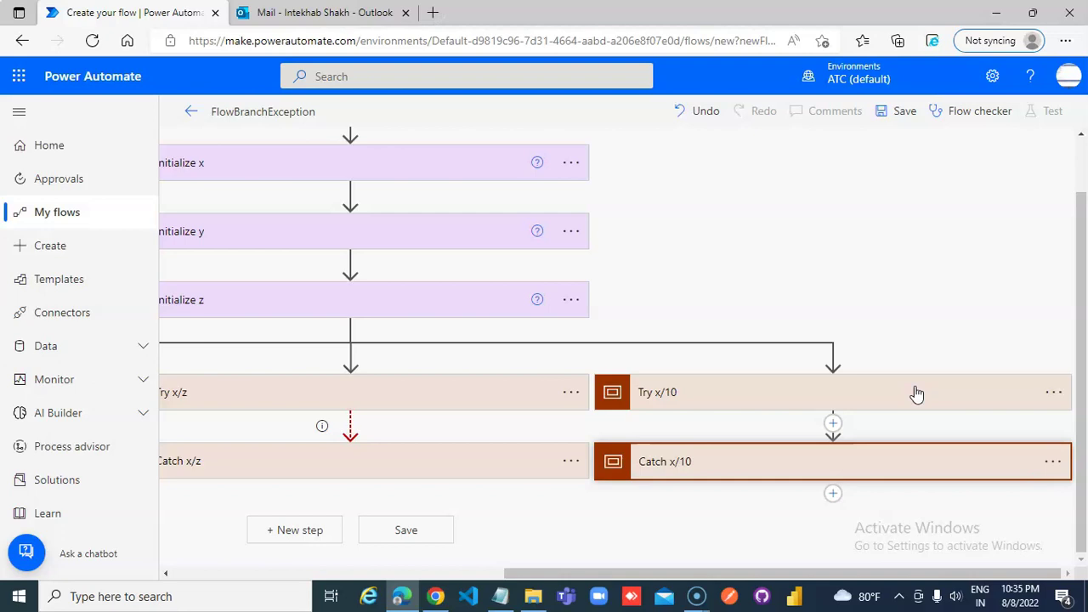
Try to save the FlowBranchException flow
scroll(809, 463, "up", 1)
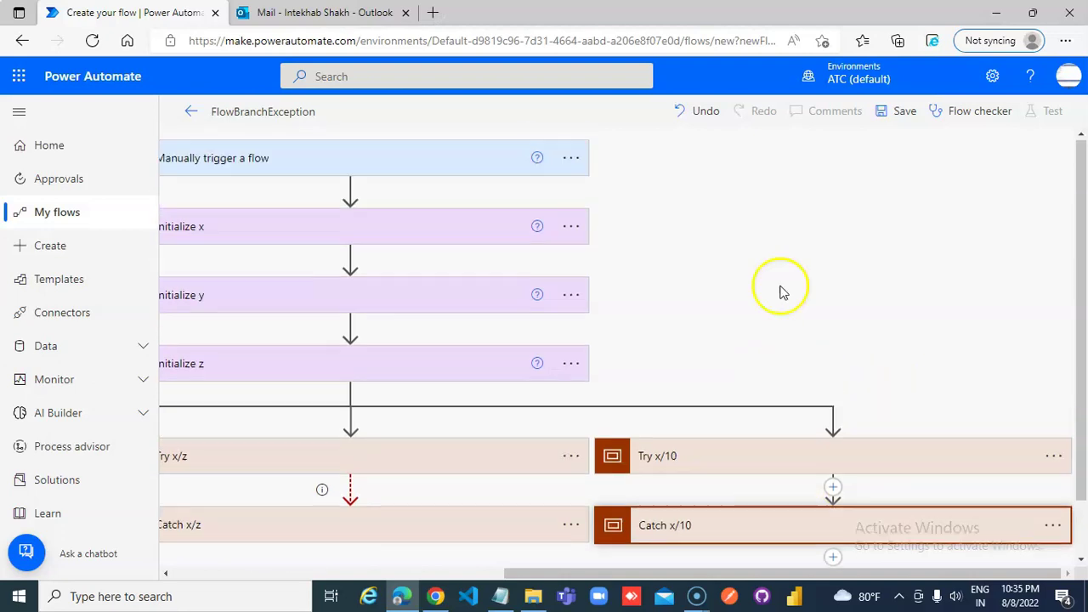
left_click(905, 114)
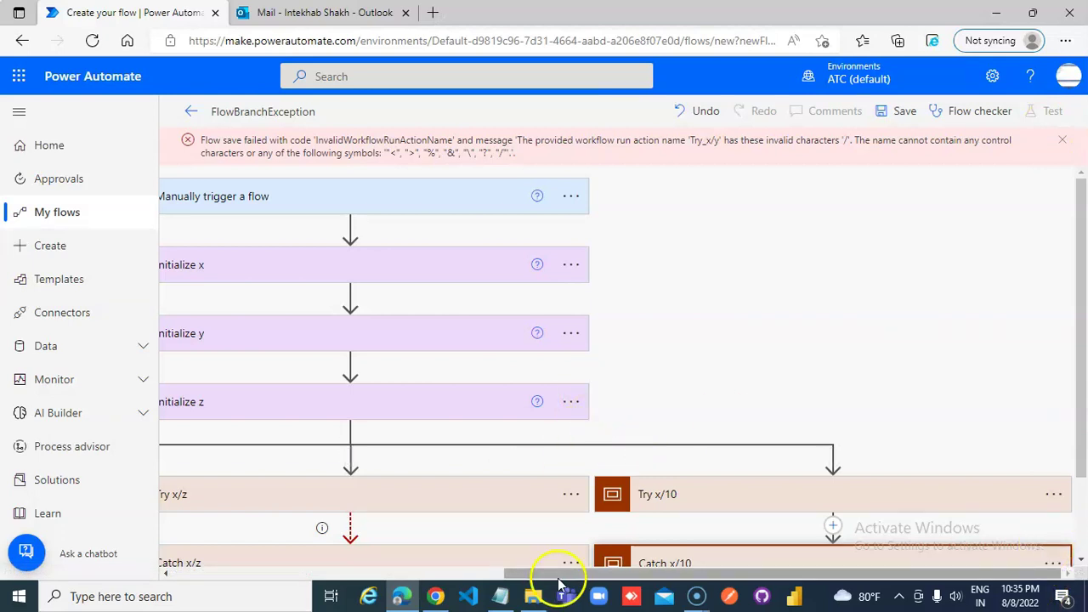
left_click_drag(562, 575, 274, 551)
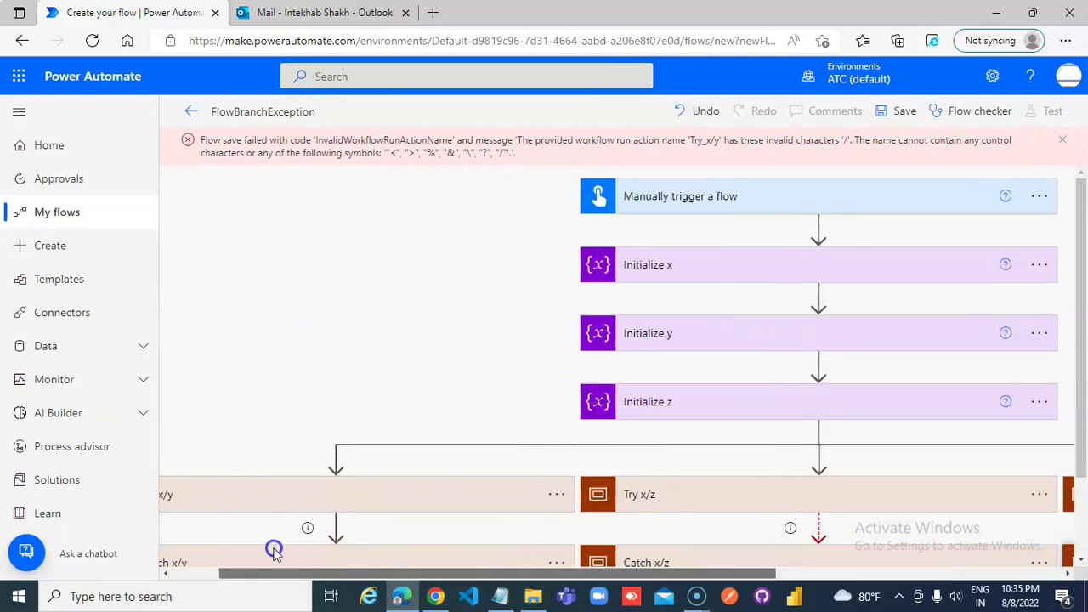
left_click(193, 111)
left_click(682, 170)
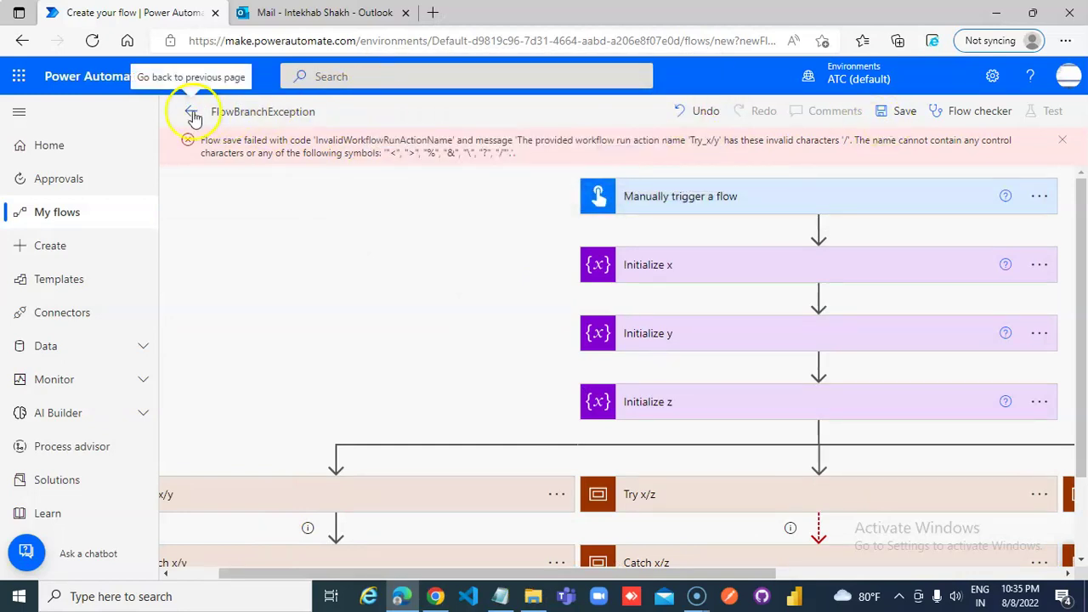
left_click(904, 114)
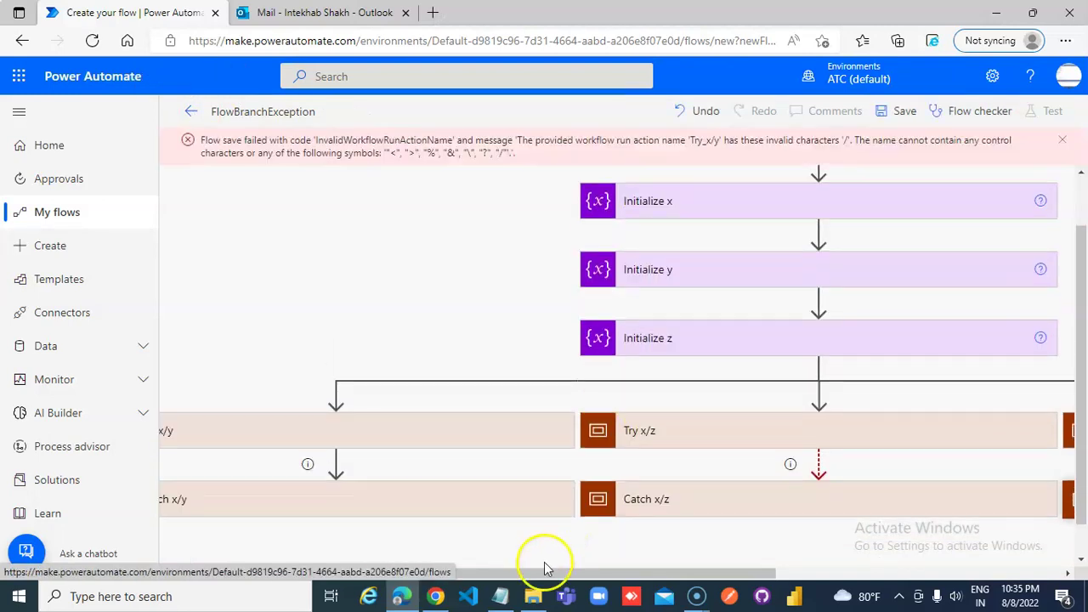
Rename the Try x/y scope as "Try x div y", replacing the slash with "div"
left_click_drag(544, 564, 464, 516)
left_click(634, 430)
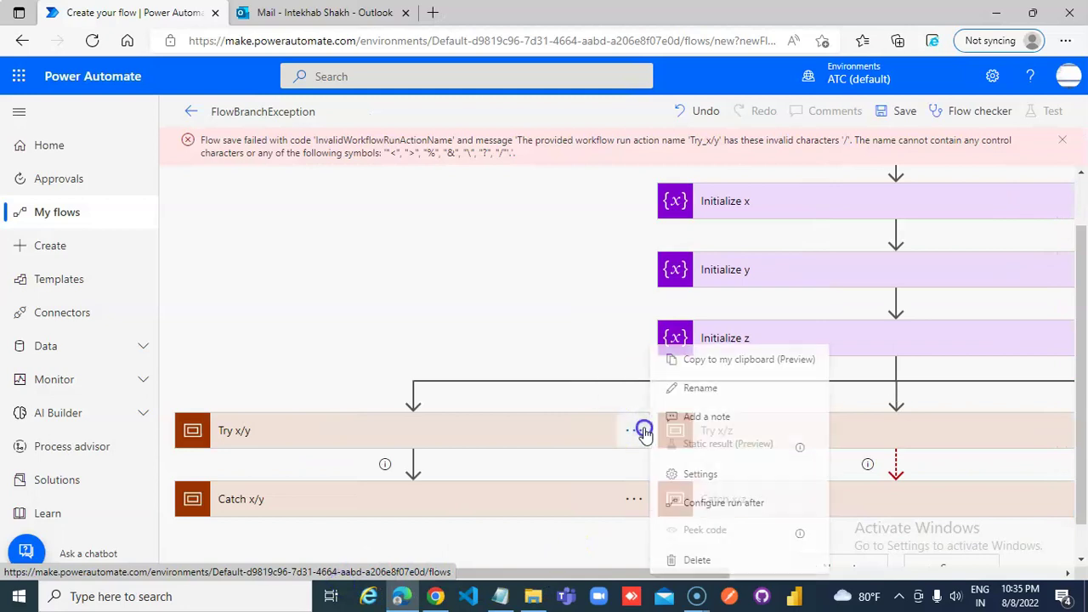
left_click(722, 391)
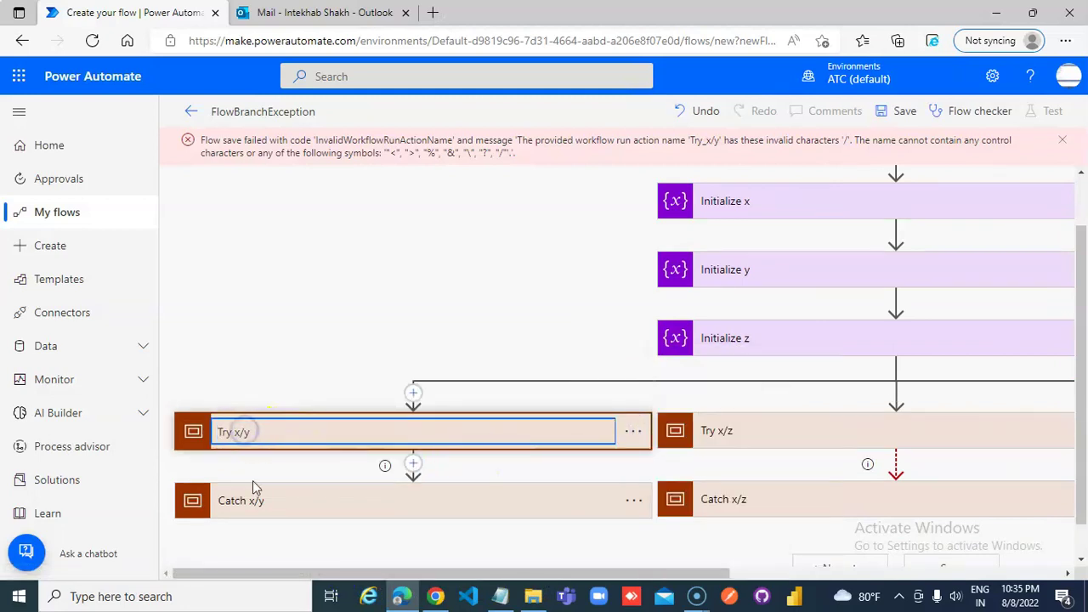
key("BackSpace")
type("div")
Rename the Catch x/y scope as "Catch x div y"
left_click(637, 499)
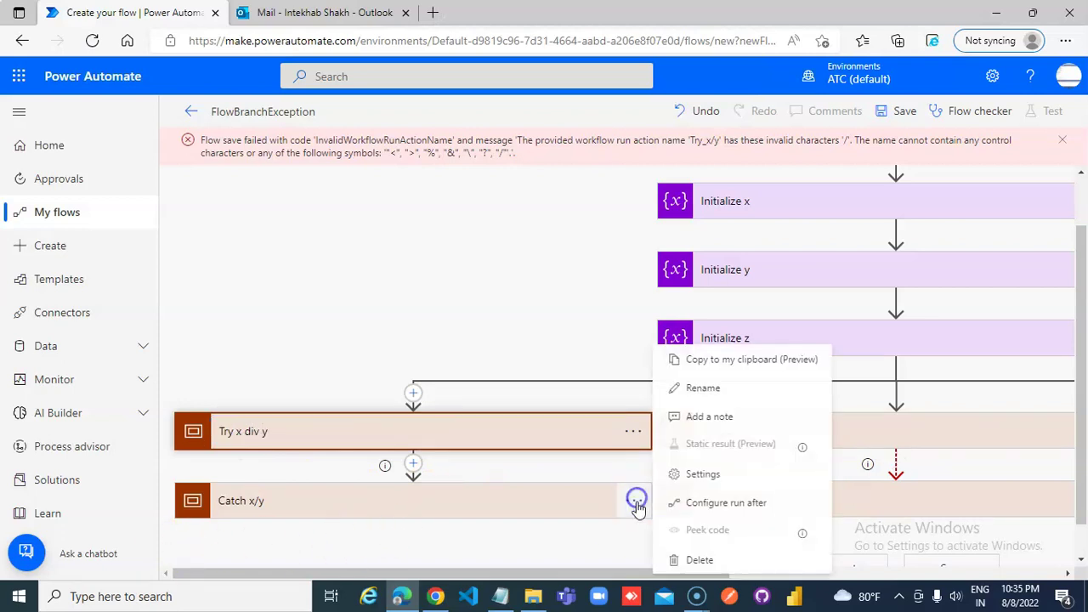
left_click(705, 390)
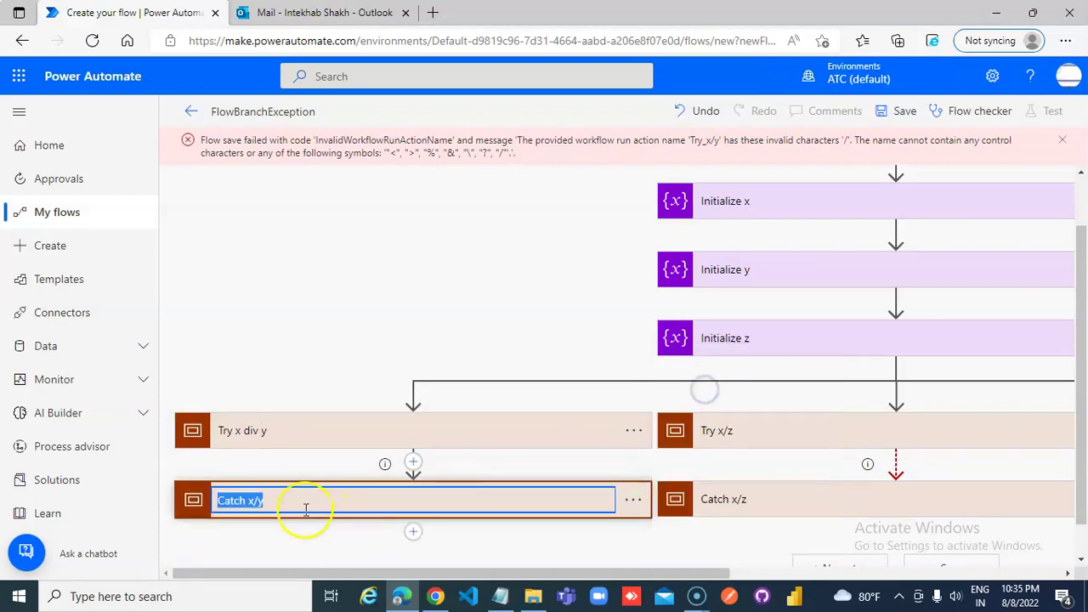
left_click(256, 500)
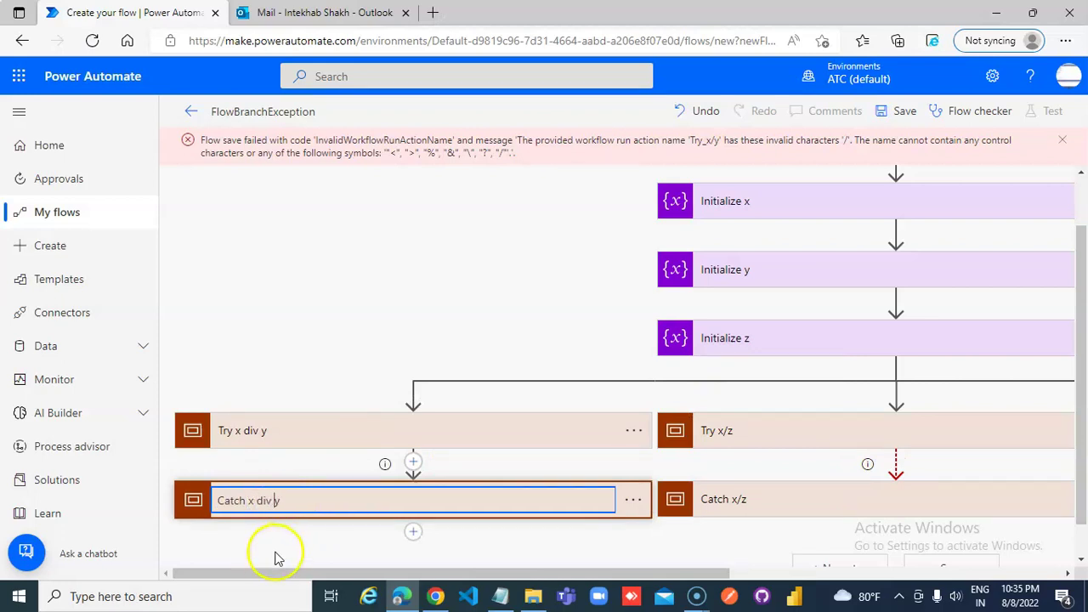
Expand the Try x div y and Catch x div y scopes and rename the x/y action as "x div y"
left_click(513, 444)
scroll(509, 451, "down", 1)
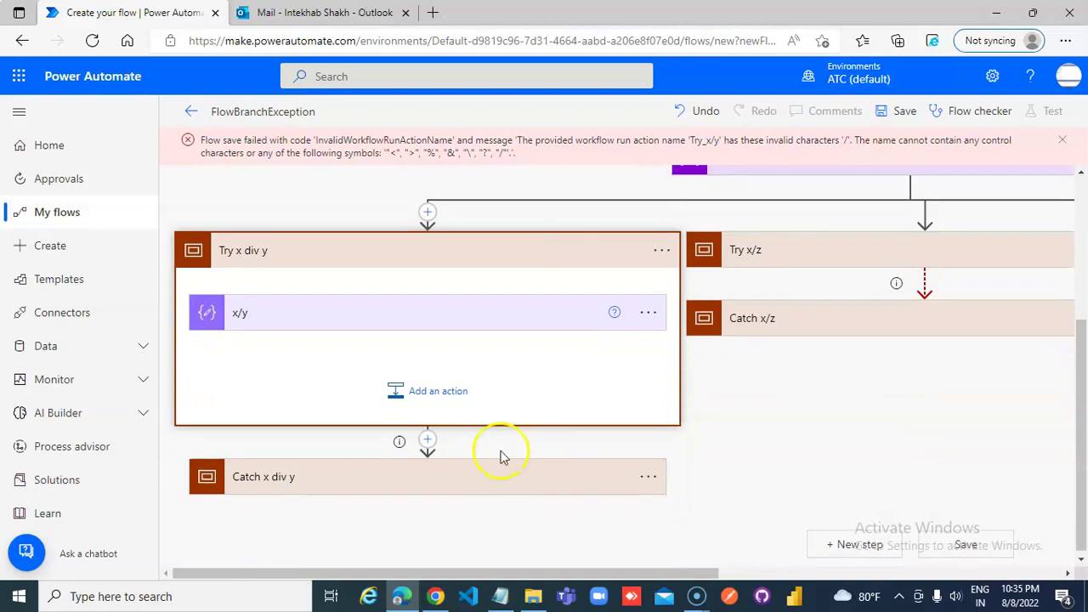
left_click(490, 478)
scroll(495, 490, "down", 1)
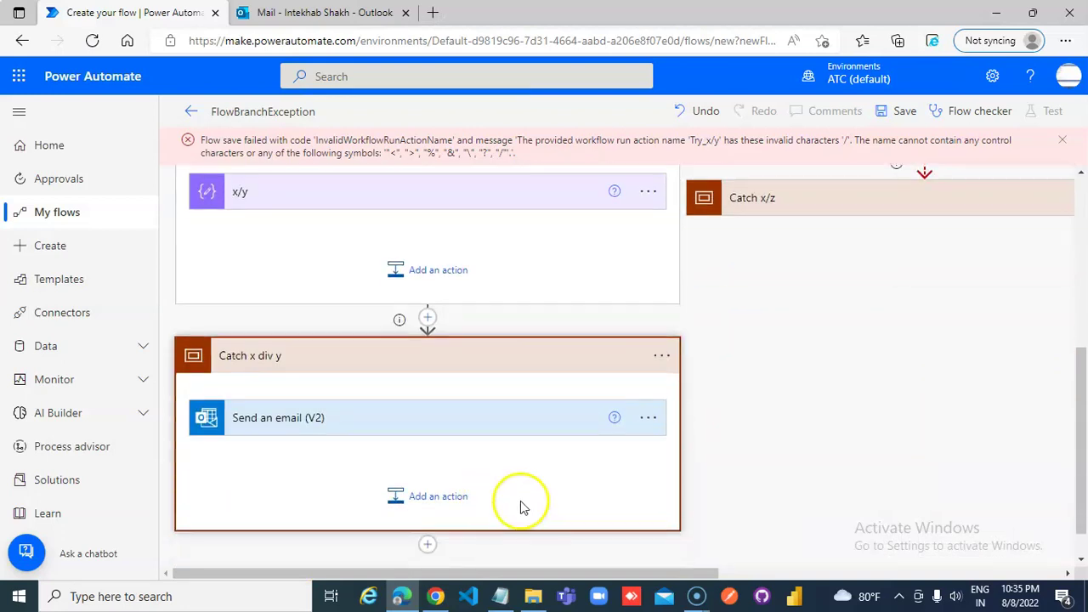
scroll(290, 361, "up", 1)
left_click(649, 312)
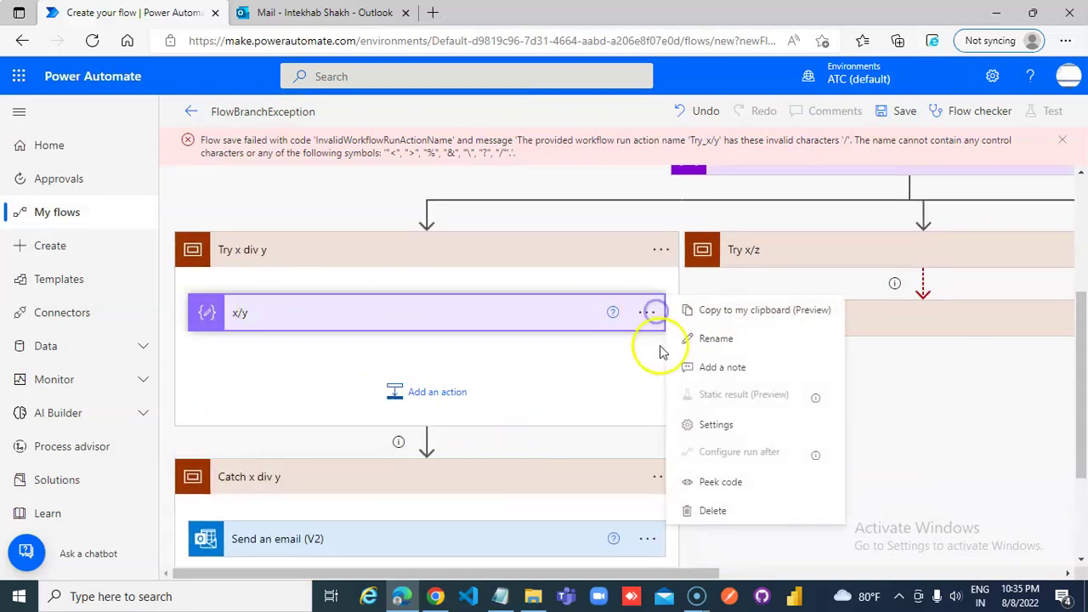
left_click(716, 338)
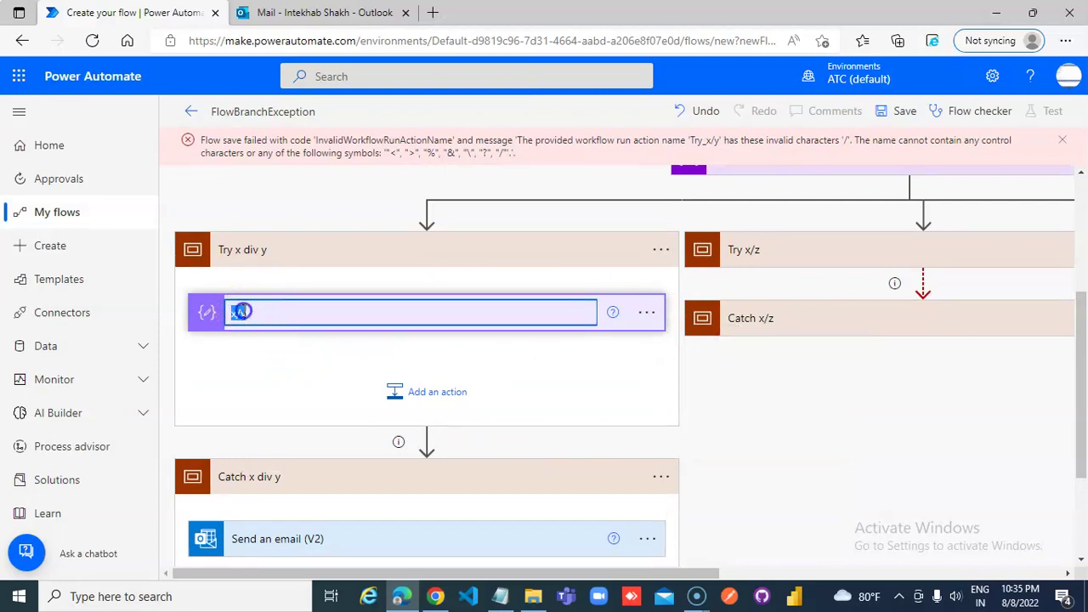
left_click(243, 312)
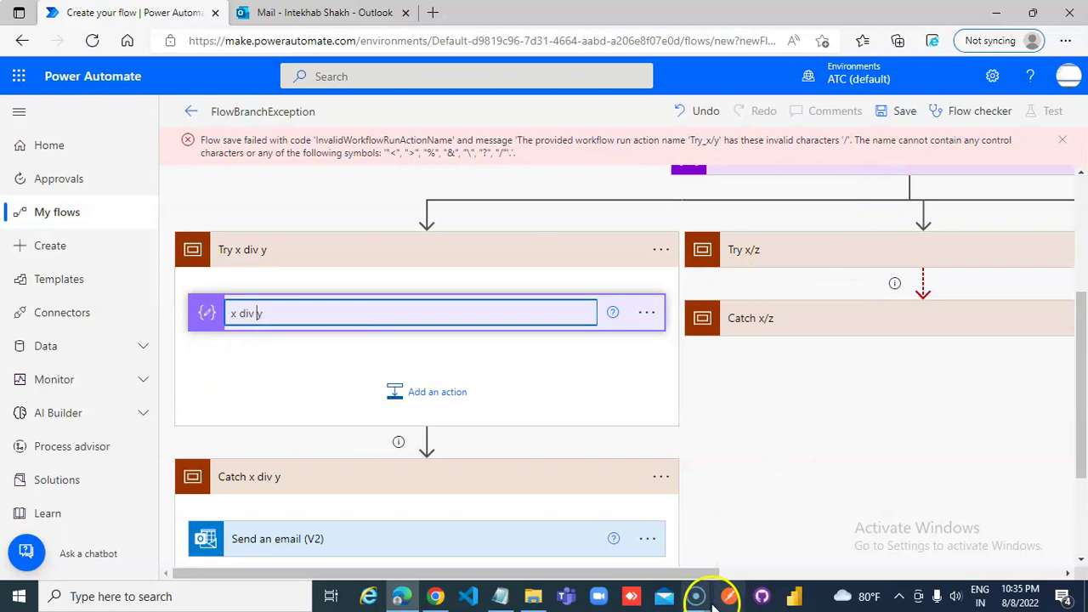
Expand the Try x/z scope and rename it as "Try x div z"
left_click_drag(656, 573, 857, 598)
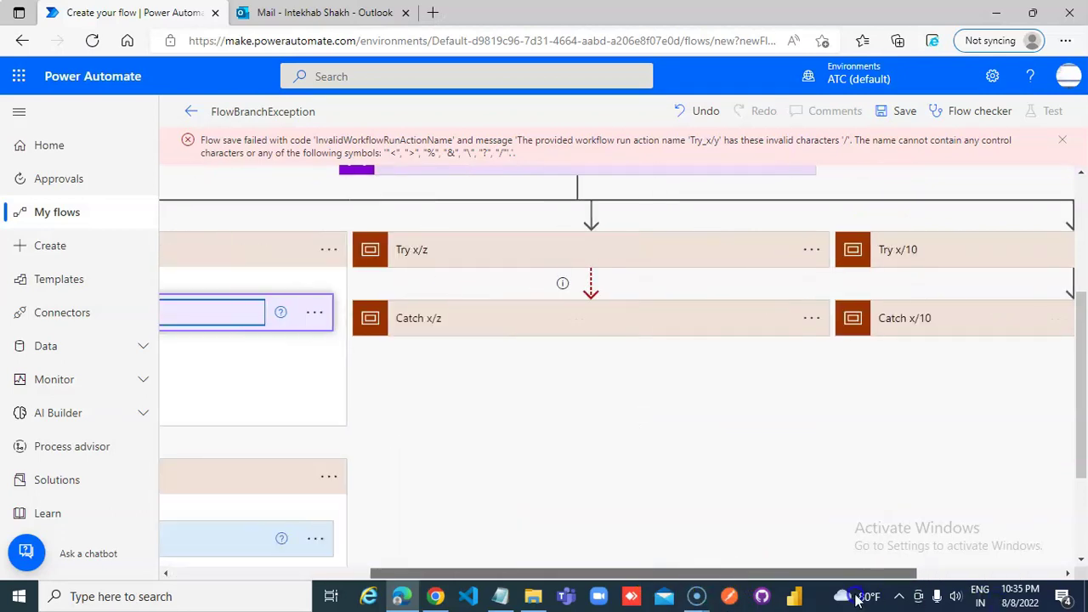
left_click(774, 248)
left_click(838, 256)
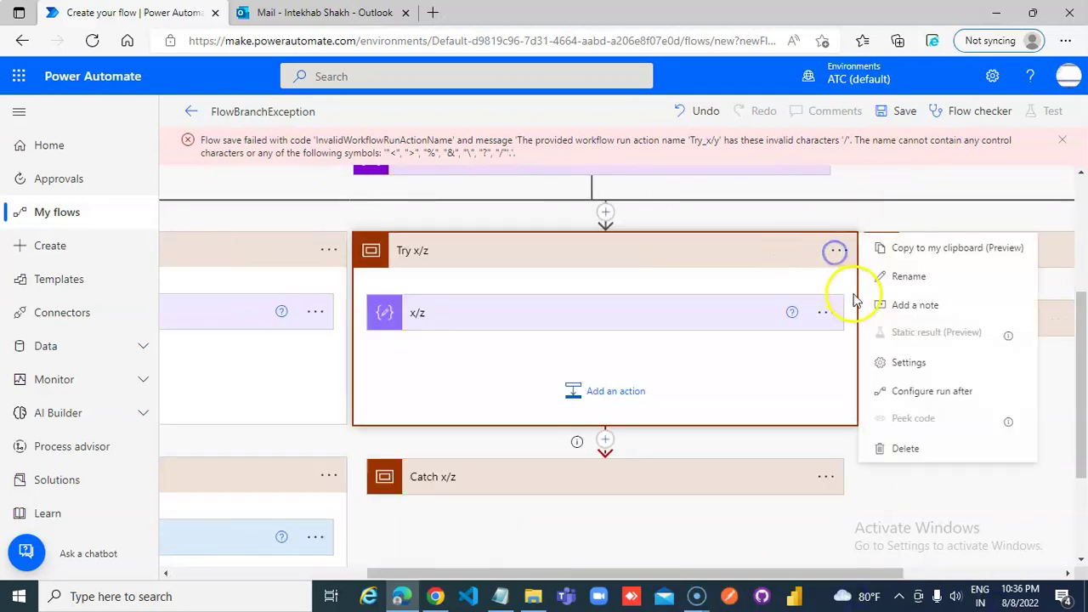
left_click(910, 277)
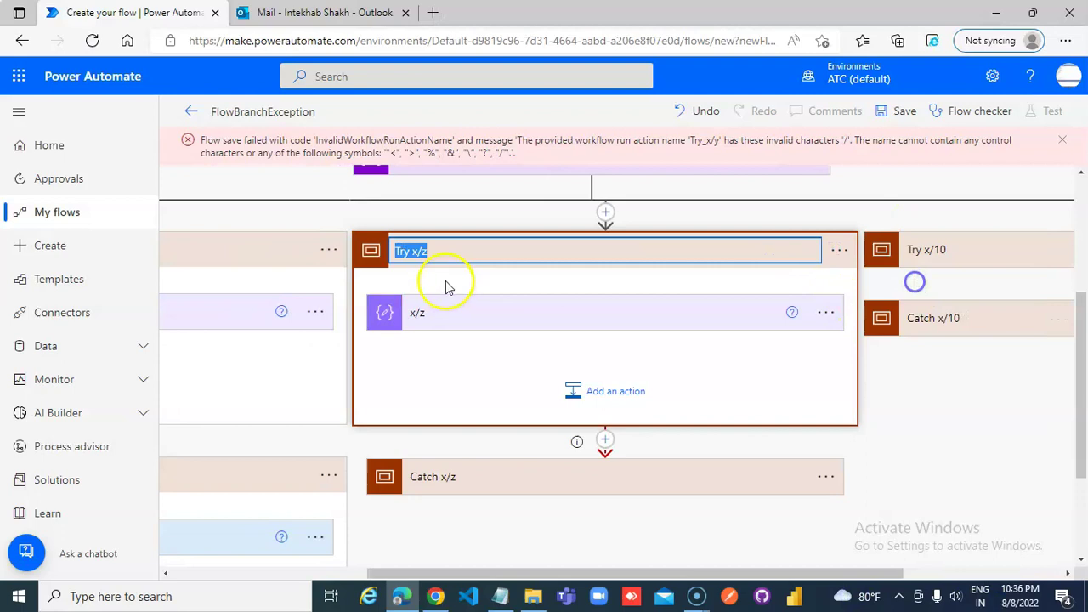
Expand the x/z action inside the Try x div z scope and rename it as "x div z"
left_click(467, 320)
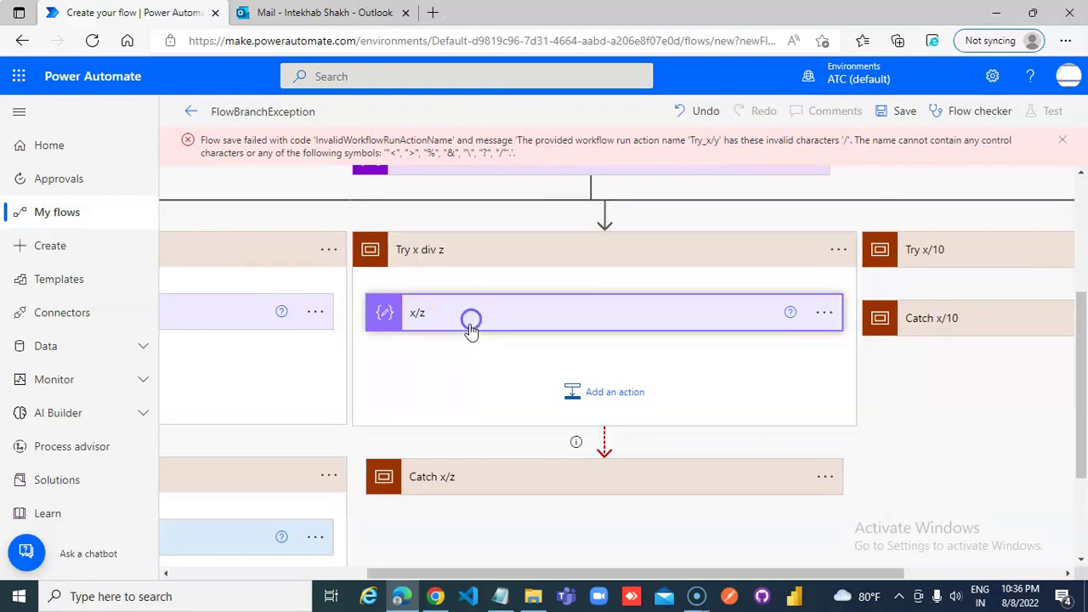
left_click(885, 338)
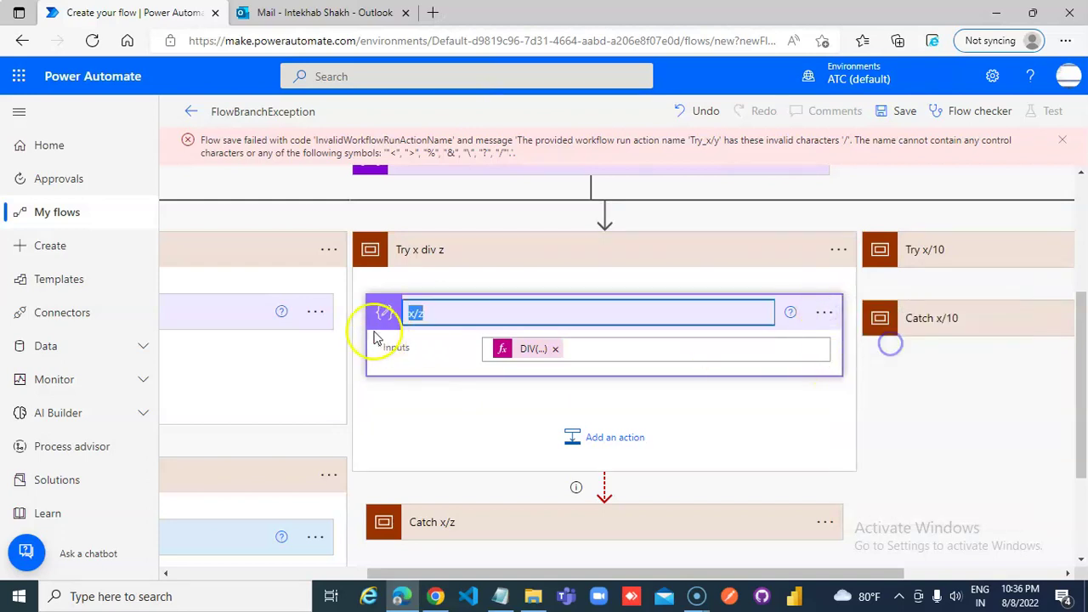
left_click(416, 313)
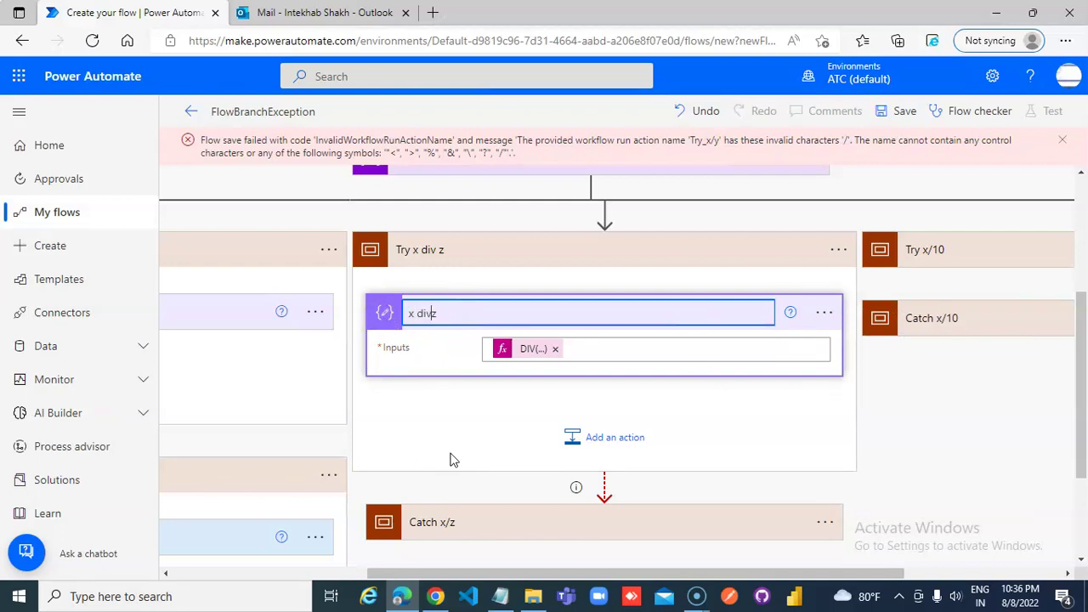
Expand the Catch x/z scope and rename it as "Catch x div z"
scroll(448, 464, "down", 2)
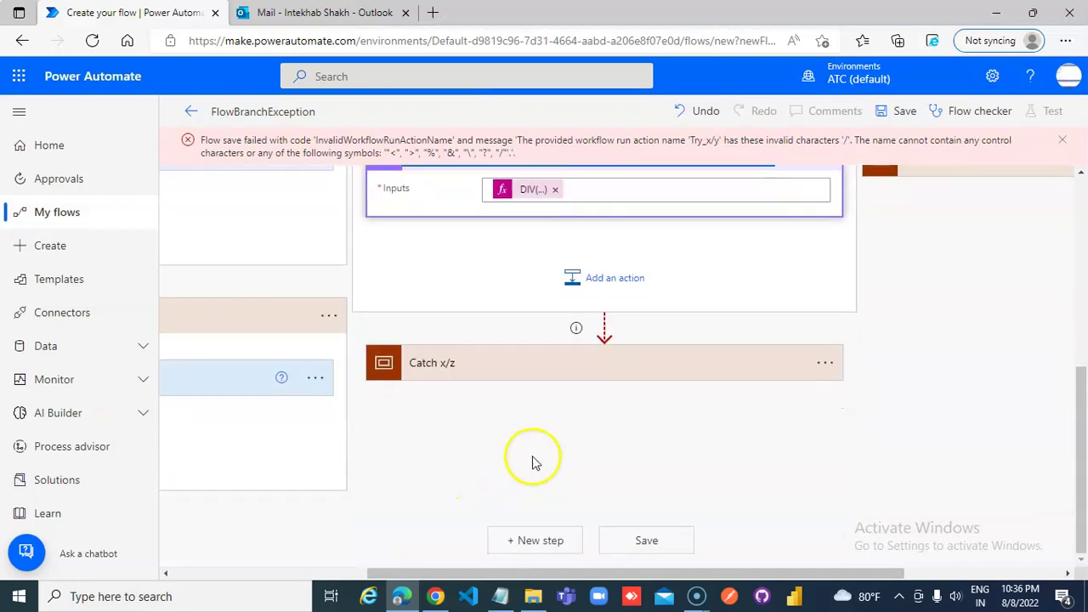
left_click(535, 369)
left_click(835, 366)
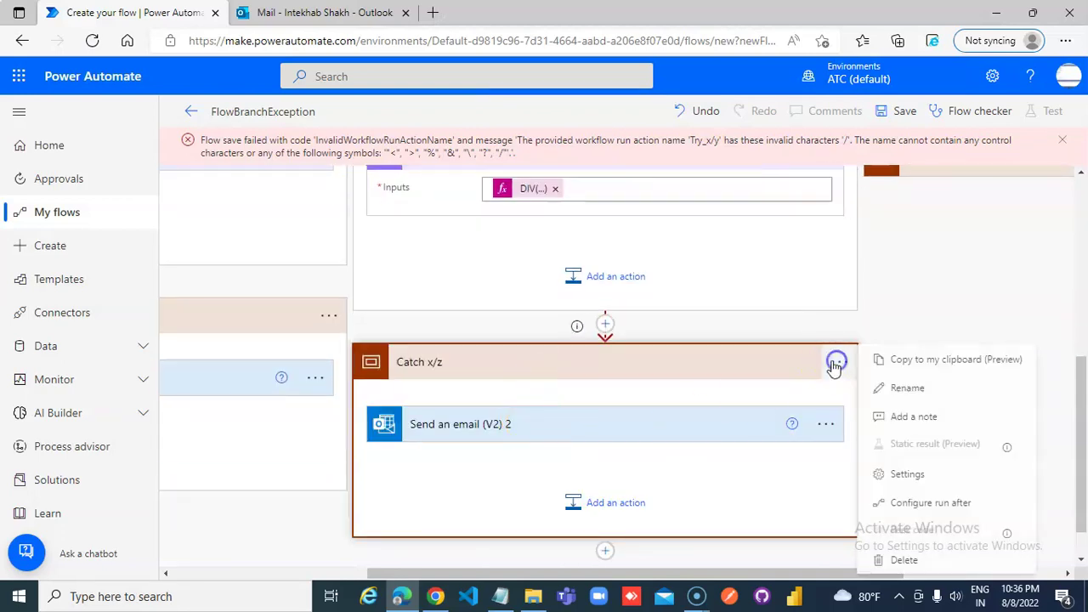
left_click(902, 384)
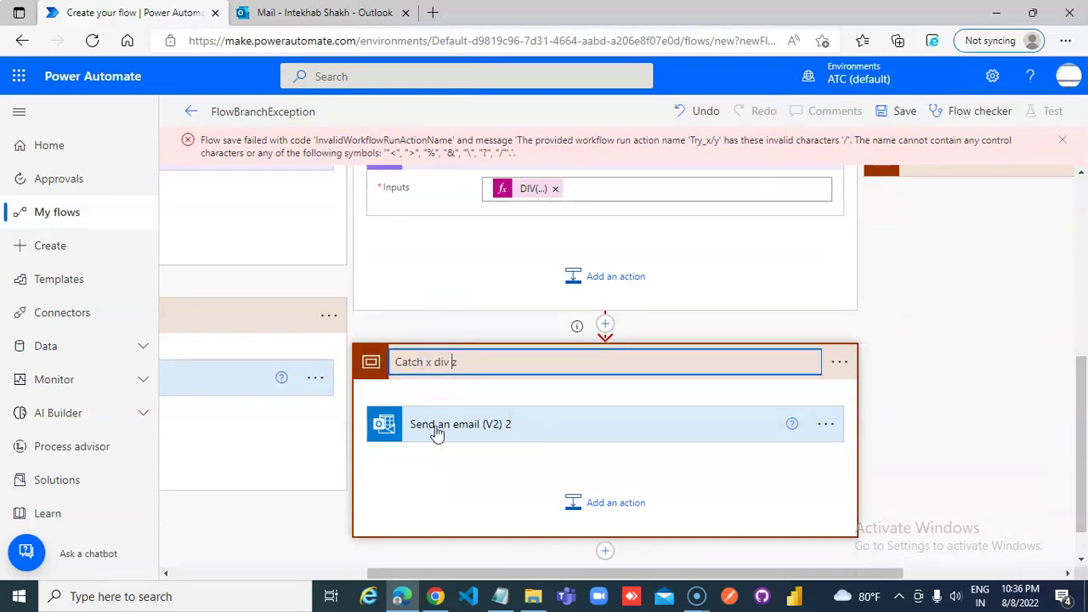
Expand the Try x/10 scope in the third branch and rename it as "Try x div 10"
left_click(596, 575)
left_click_drag(599, 575, 758, 575)
scroll(935, 413, "up", 2)
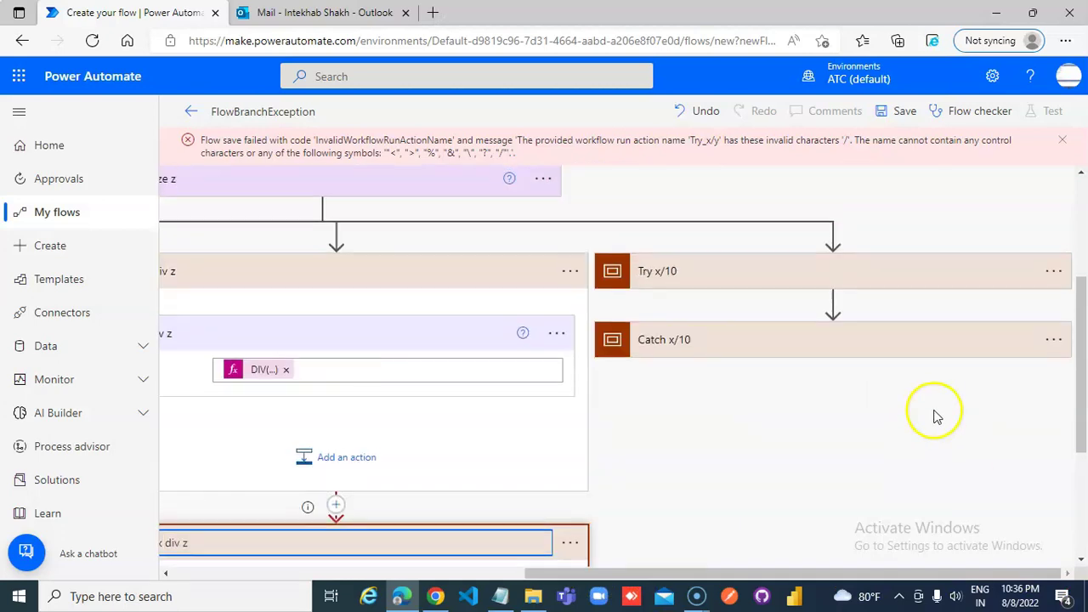
left_click(842, 278)
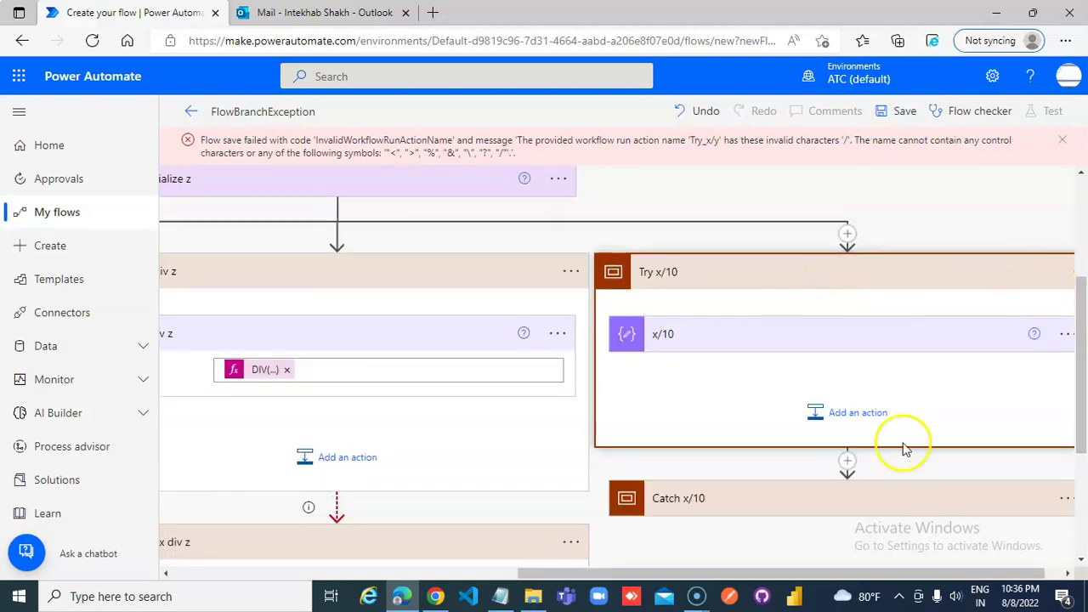
left_click_drag(767, 576, 1054, 600)
left_click(1053, 271)
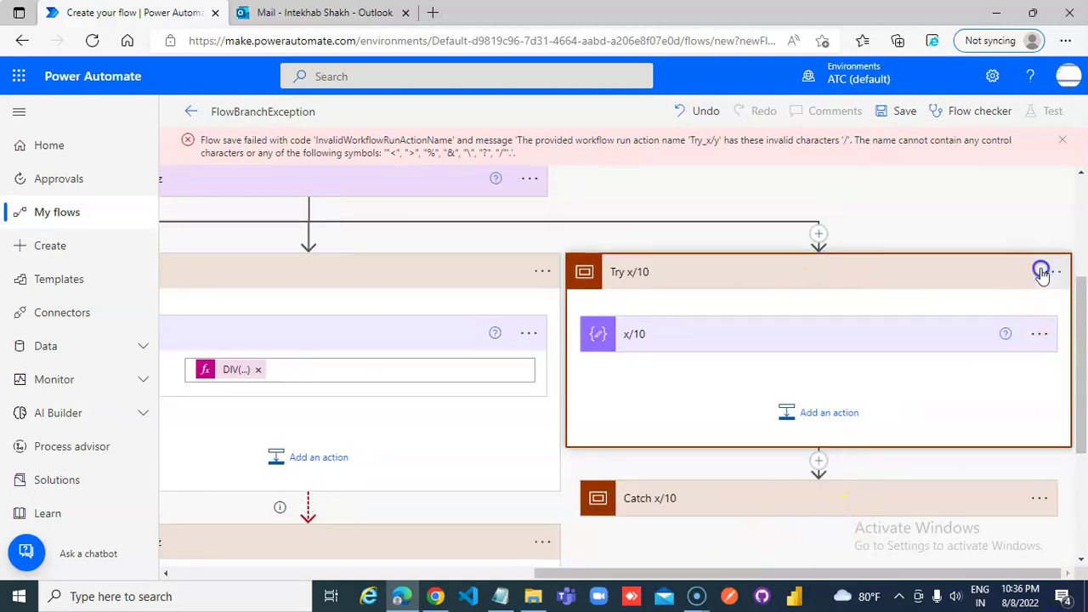
left_click(923, 301)
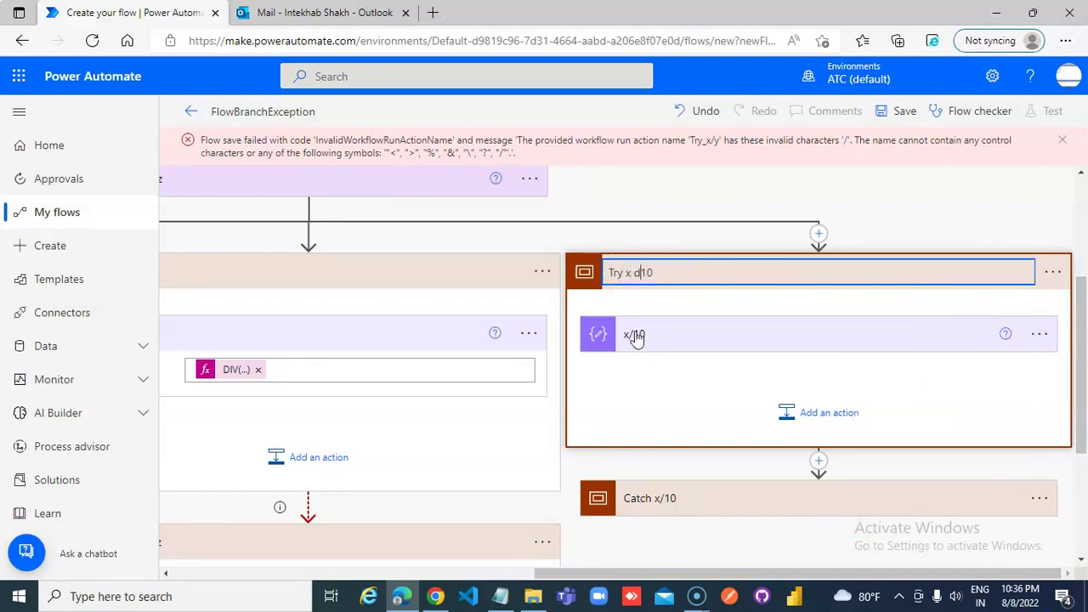
Rename the x/10 action inside the Try x div 10 scope as "x div 10"
left_click(1042, 334)
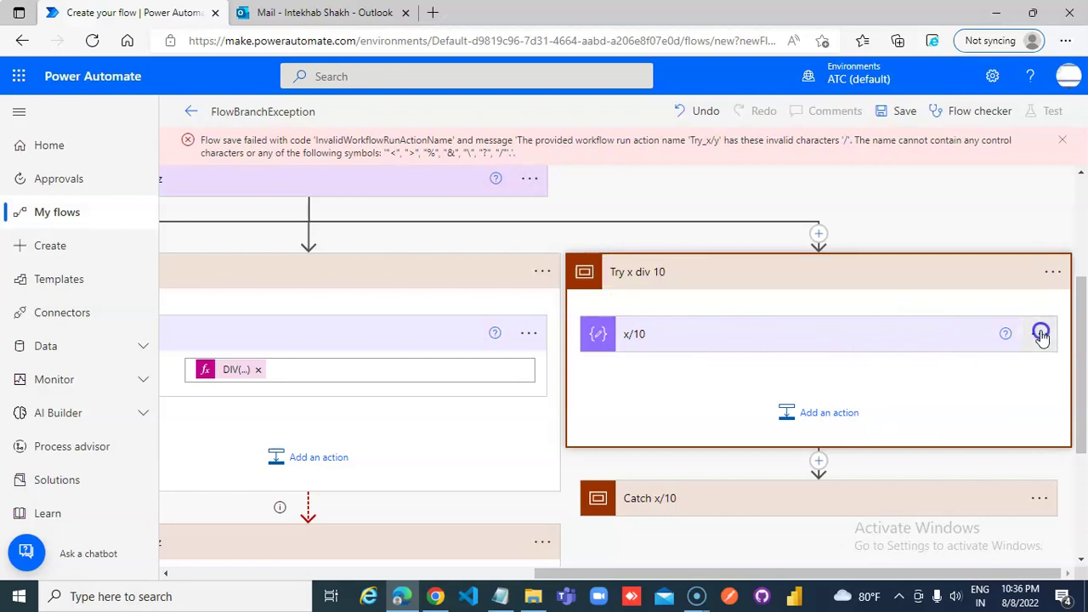
left_click(1040, 334)
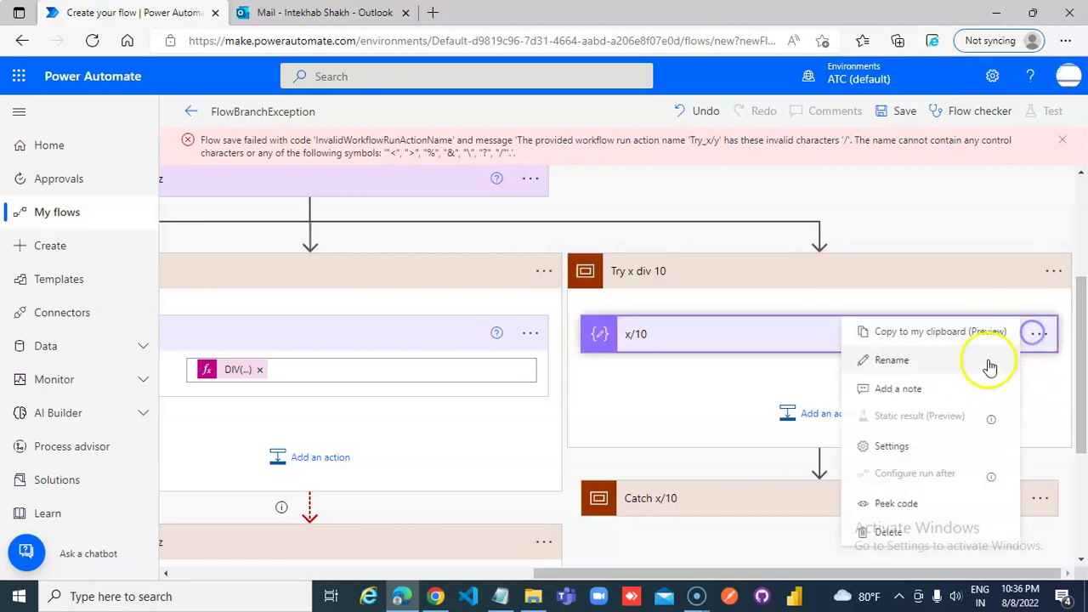
left_click(892, 354)
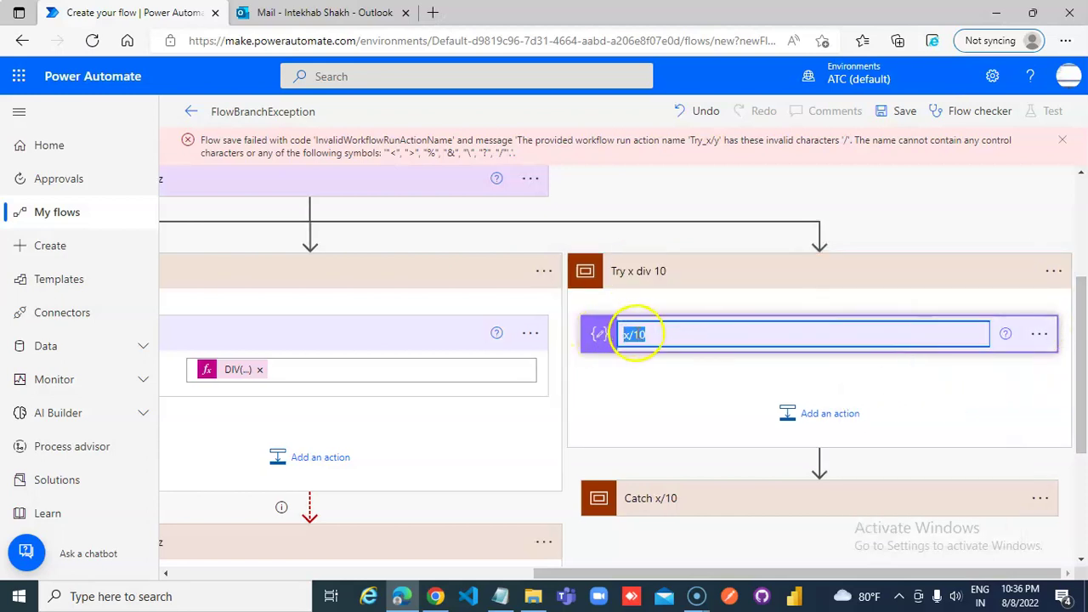
left_click(626, 420)
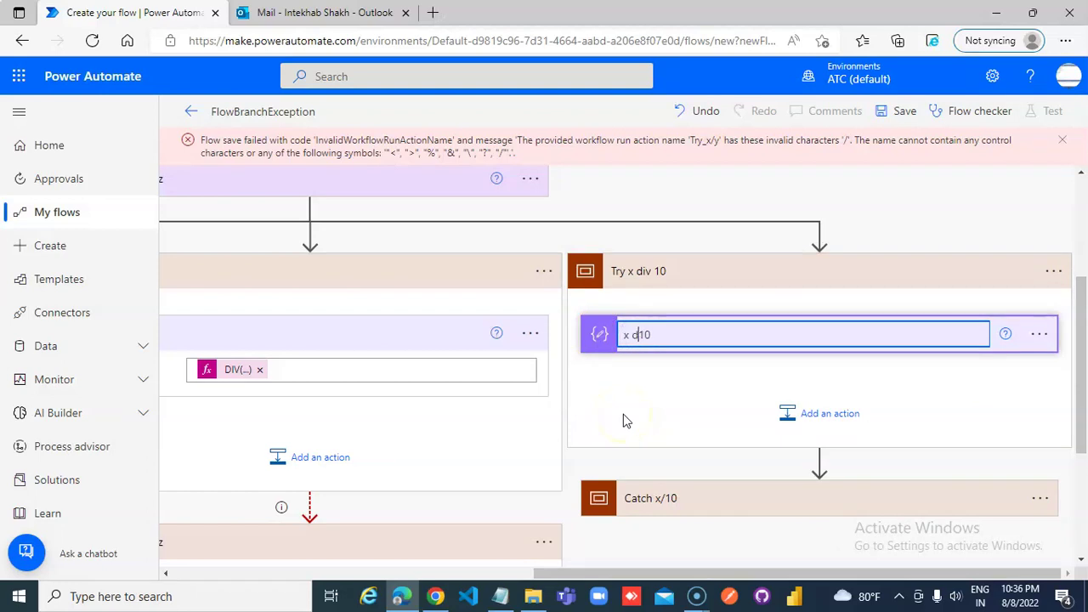
Expand the Catch x/10 scope, rename it as "Catch x div 10", and save the flow
left_click(711, 507)
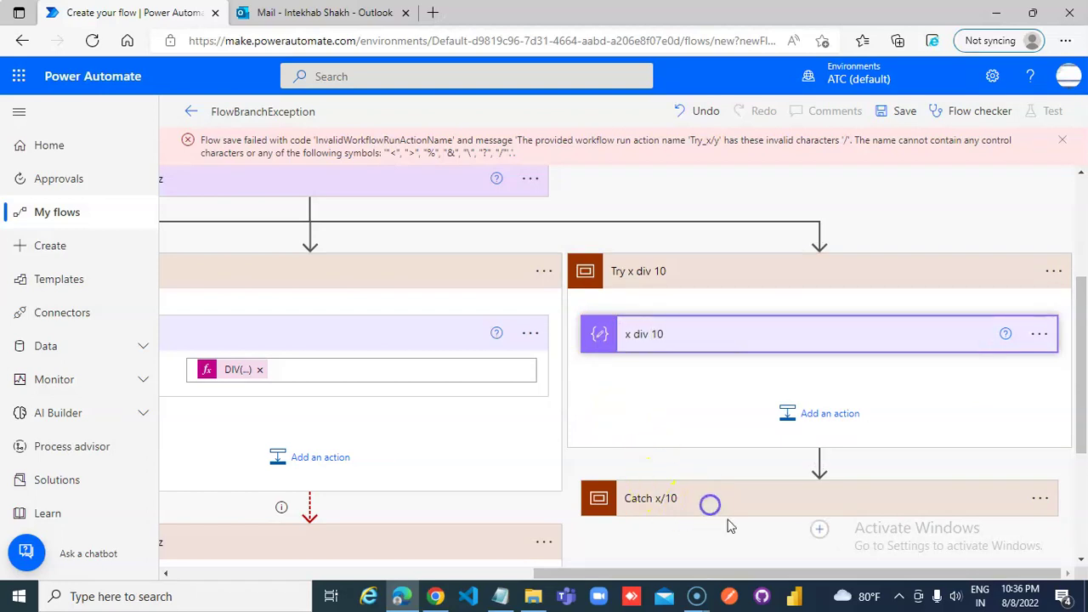
left_click(1054, 378)
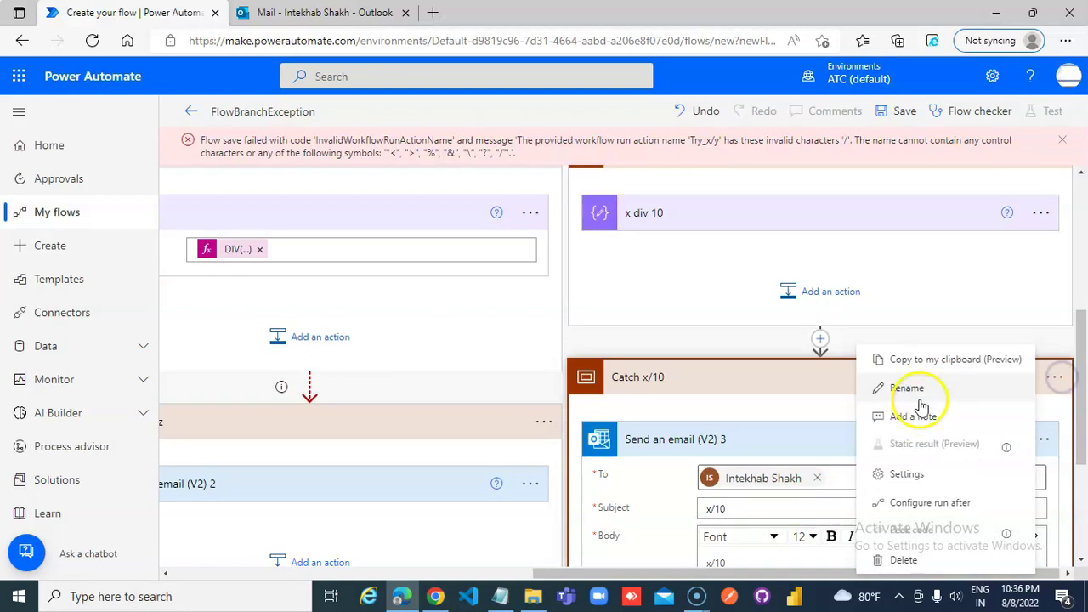
left_click(918, 387)
left_click(651, 378)
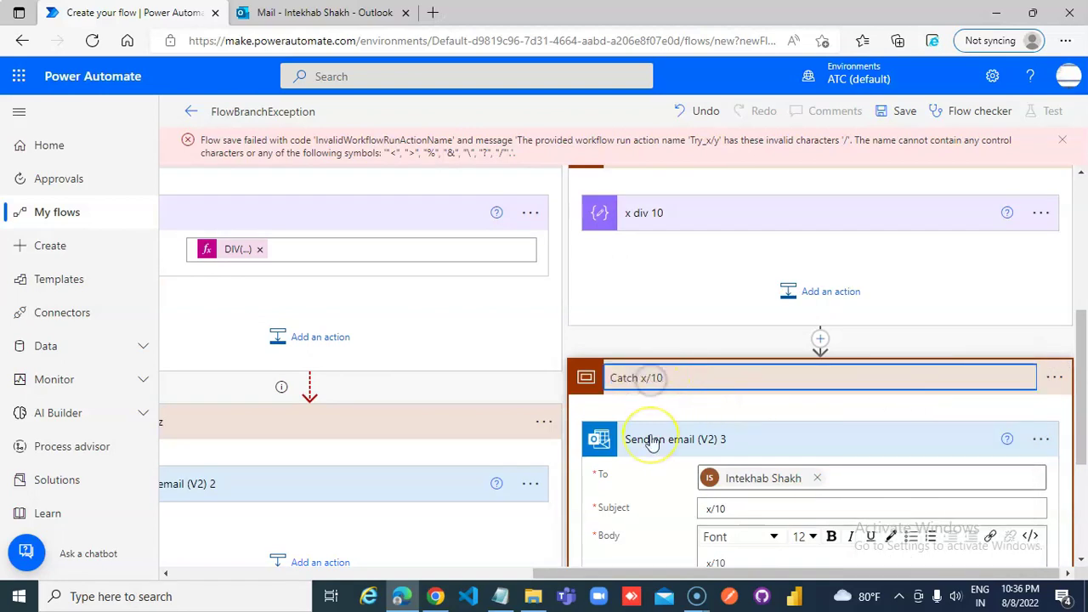
left_click(904, 111)
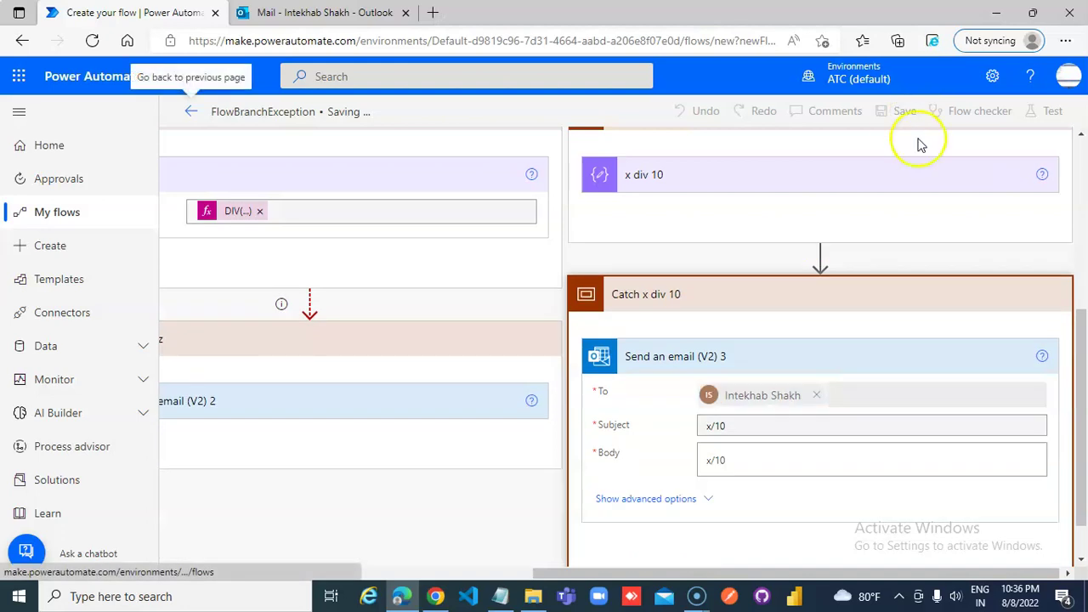
Collapse the Try and Catch scopes of the x div 10 and x div z branches
left_click(749, 301)
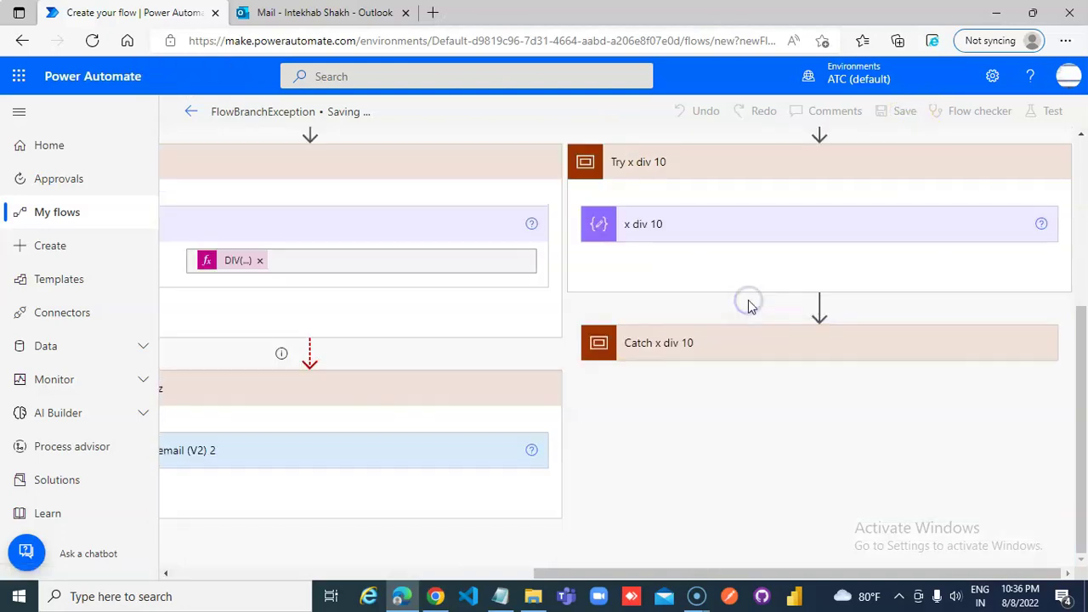
left_click(709, 170)
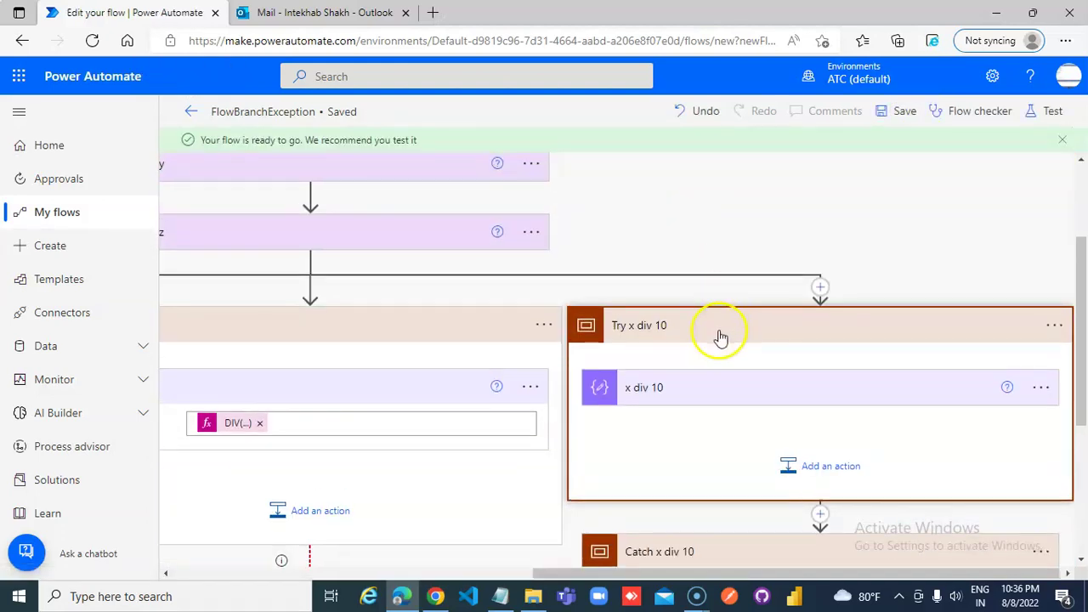
left_click(719, 329)
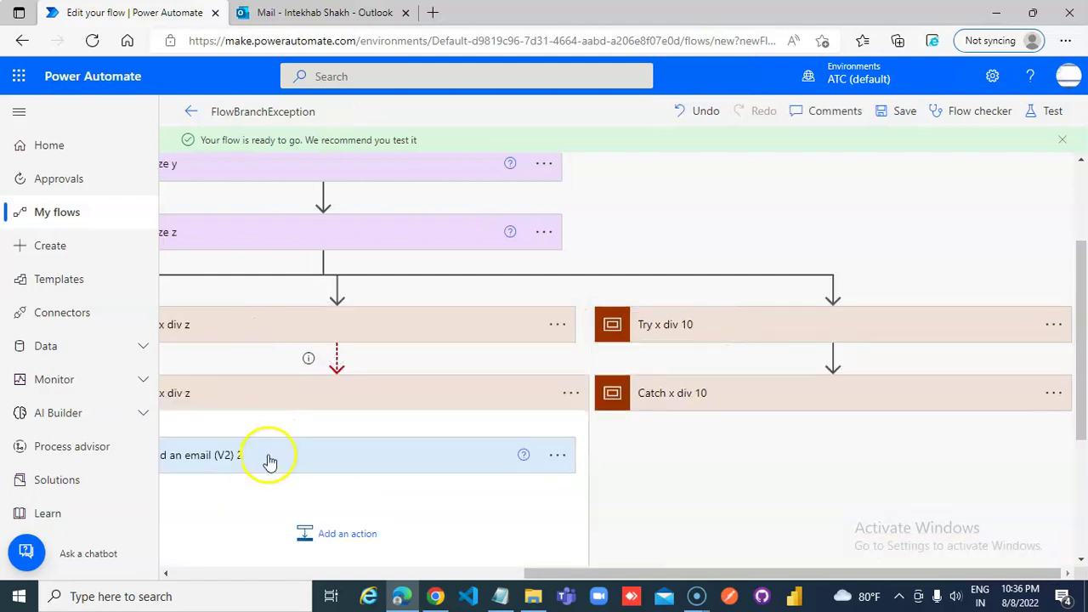
left_click(246, 404)
left_click_drag(553, 575, 286, 602)
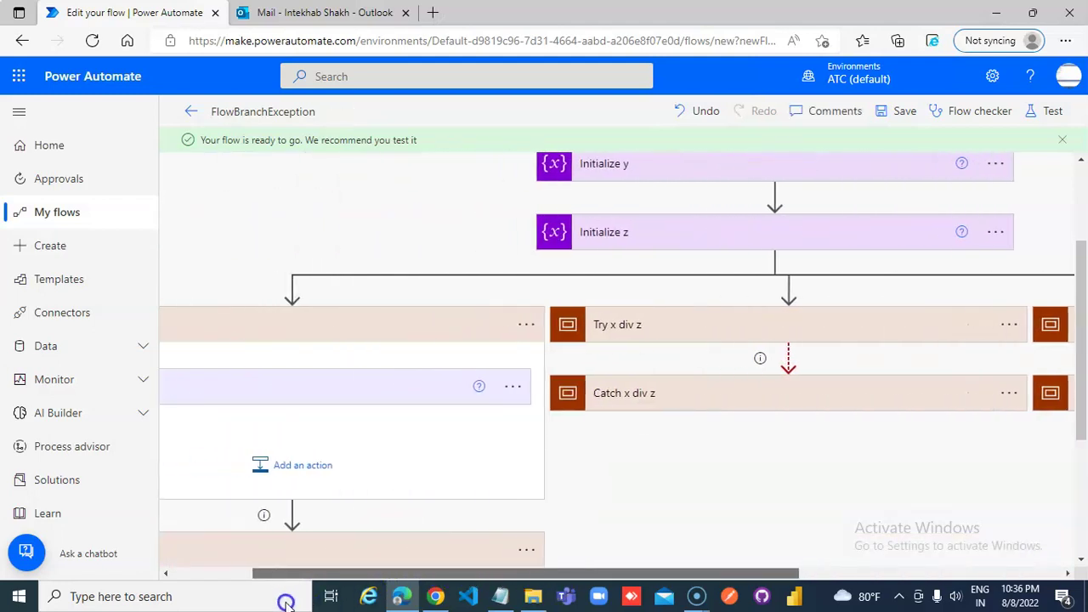
Collapse the site navigation pane and the Try x div y and Catch x div y scopes
left_click(19, 111)
left_click(128, 394)
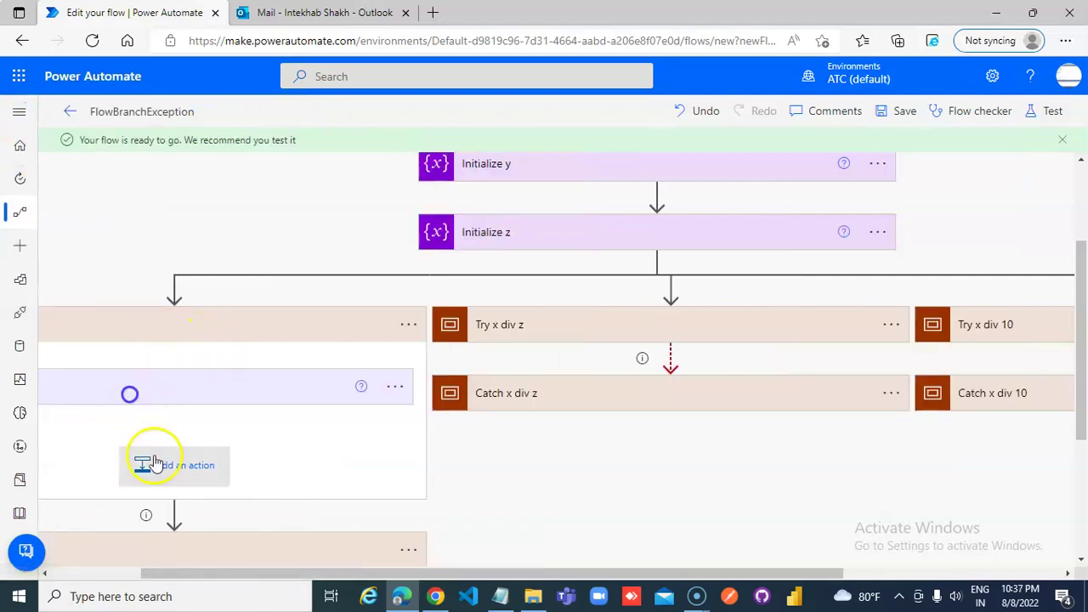
left_click_drag(182, 571, 110, 585)
left_click(132, 389)
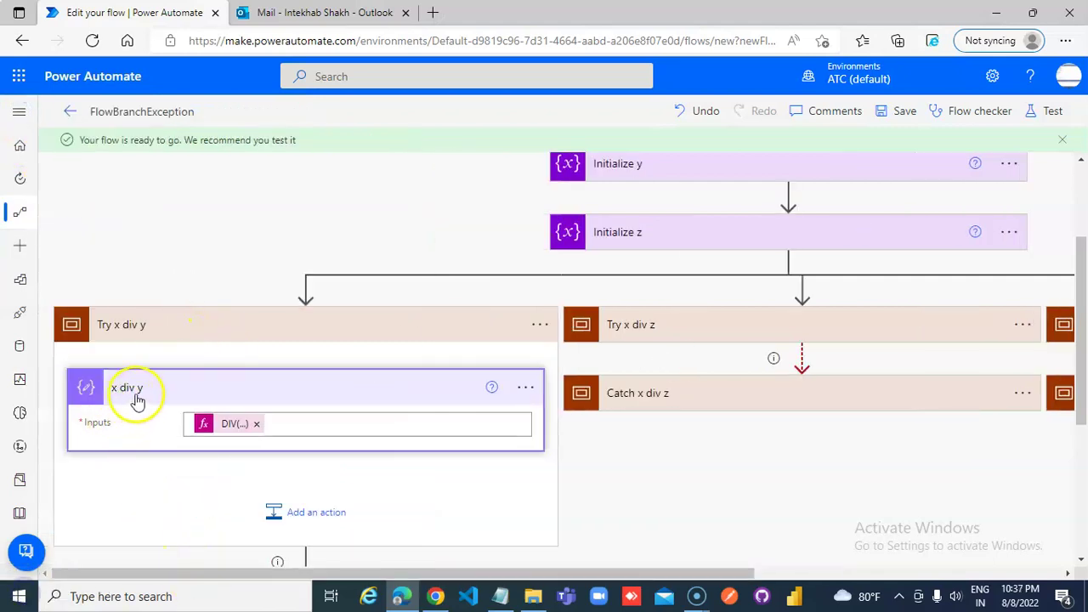
left_click(260, 329)
left_click(273, 406)
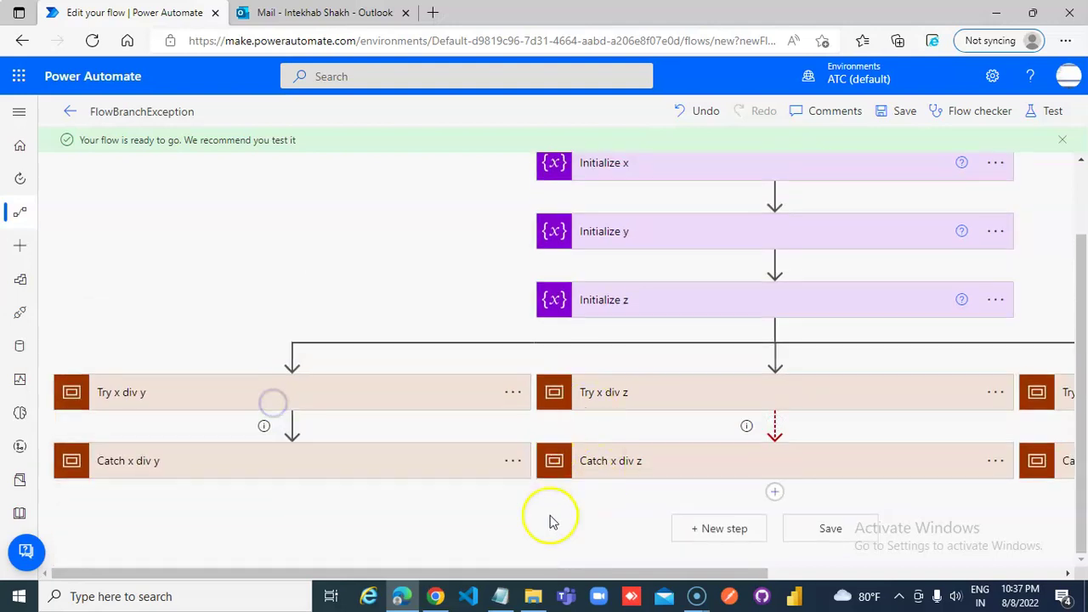
Test the flow with a manual trigger, run it, and open the run's results
left_click(1044, 113)
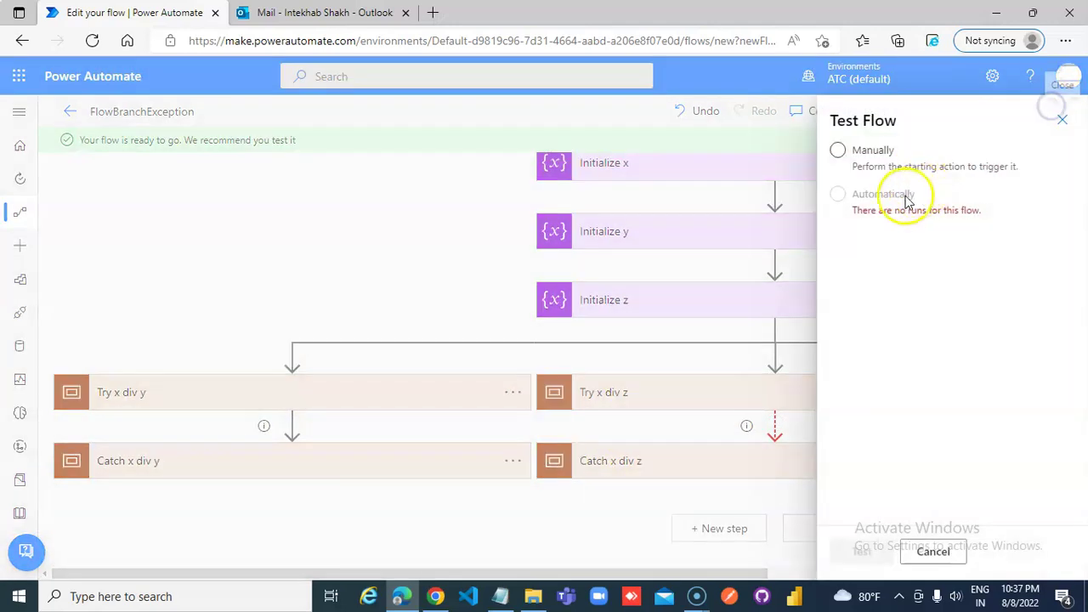
left_click(838, 151)
left_click(862, 553)
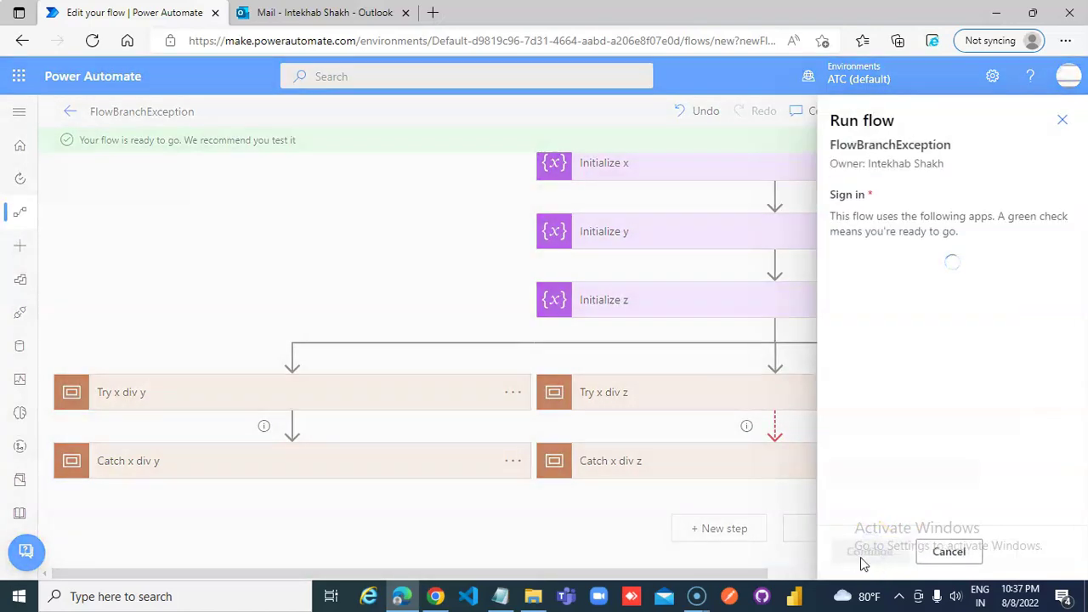
left_click(866, 552)
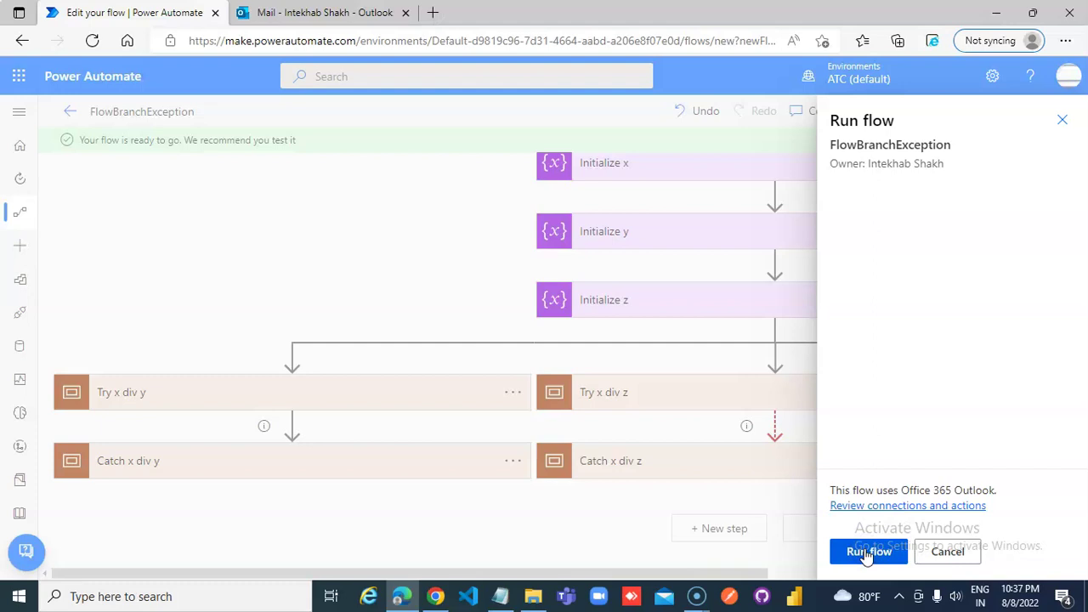
left_click(866, 553)
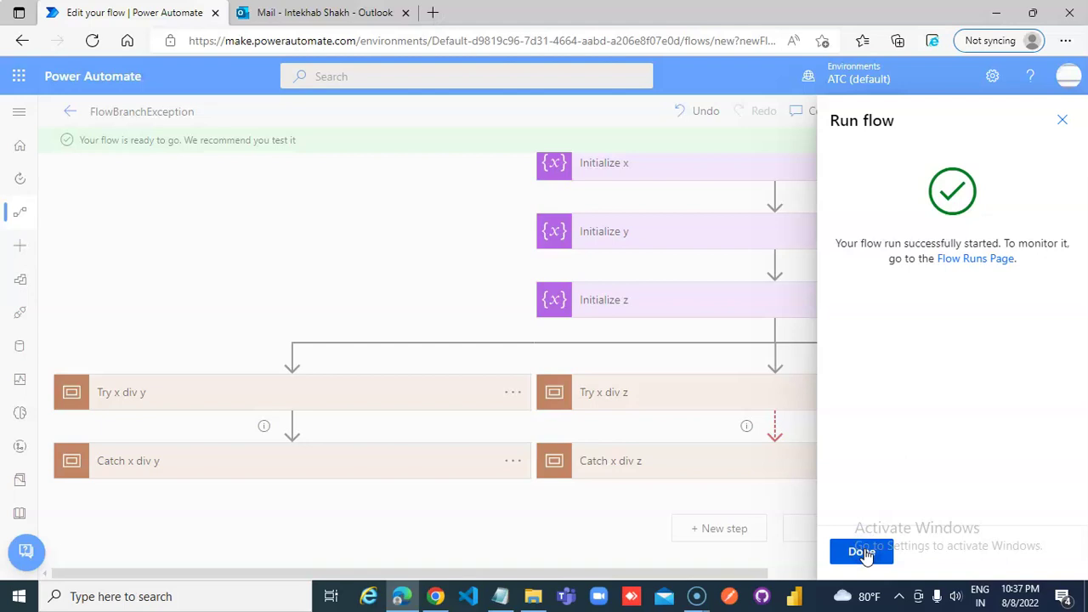
left_click(863, 552)
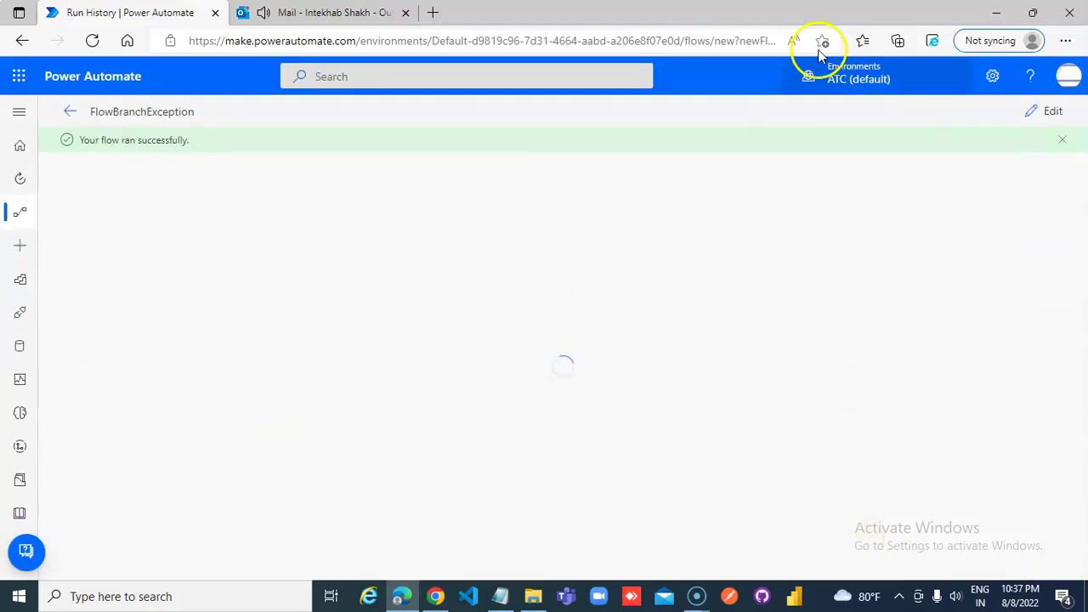
Switch to the Outlook inbox and open the new x/y, x/z and x/10 notification emails
left_click(316, 12)
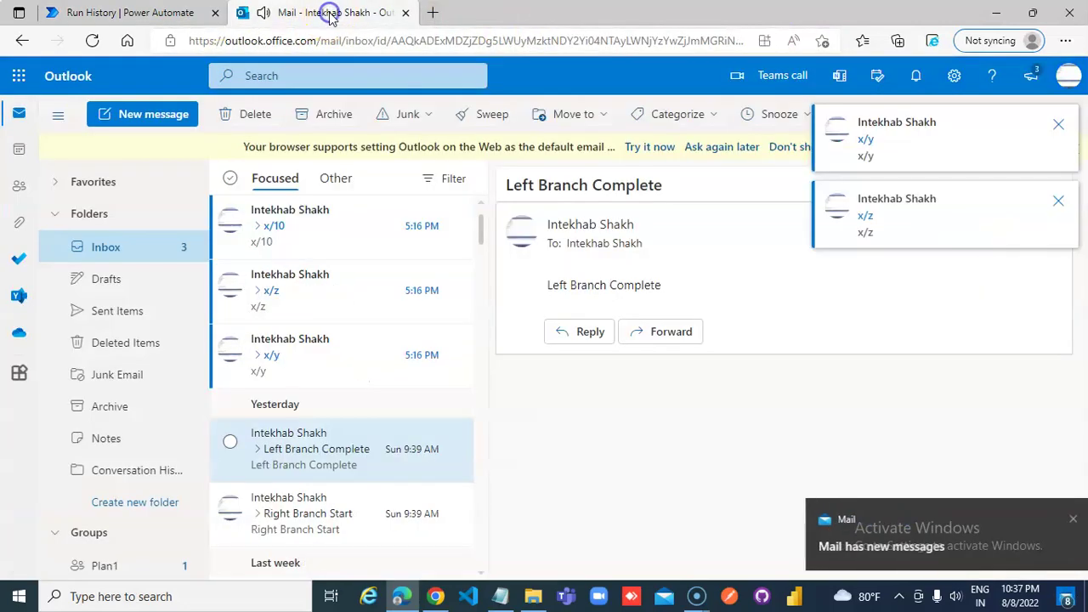
left_click(299, 362)
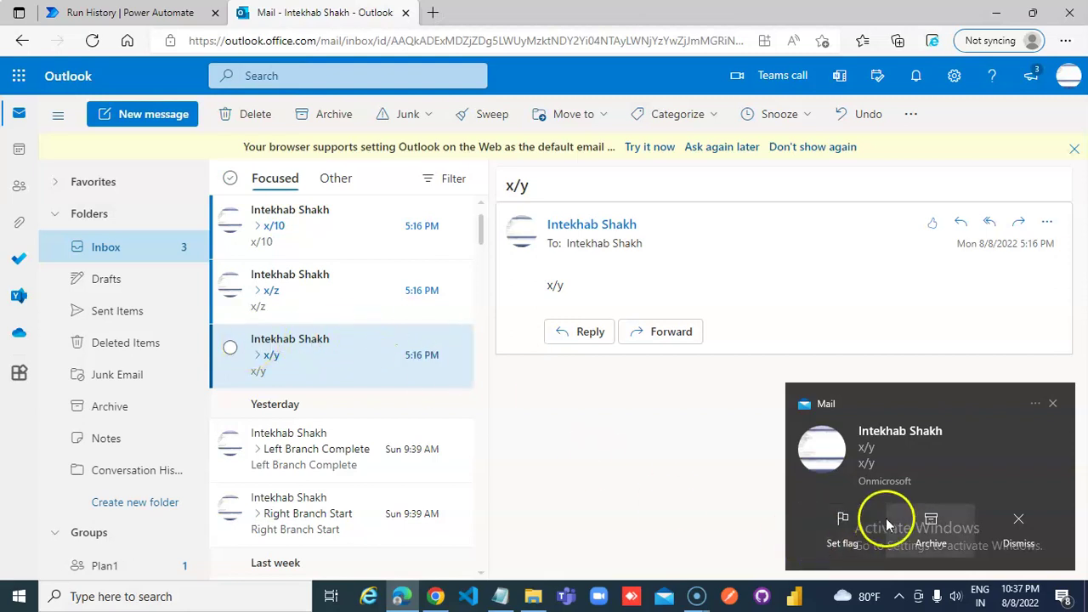
left_click(1018, 534)
left_click(340, 281)
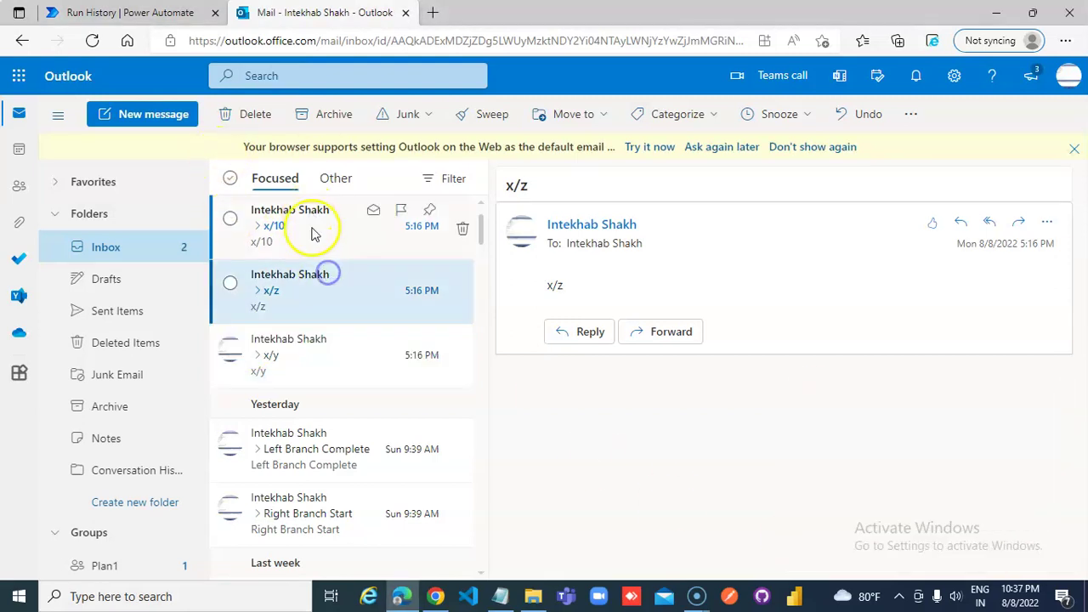
left_click(311, 226)
Return to the Power Automate run history and examine the Try and Catch status in all three branches, expanding Catch x div z
left_click(162, 12)
left_click(992, 530)
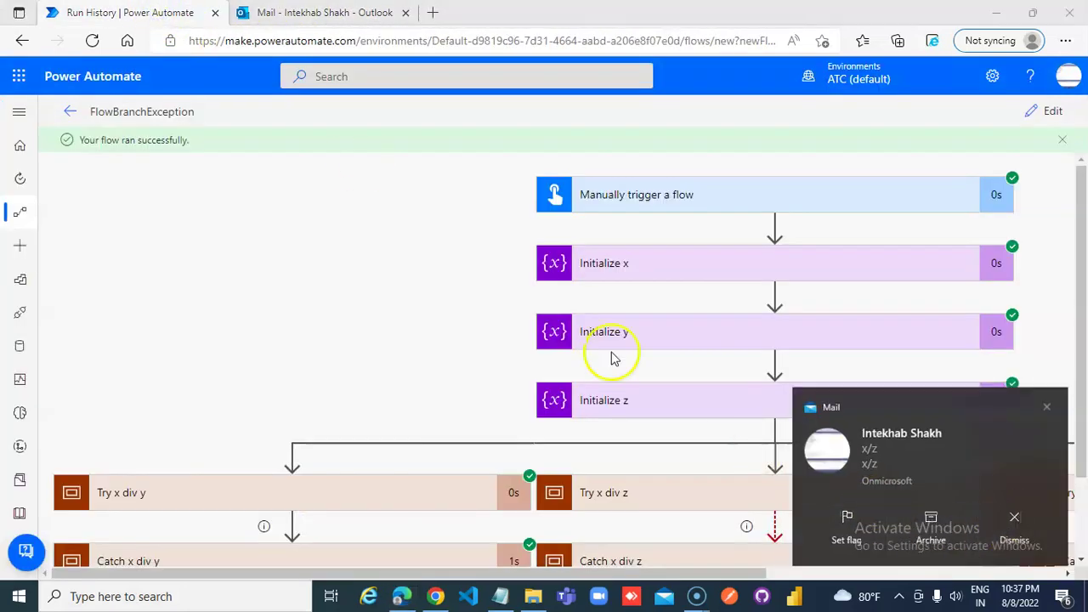
scroll(608, 356, "down", 1)
left_click_drag(603, 573, 898, 574)
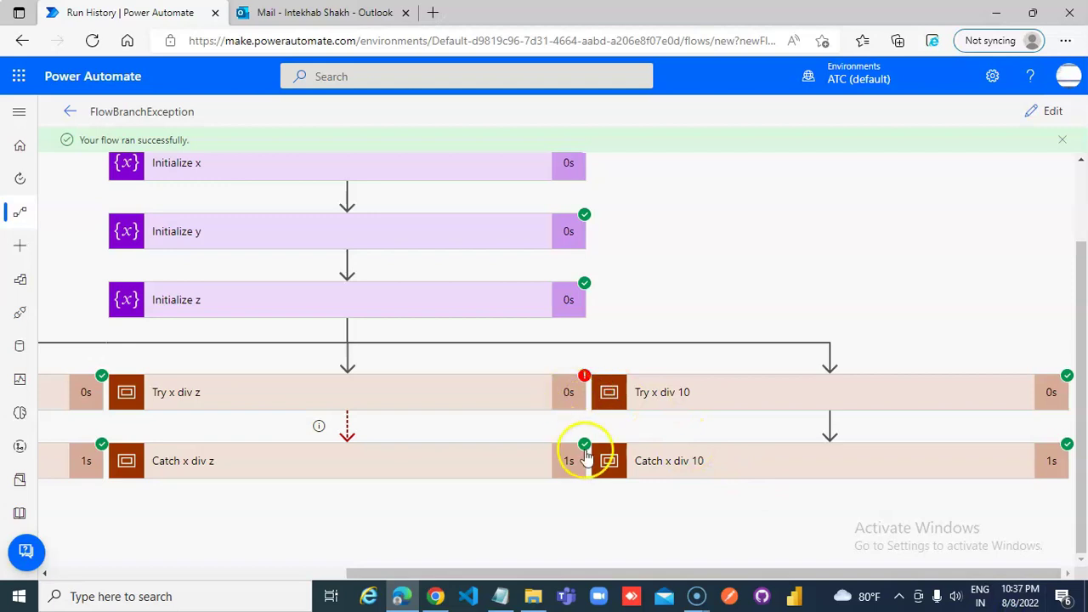
left_click(446, 464)
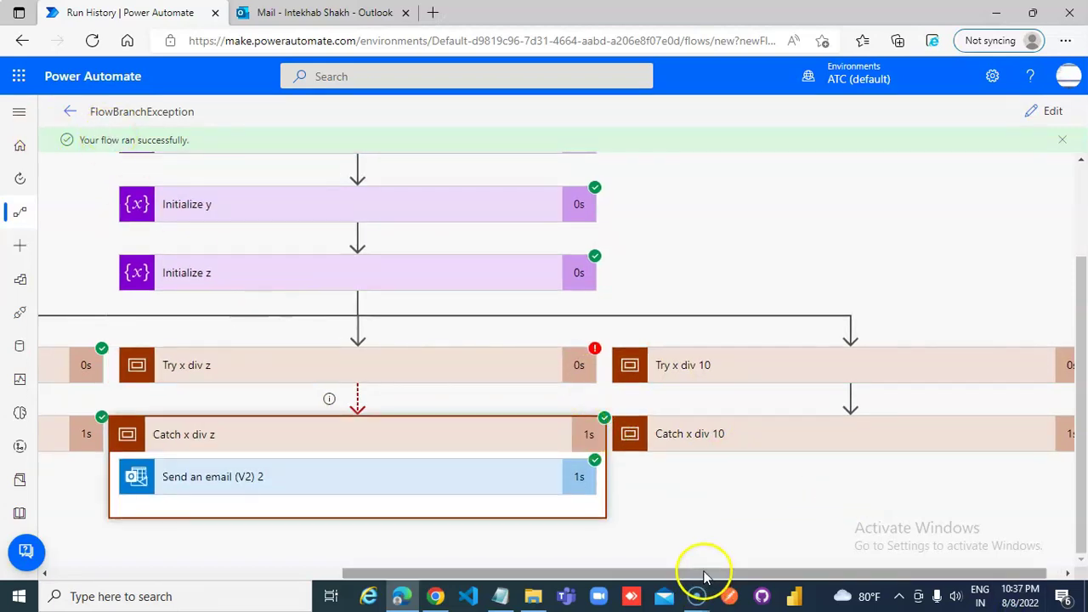
left_click_drag(700, 574, 717, 574)
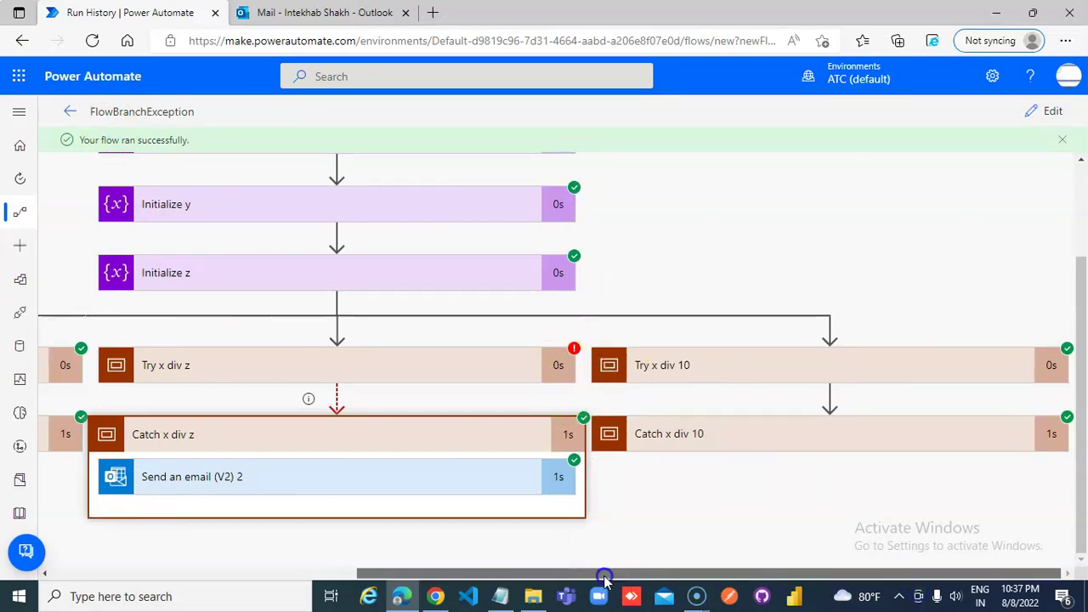
left_click_drag(602, 575, 289, 600)
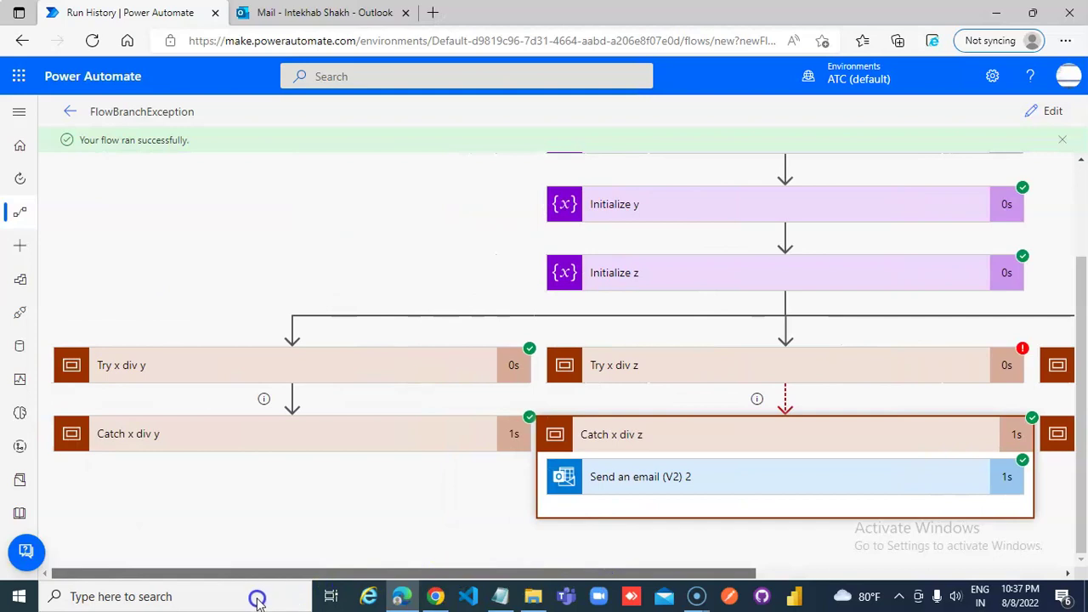
Leave the run results for the flow's details page, dismiss the ready notice, and reopen the flow for editing
left_click(71, 112)
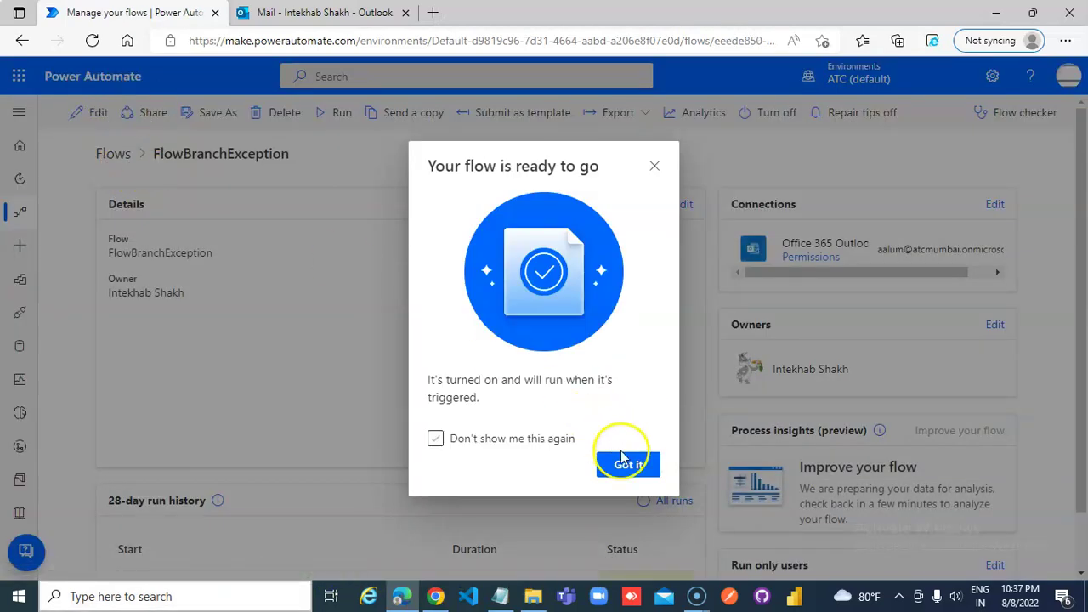
left_click(627, 462)
left_click(96, 114)
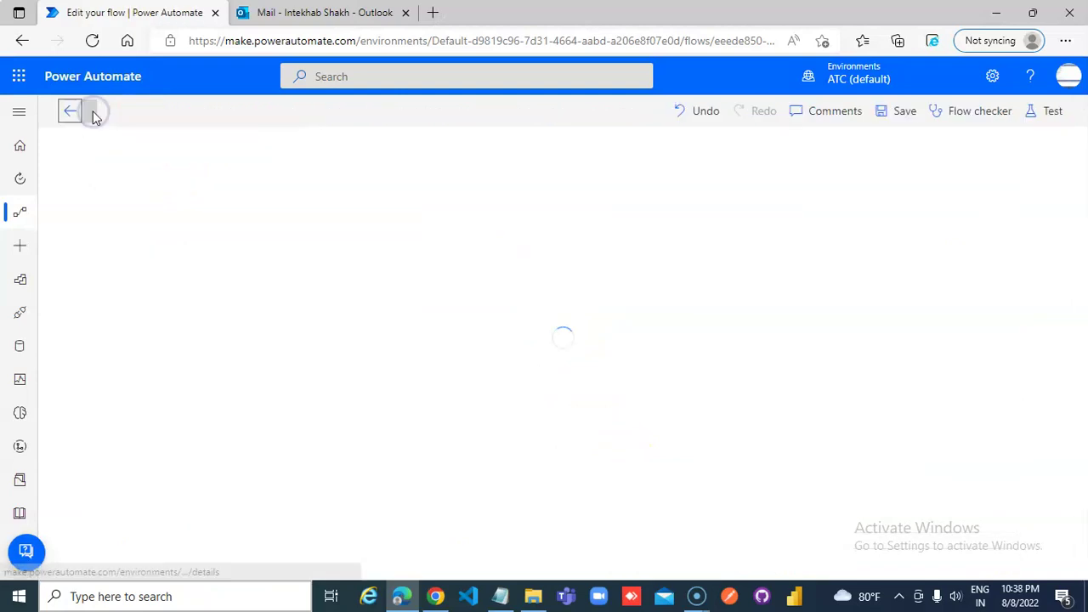